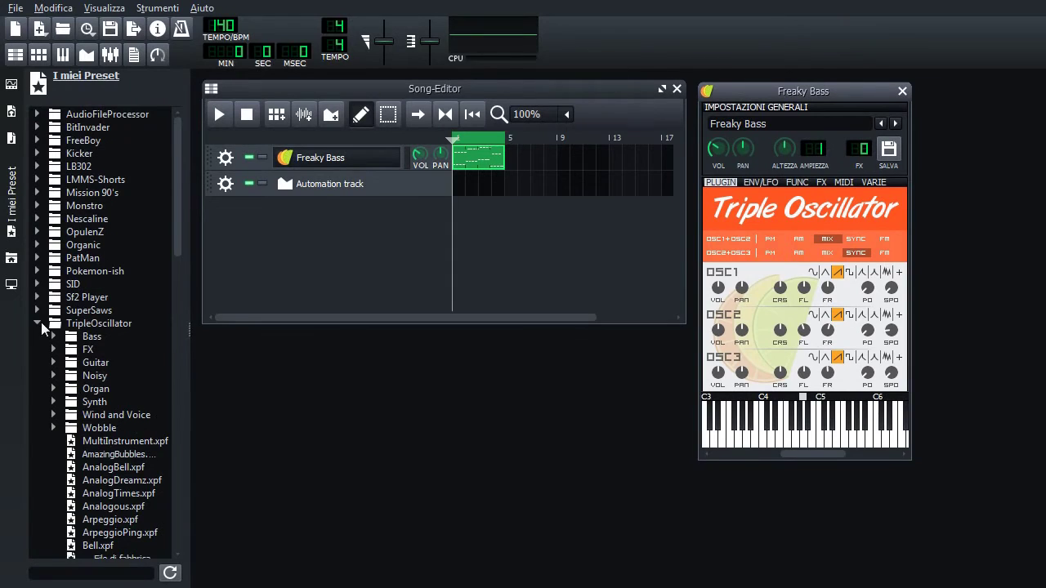
# Browse the TripleOscillator preset folder to find Freaky-Bass.xpf, and hide the preset browser.
pyautogui.doubleClick(90, 323)
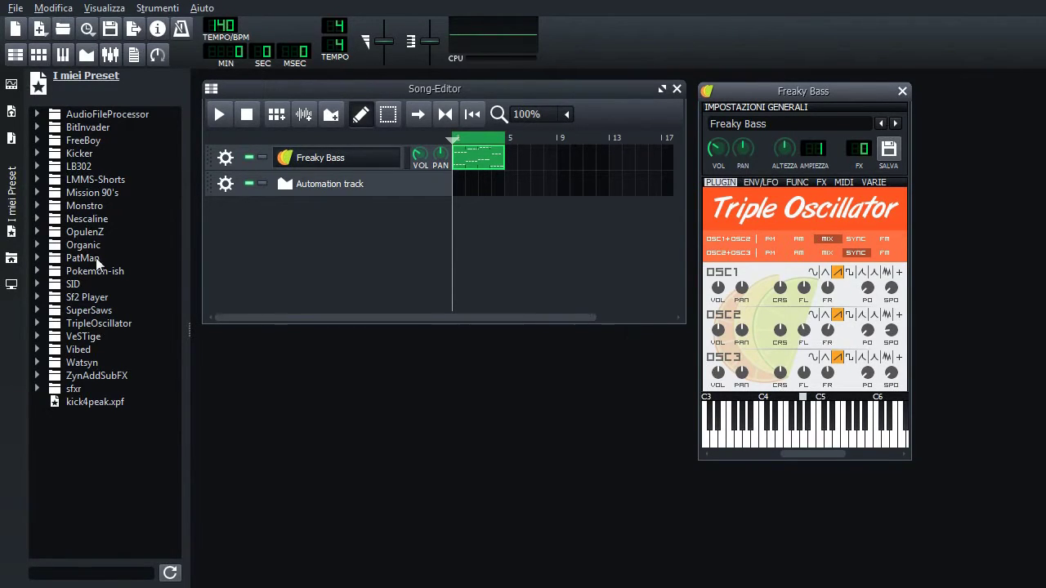
pyautogui.click(41, 325)
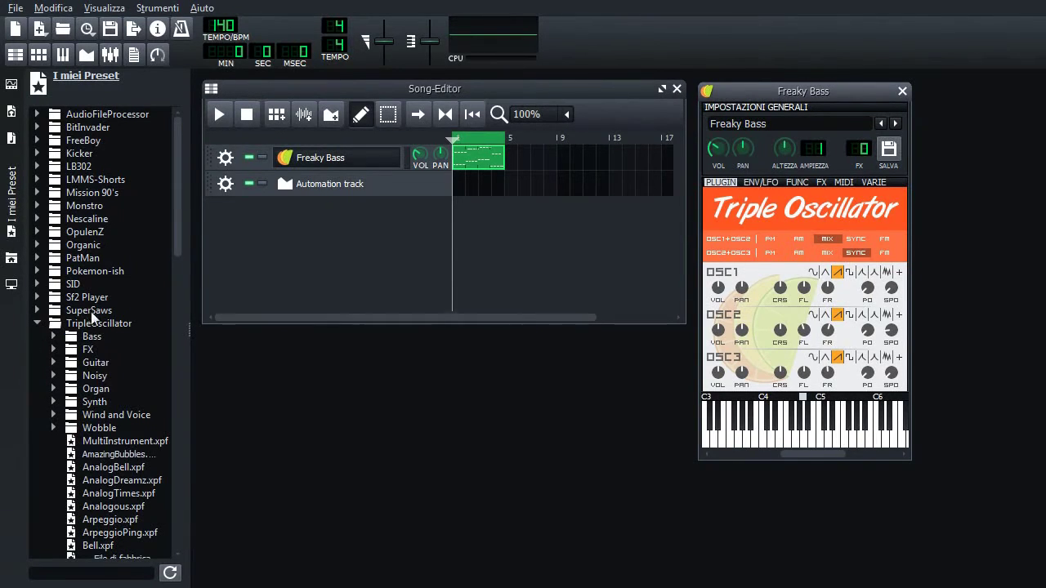
pyautogui.scroll(-9, 100, 316)
pyautogui.scroll(6, 100, 315)
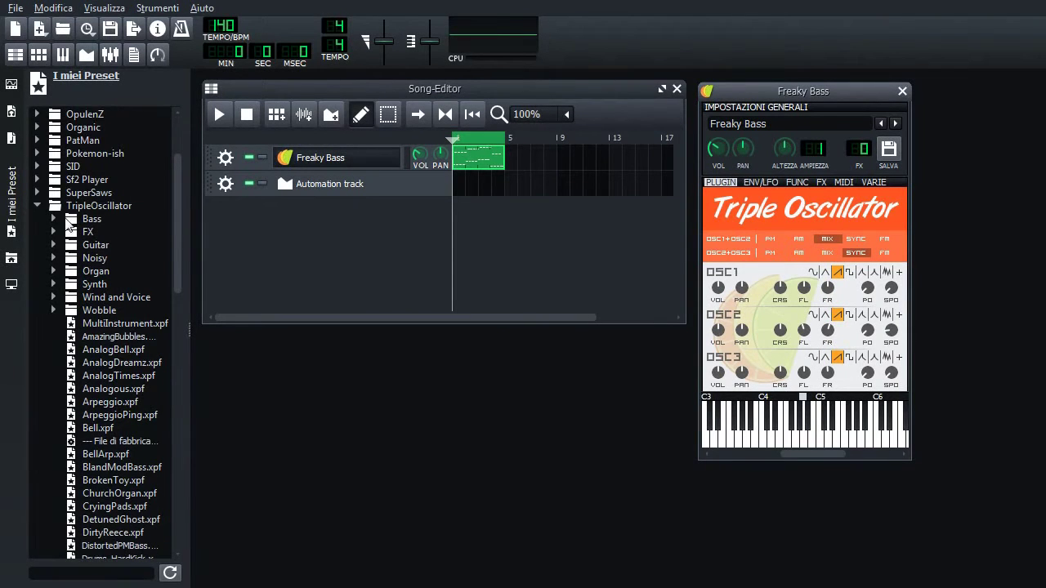
pyautogui.click(17, 212)
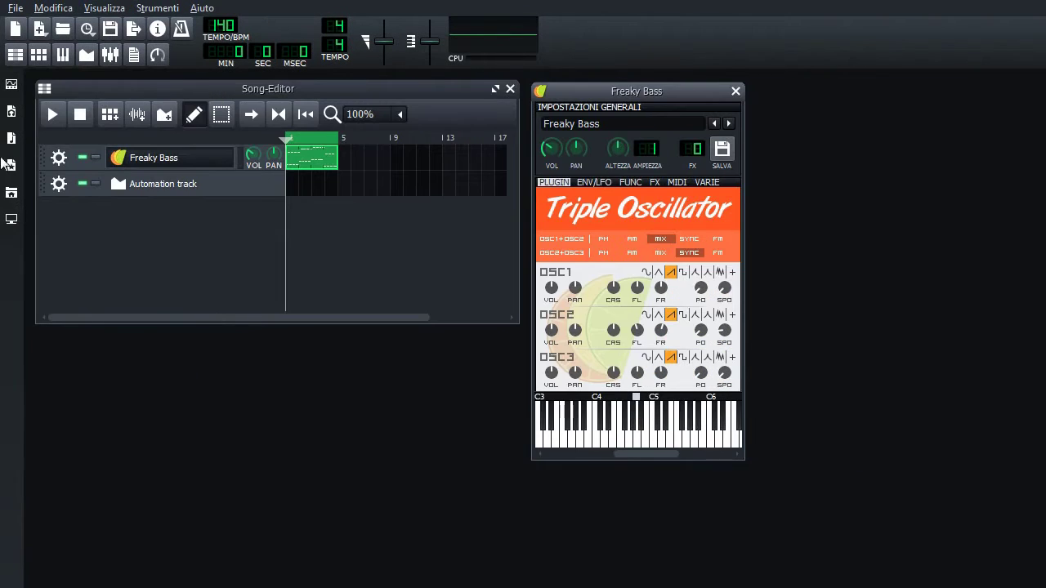
pyautogui.click(16, 168)
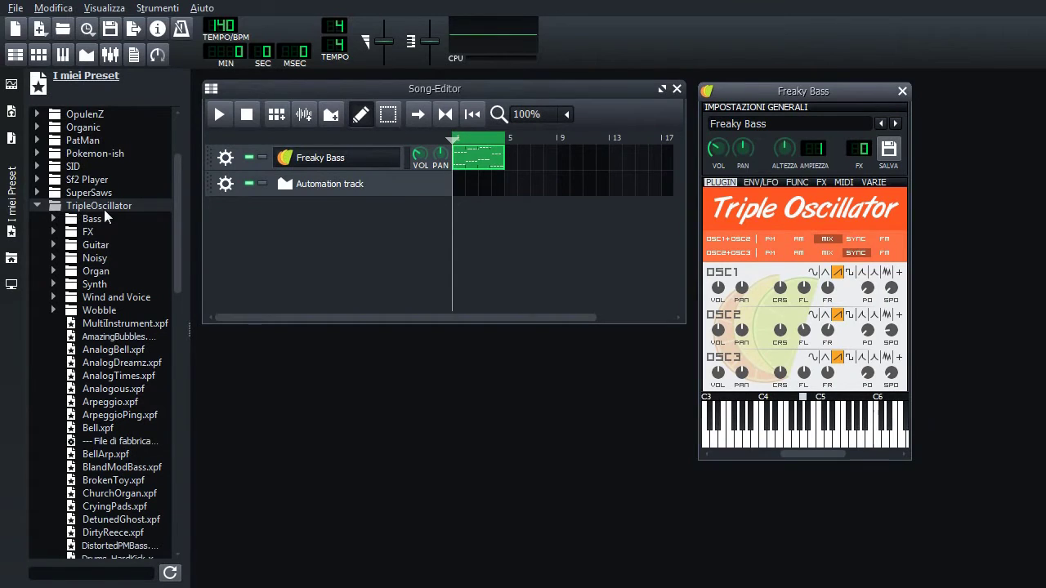
pyautogui.scroll(-10, 112, 381)
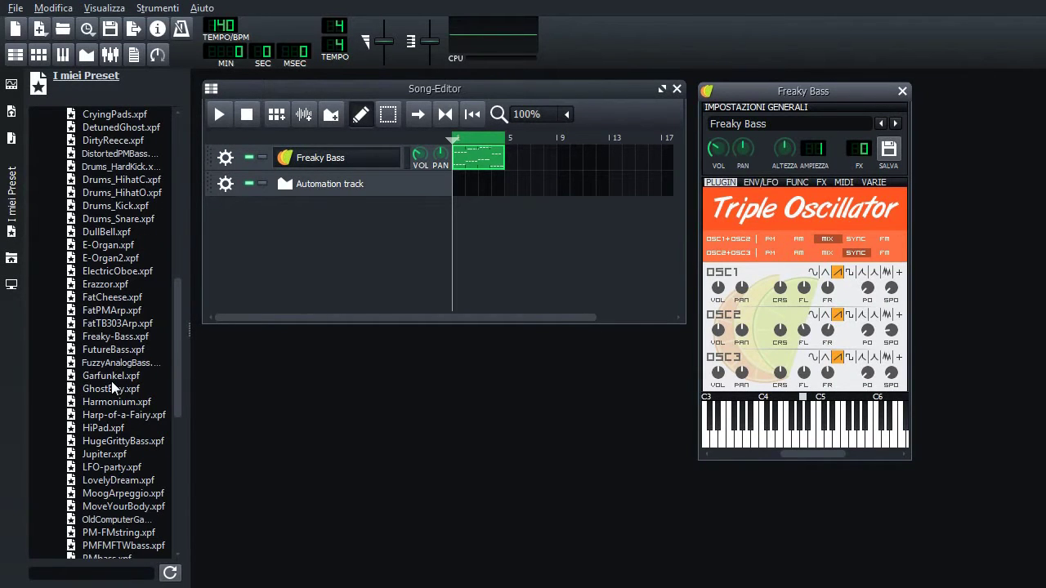
pyautogui.click(121, 338)
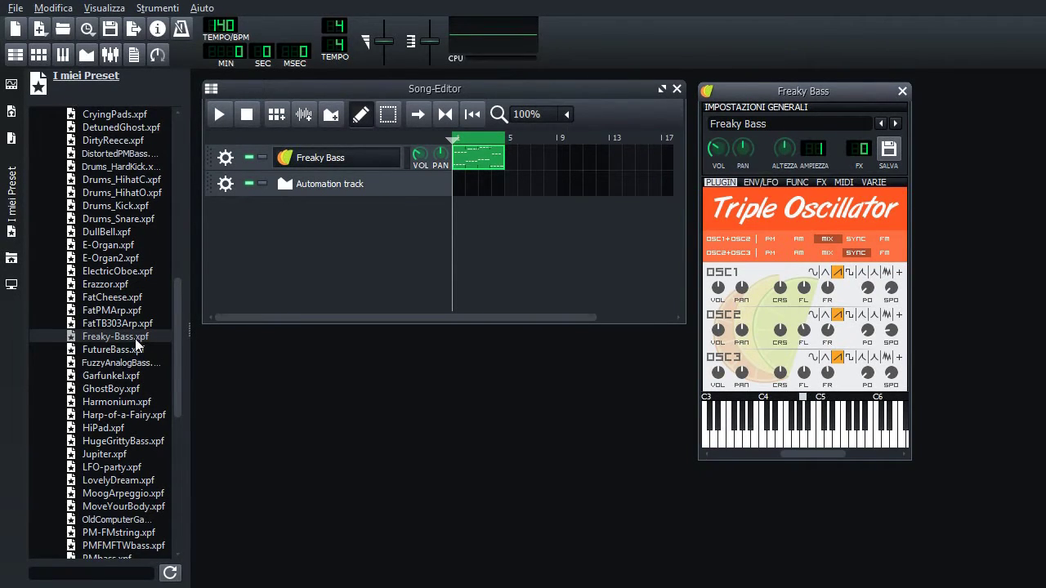
pyautogui.click(19, 193)
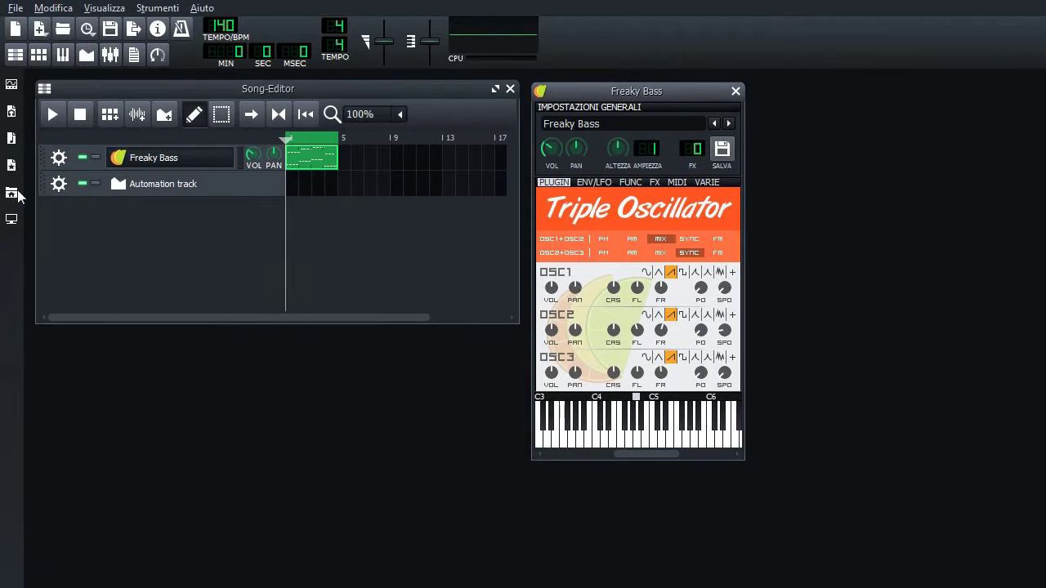
# Inspect the Freaky Bass pattern's notes in the Piano-Roll and listen to the song from the Song-Editor.
pyautogui.doubleClick(317, 166)
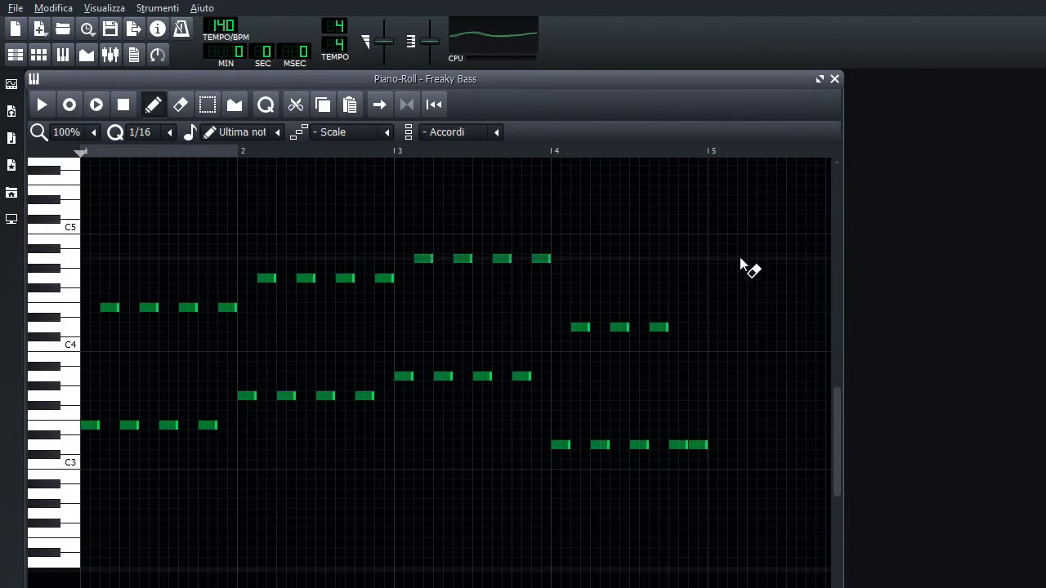
pyautogui.click(68, 435)
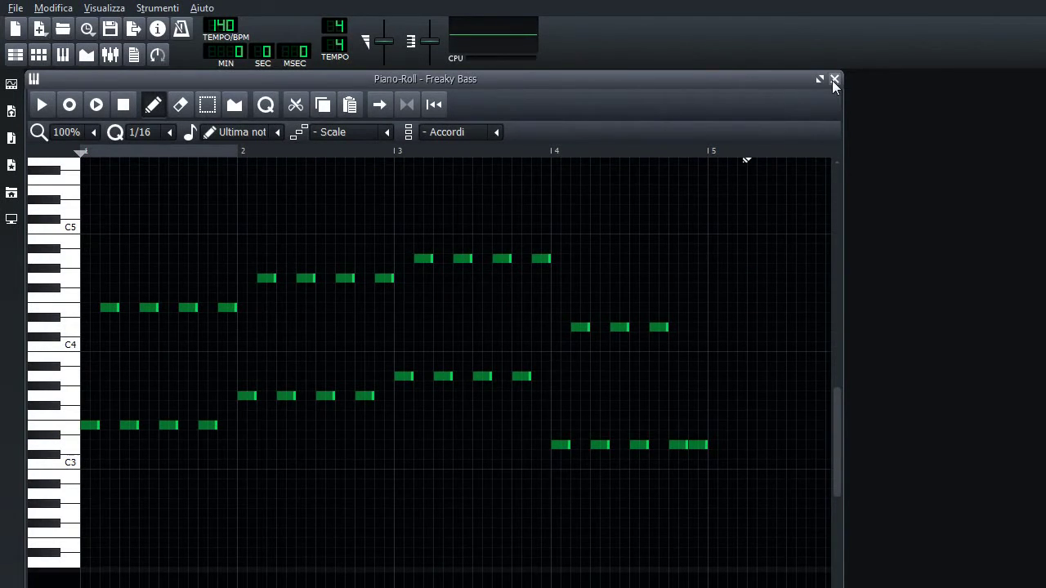
pyautogui.click(834, 82)
pyautogui.click(53, 114)
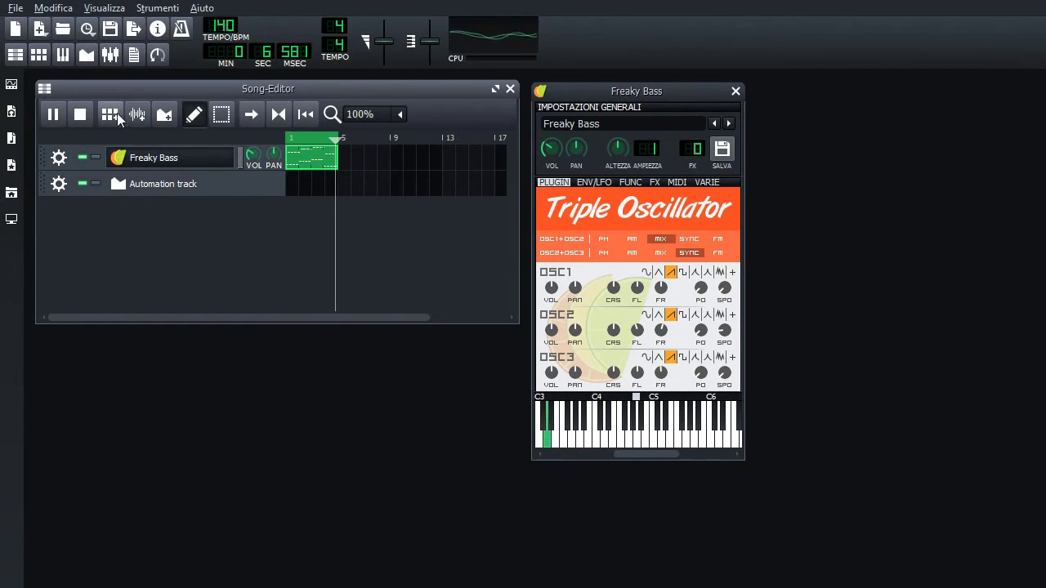
pyautogui.click(80, 114)
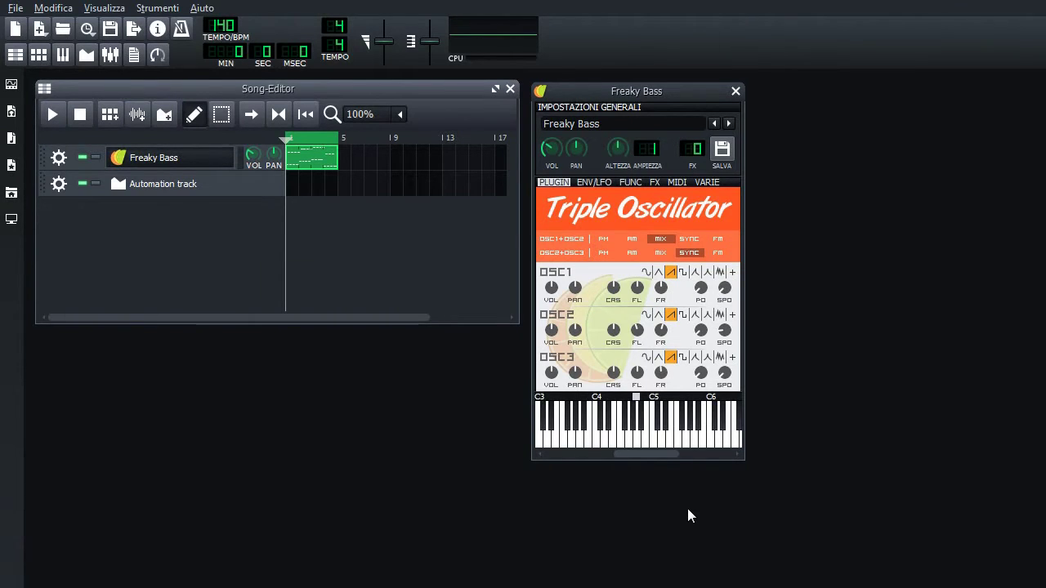
# Raise the Freaky Bass instrument's base note one octave to A5 and audition the song.
pyautogui.press('c')
pyautogui.press('e')
pyautogui.click(53, 113)
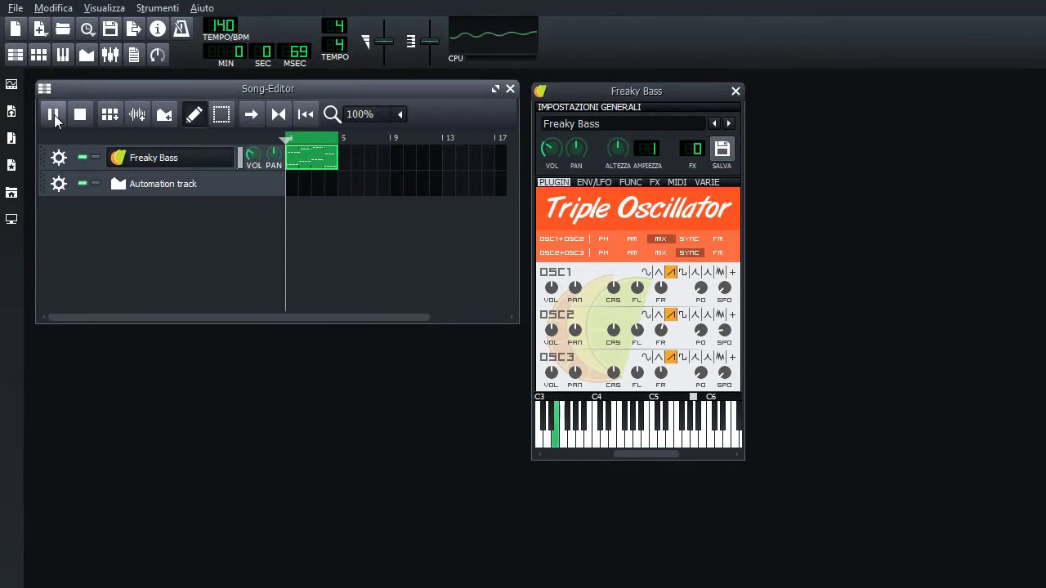
pyautogui.click(81, 113)
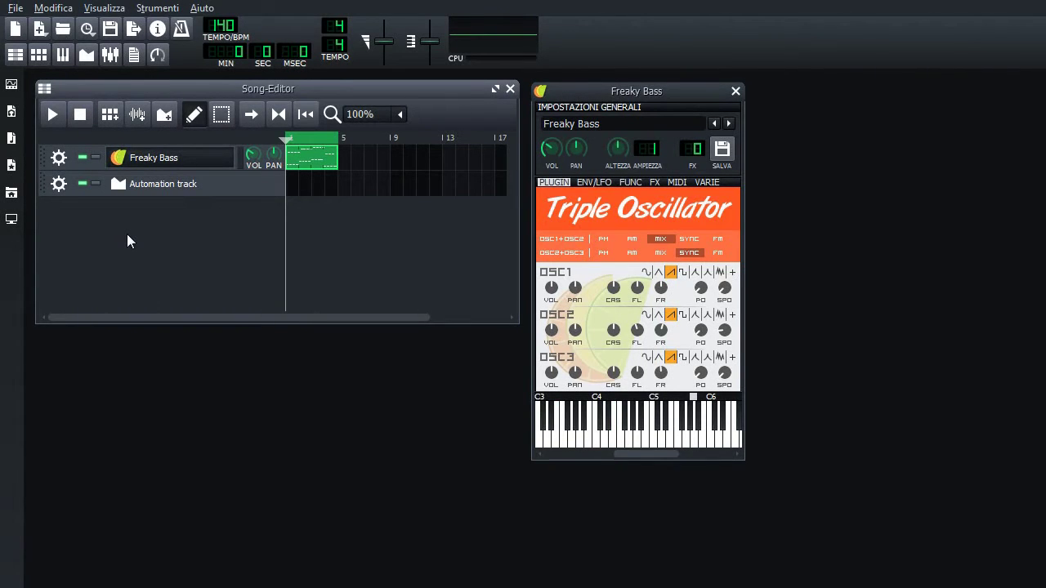
# Lower the resonance of the Freaky Bass instrument's Moog filter slightly and audition the song.
pyautogui.click(587, 182)
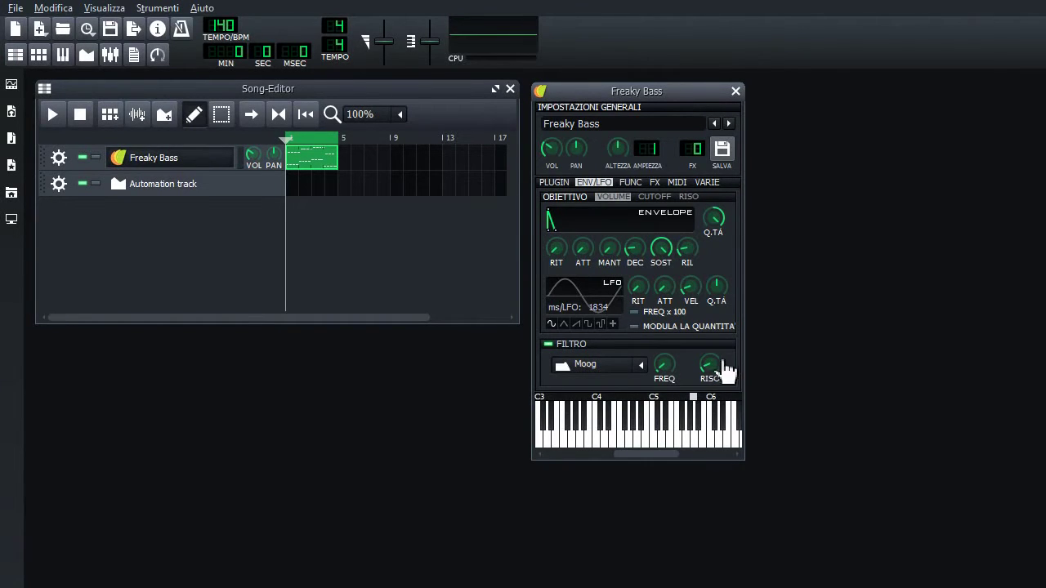
pyautogui.click(563, 180)
pyautogui.click(585, 180)
pyautogui.moveTo(710, 365)
pyautogui.click(709, 364)
pyautogui.click(719, 369)
pyautogui.moveTo(709, 363); pyautogui.dragTo(710, 379)
pyautogui.click(53, 115)
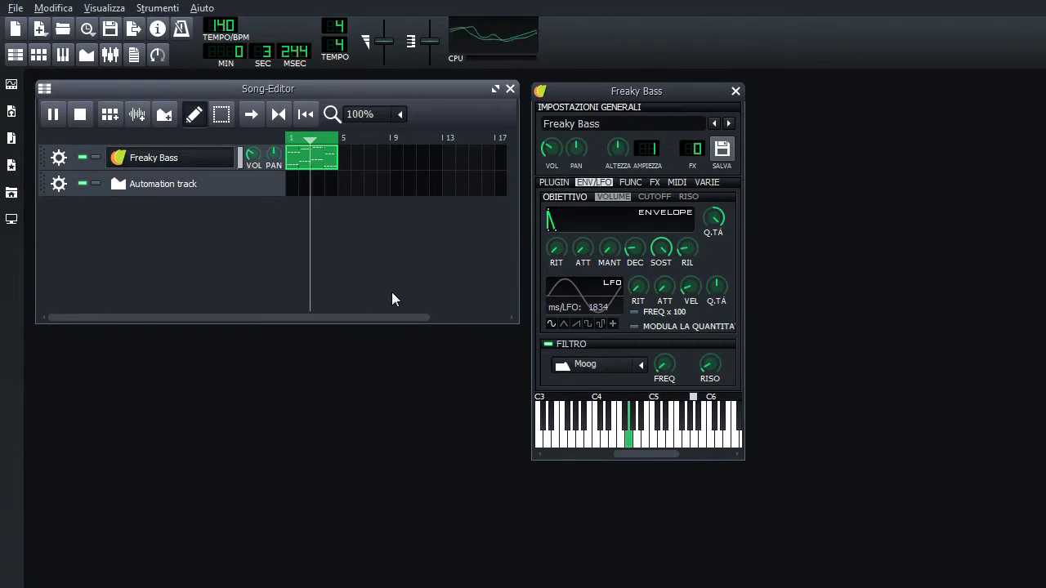
pyautogui.click(80, 116)
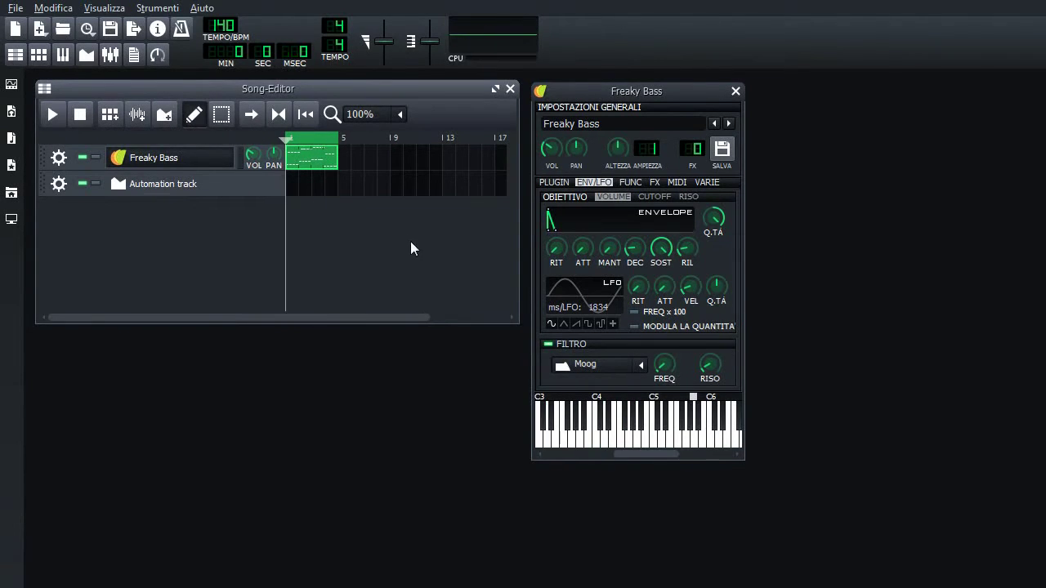
# Select all upper-octave notes plus the last low note of the Freaky Bass pattern and shorten them to 1/16 each.
pyautogui.doubleClick(318, 163)
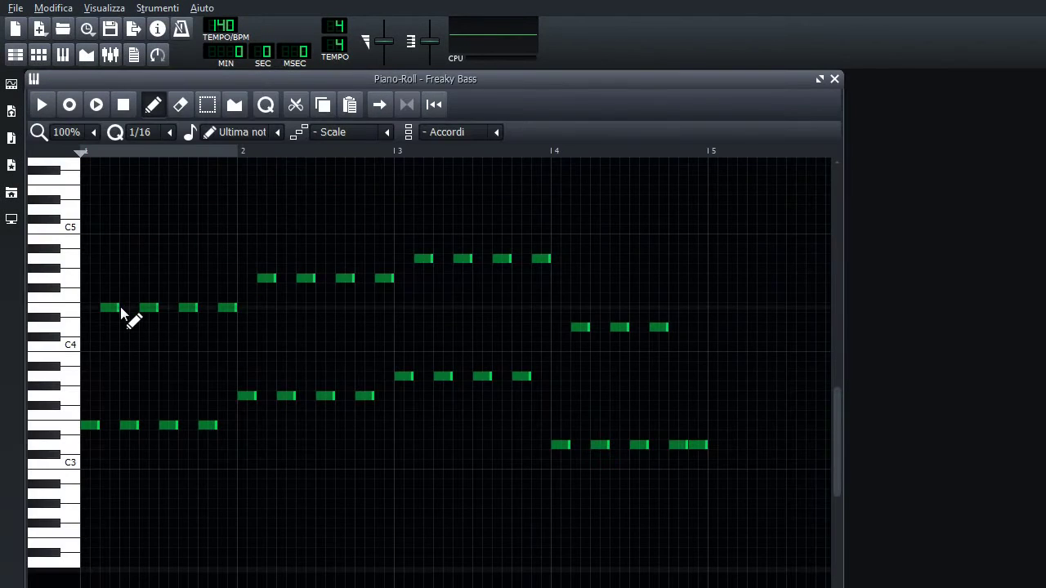
pyautogui.click(207, 104)
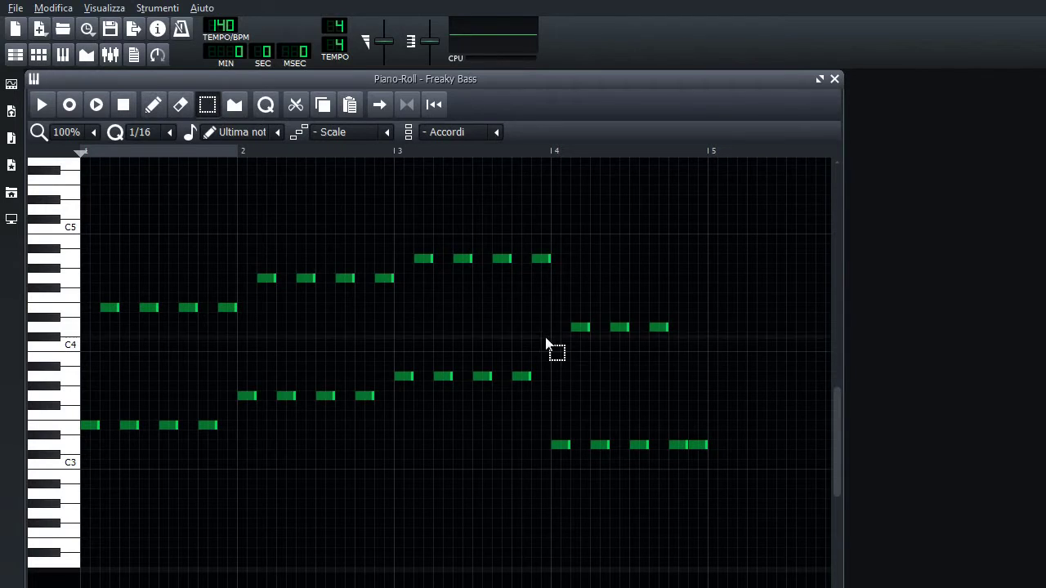
pyautogui.moveTo(98, 175); pyautogui.dragTo(696, 359)
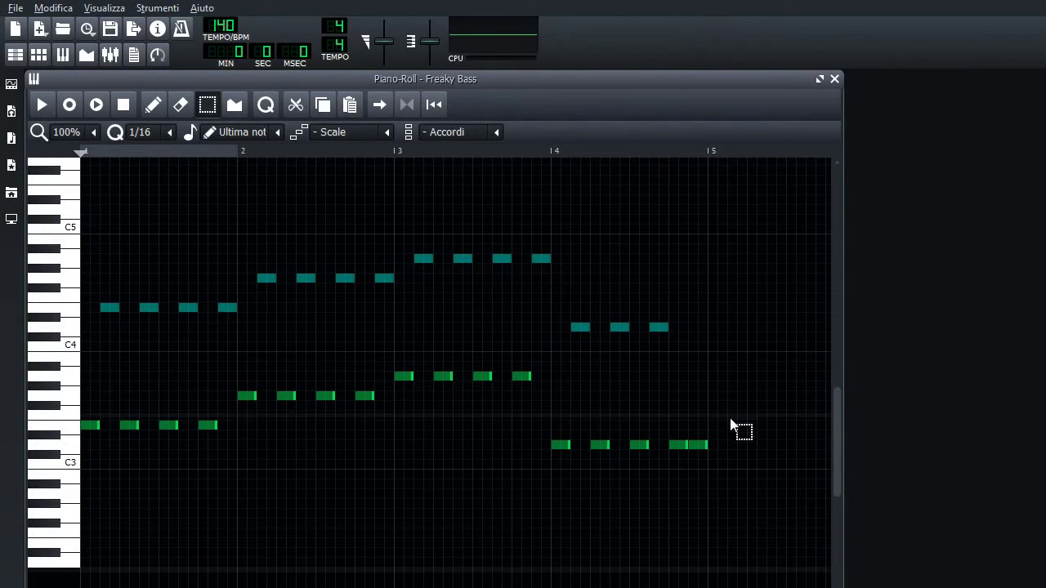
pyautogui.moveTo(697, 439); pyautogui.dragTo(777, 474)
pyautogui.click(152, 104)
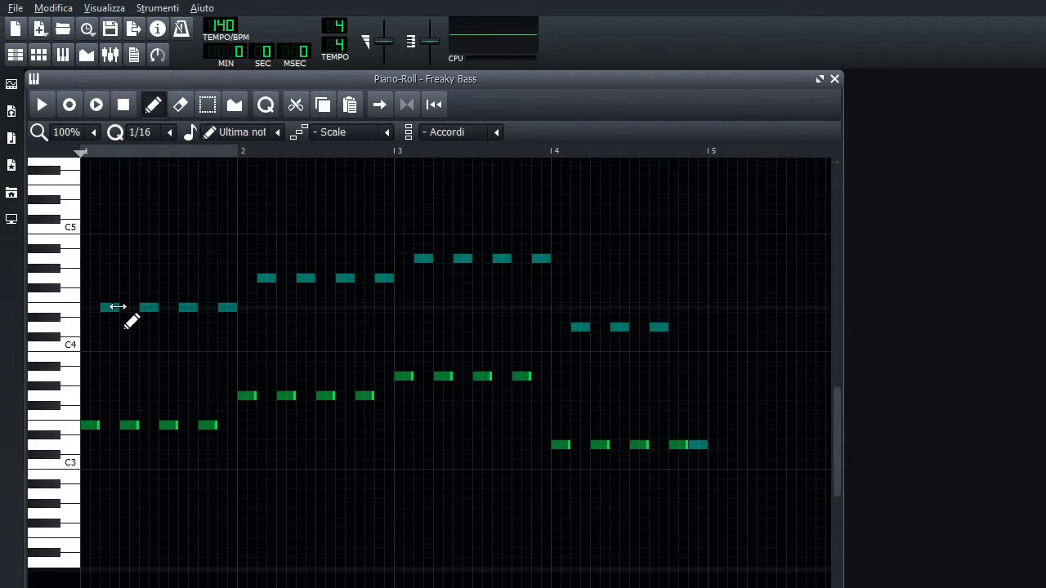
pyautogui.moveTo(114, 306); pyautogui.dragTo(104, 307)
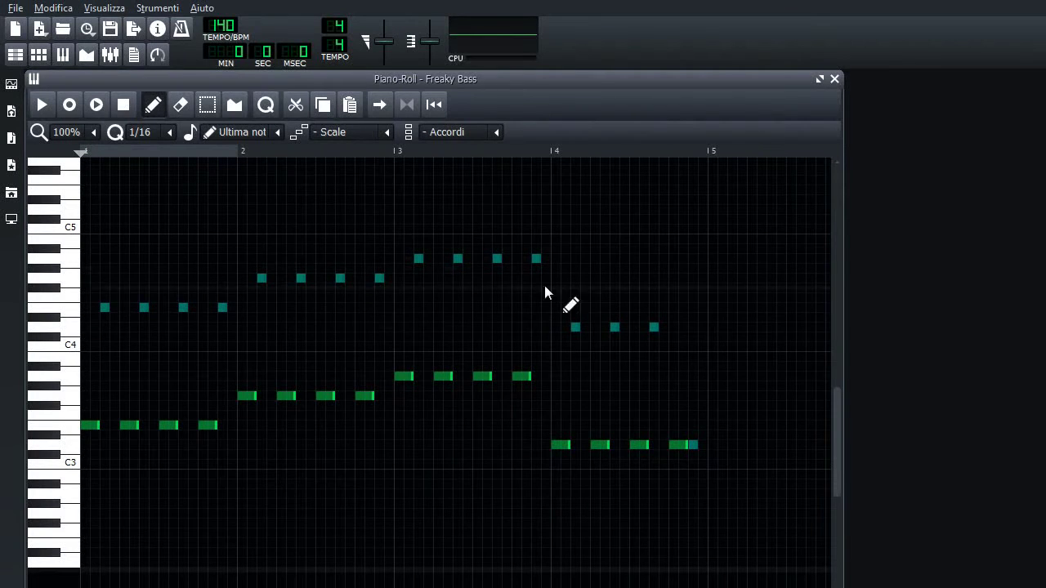
# Copy the shortened notes, shift them 1/16 later, and paste the copies at the original positions to form pairs.
pyautogui.click(170, 133)
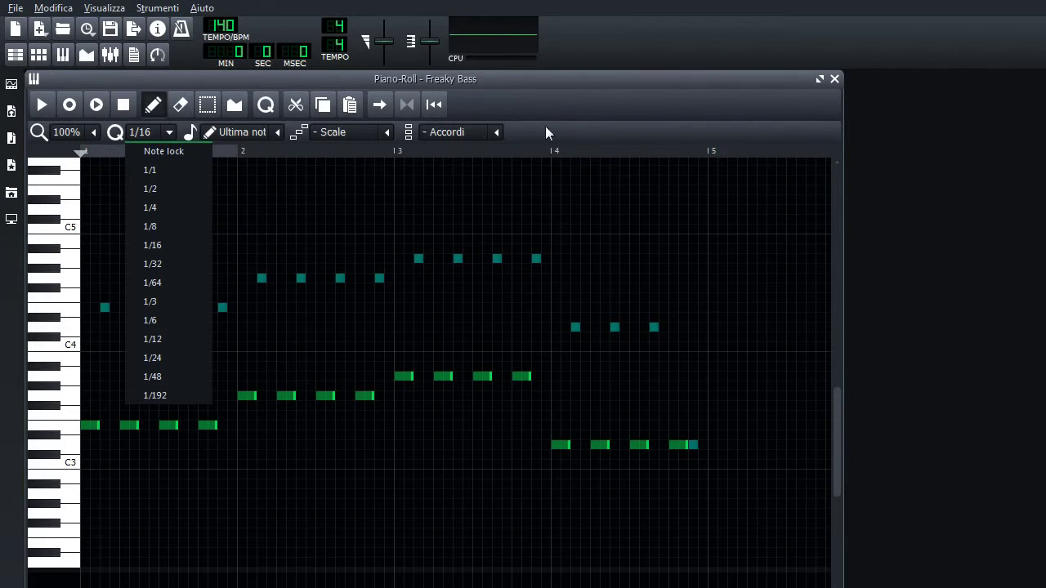
pyautogui.click(582, 136)
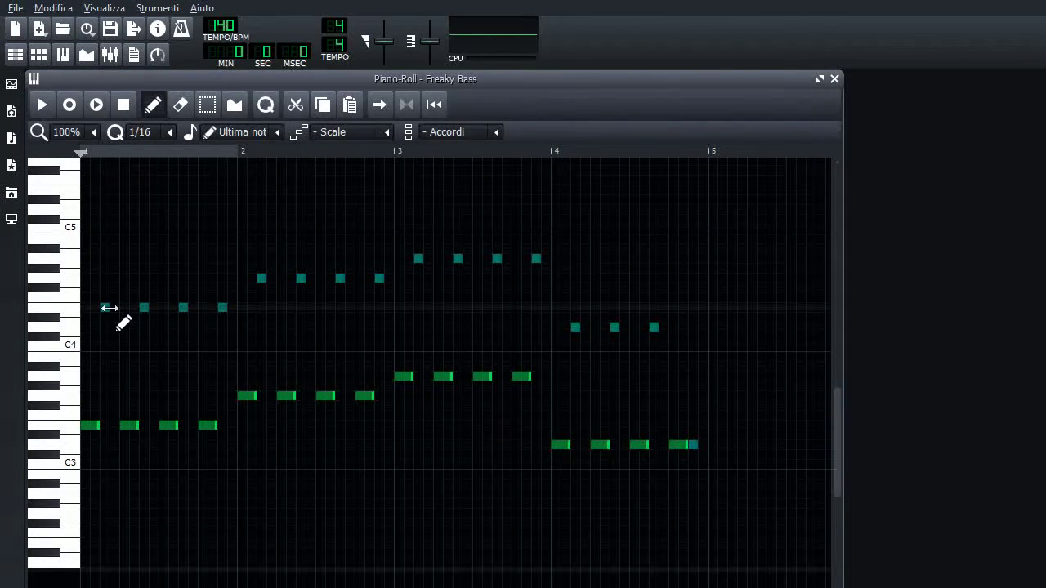
pyautogui.moveTo(103, 308); pyautogui.dragTo(113, 308)
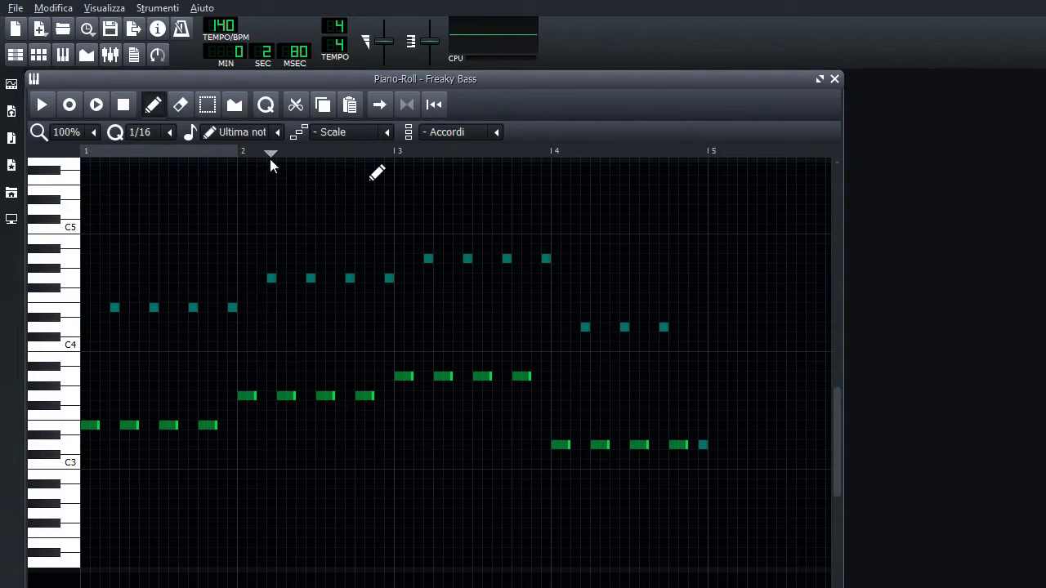
pyautogui.click(349, 105)
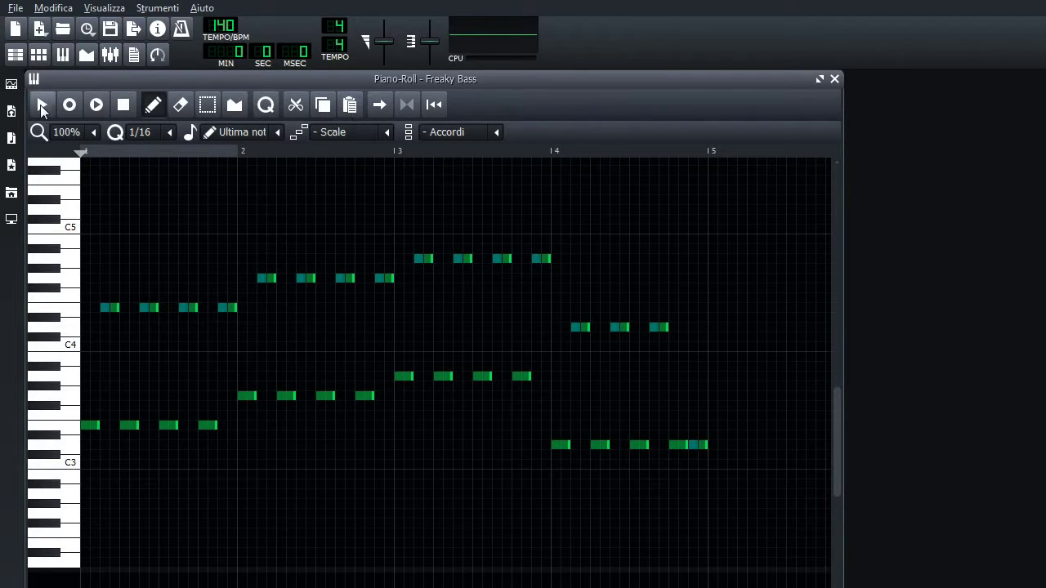
# Deselect the pasted notes and listen to the edited pattern in the Piano-Roll.
pyautogui.click(41, 105)
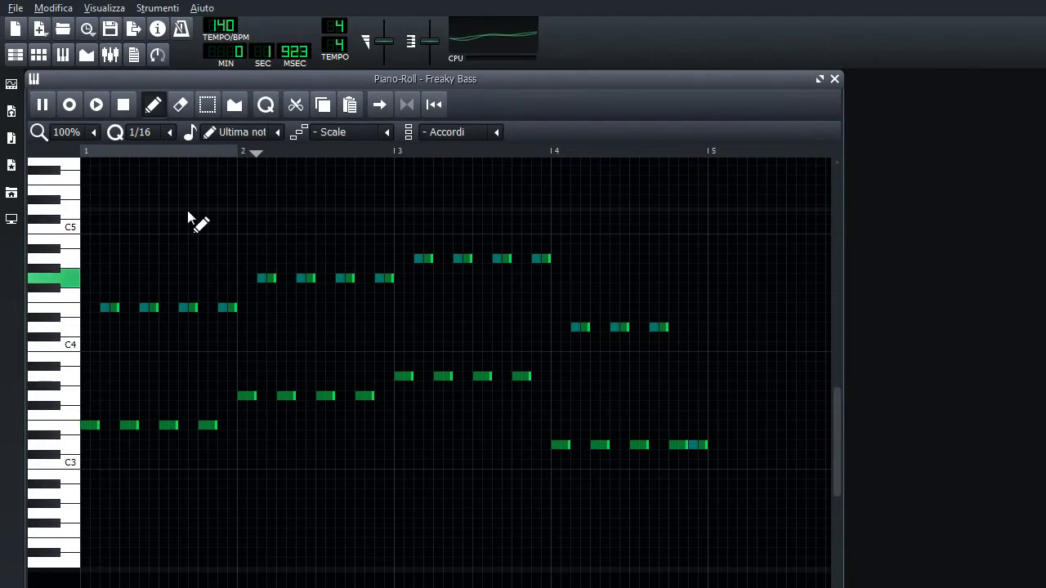
pyautogui.click(123, 104)
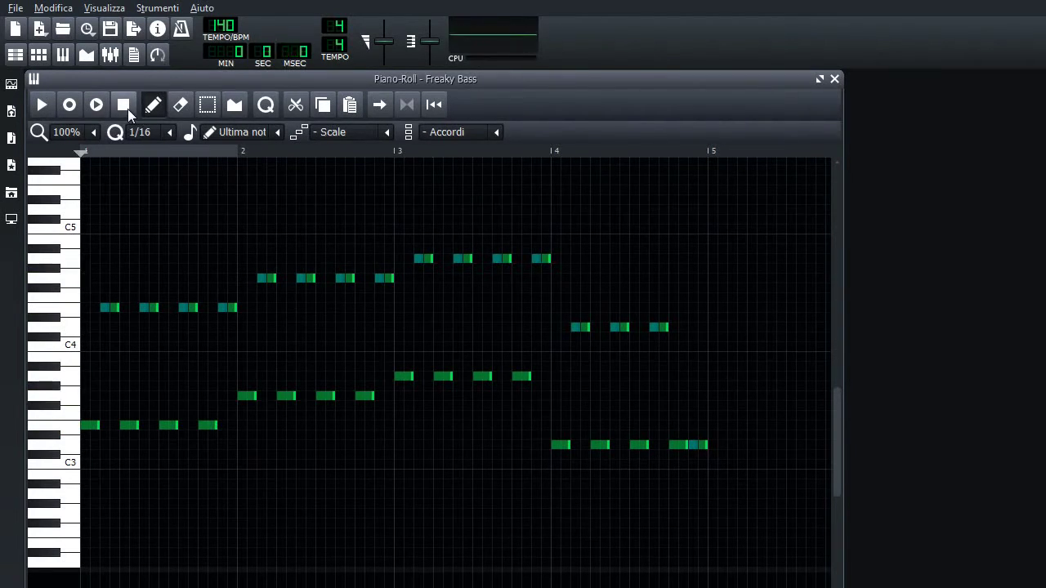
pyautogui.click(211, 113)
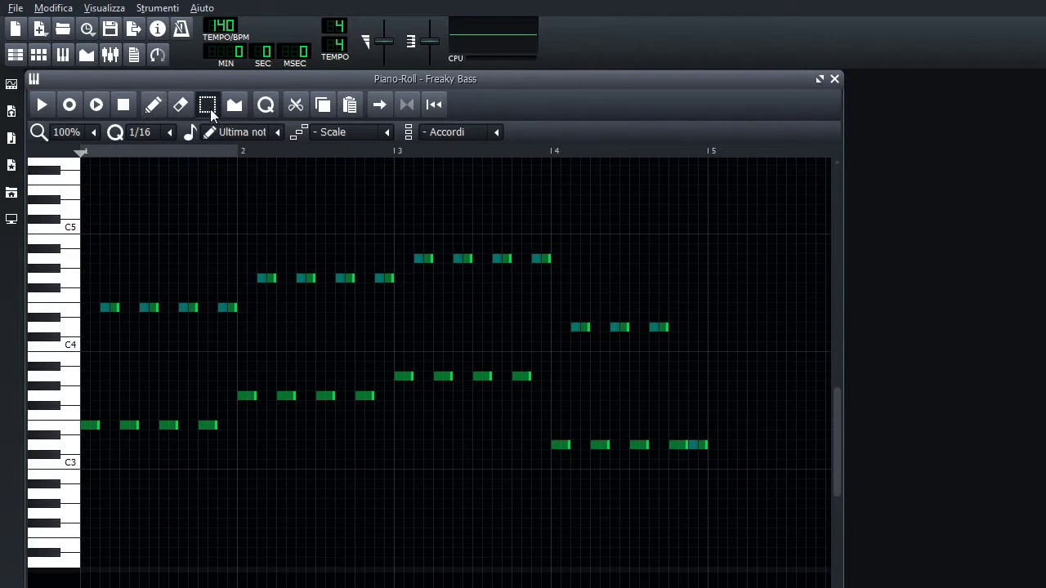
pyautogui.click(351, 205)
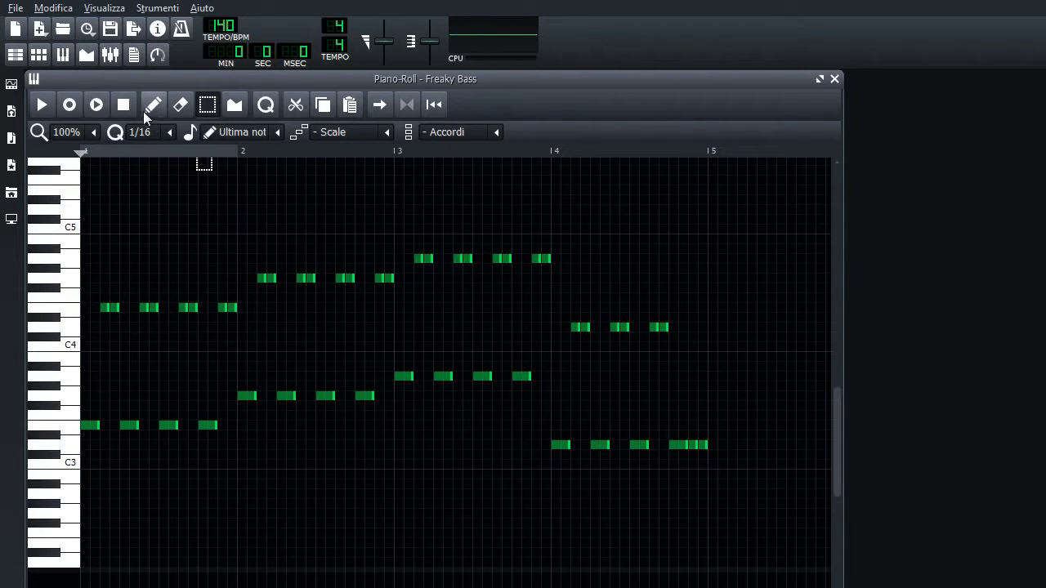
pyautogui.click(42, 105)
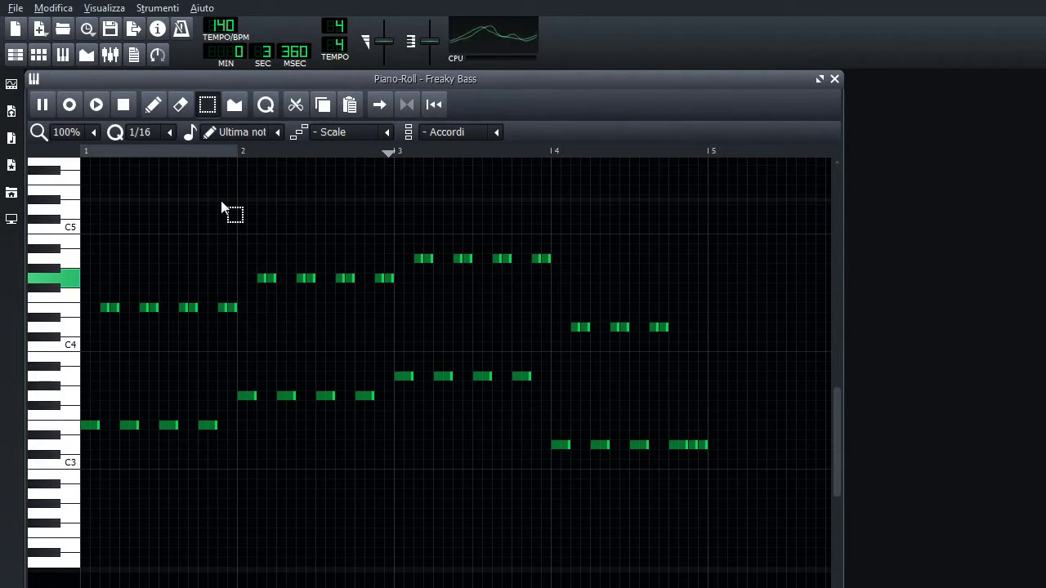
pyautogui.moveTo(410, 80)
pyautogui.mouseDown()
pyautogui.moveTo(434, 38)
pyautogui.moveTo(415, 75)
pyautogui.mouseUp()
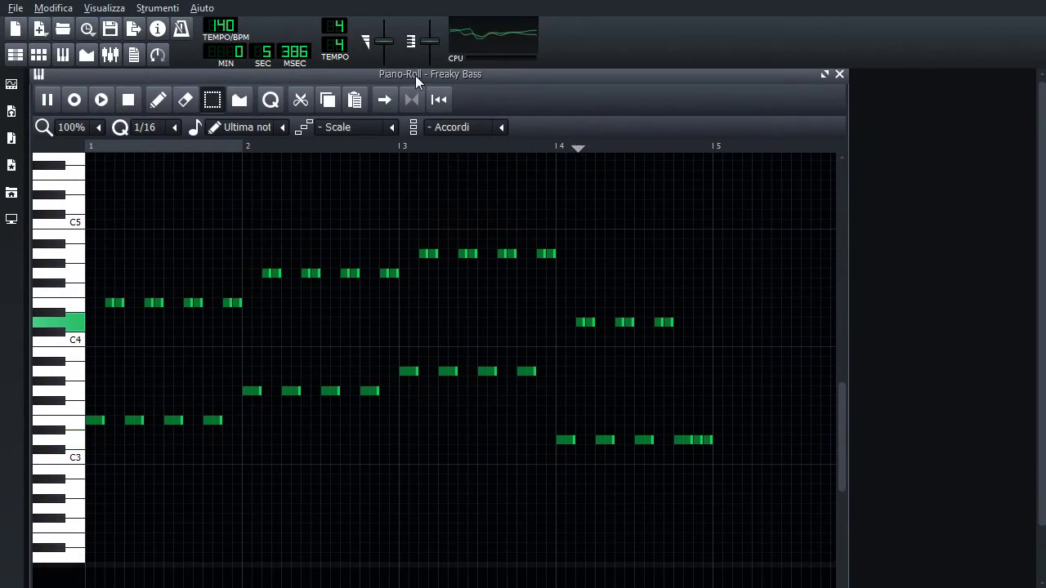
pyautogui.click(128, 99)
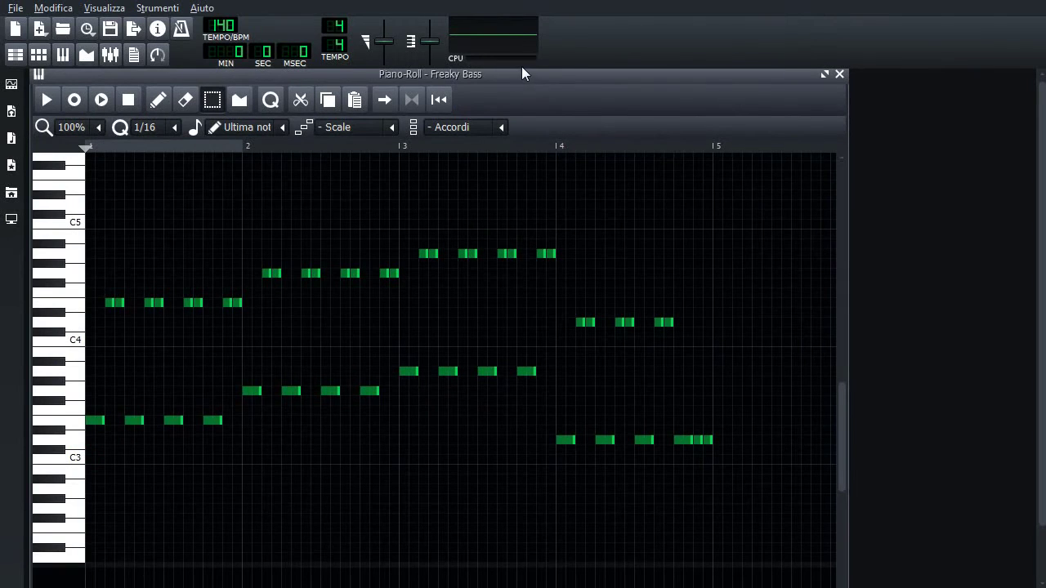
# Reposition the Piano-Roll and undo the last paste, removing the first note of each short pair.
pyautogui.moveTo(774, 76)
pyautogui.mouseDown()
pyautogui.moveTo(777, 90)
pyautogui.moveTo(735, 150)
pyautogui.moveTo(775, 50)
pyautogui.moveTo(767, 82)
pyautogui.mouseUp()
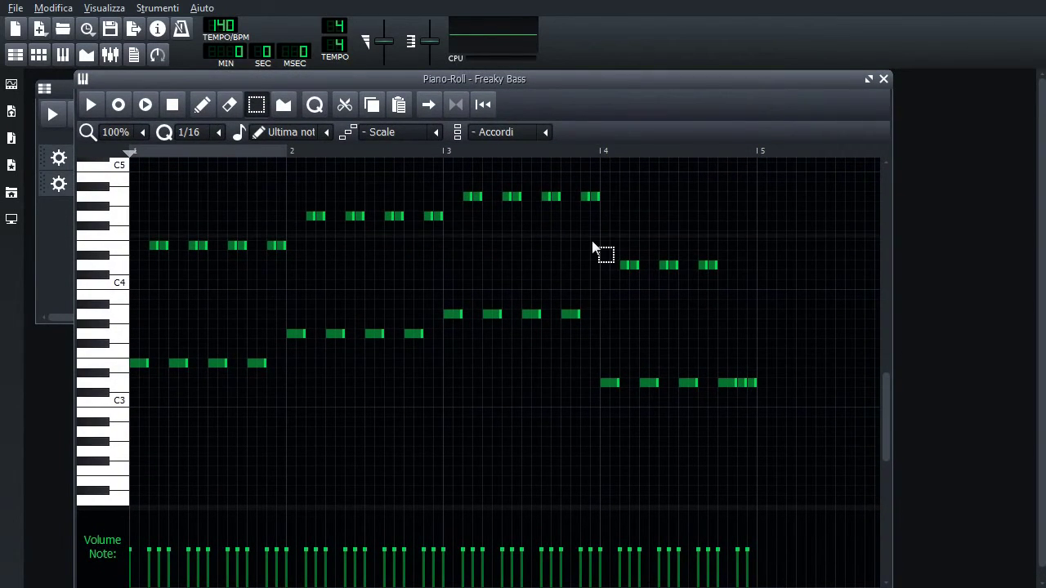
pyautogui.click(256, 105)
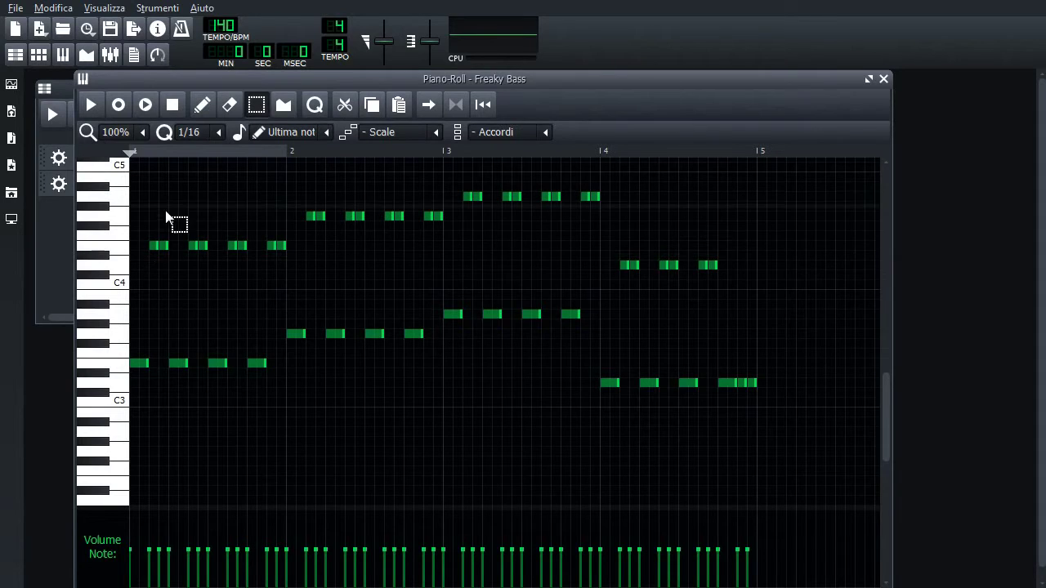
pyautogui.moveTo(164, 201); pyautogui.dragTo(185, 282)
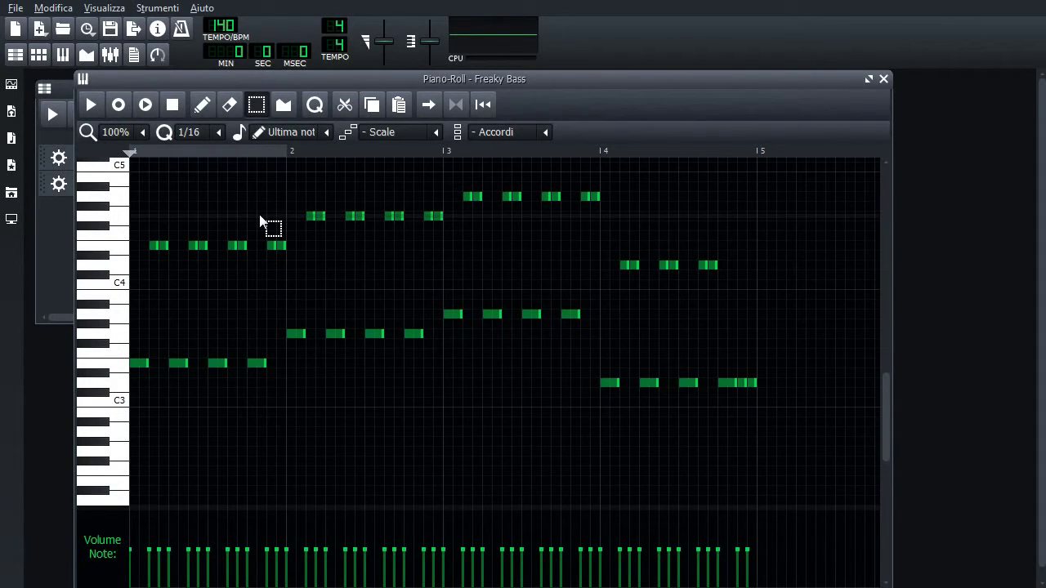
pyautogui.hotkey('ctrl', 'z')
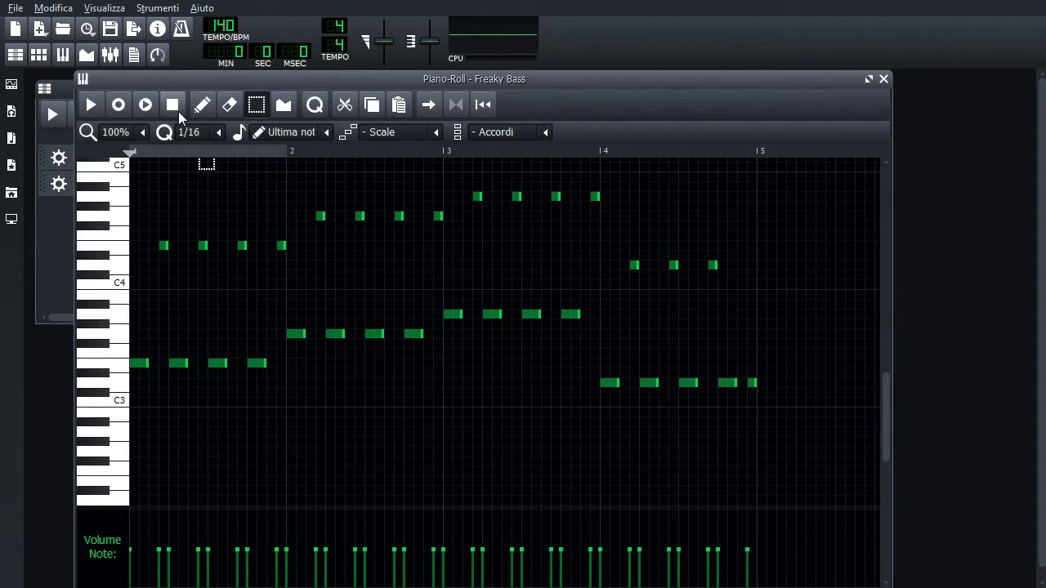
# Select the remaining short upper-octave notes plus the last short low note and lower their velocity to about 61%.
pyautogui.moveTo(144, 175); pyautogui.dragTo(782, 292)
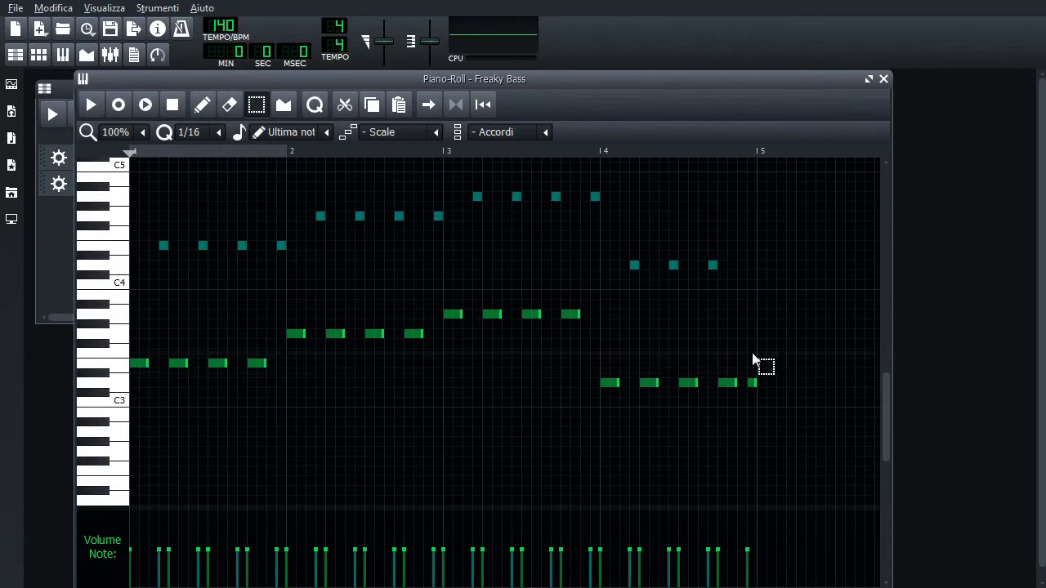
pyautogui.moveTo(746, 350); pyautogui.dragTo(782, 418)
pyautogui.click(203, 106)
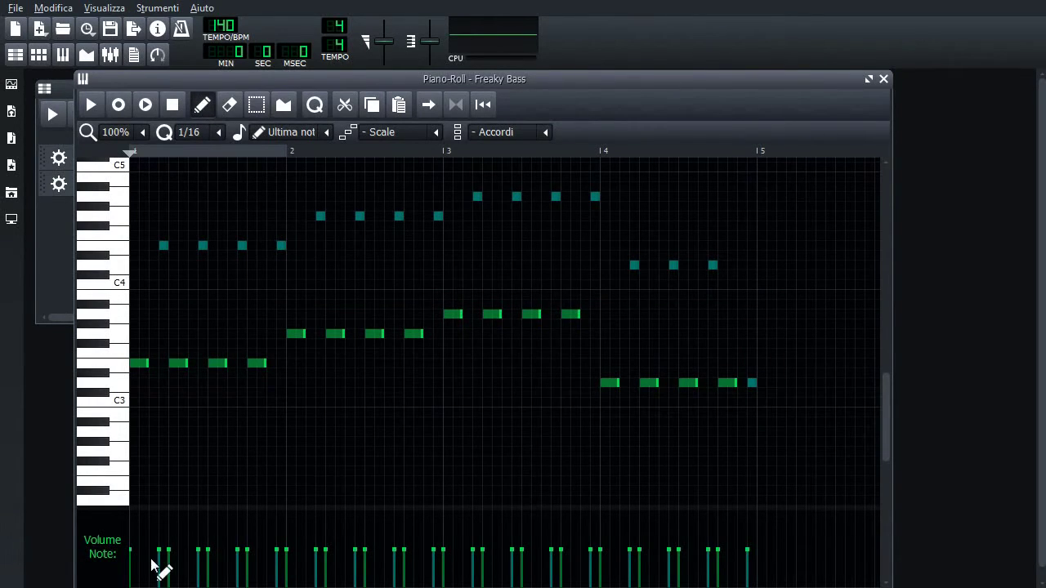
pyautogui.moveTo(160, 559); pyautogui.dragTo(160, 571)
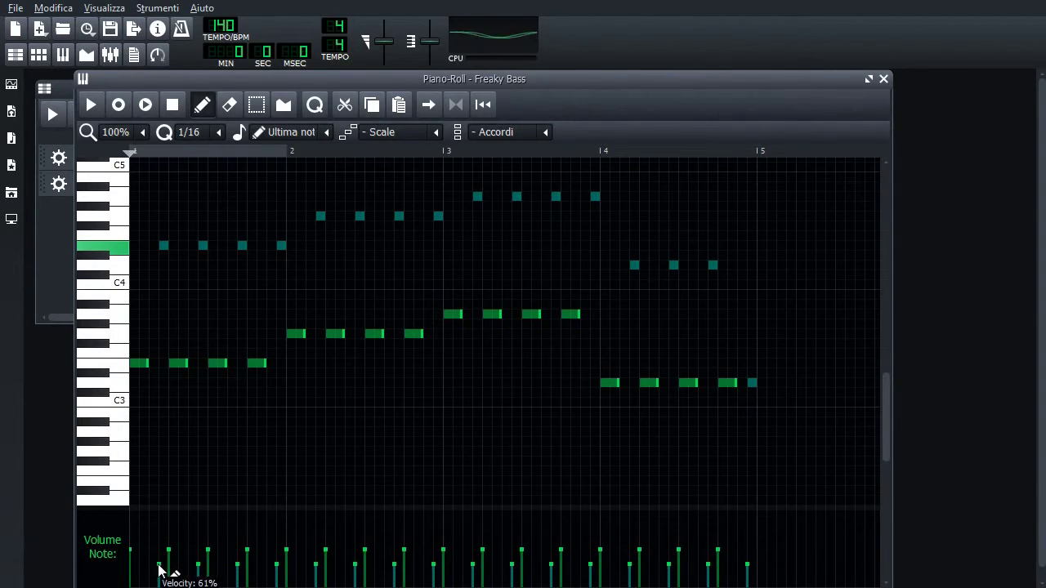
pyautogui.doubleClick(160, 571)
pyautogui.click(570, 314)
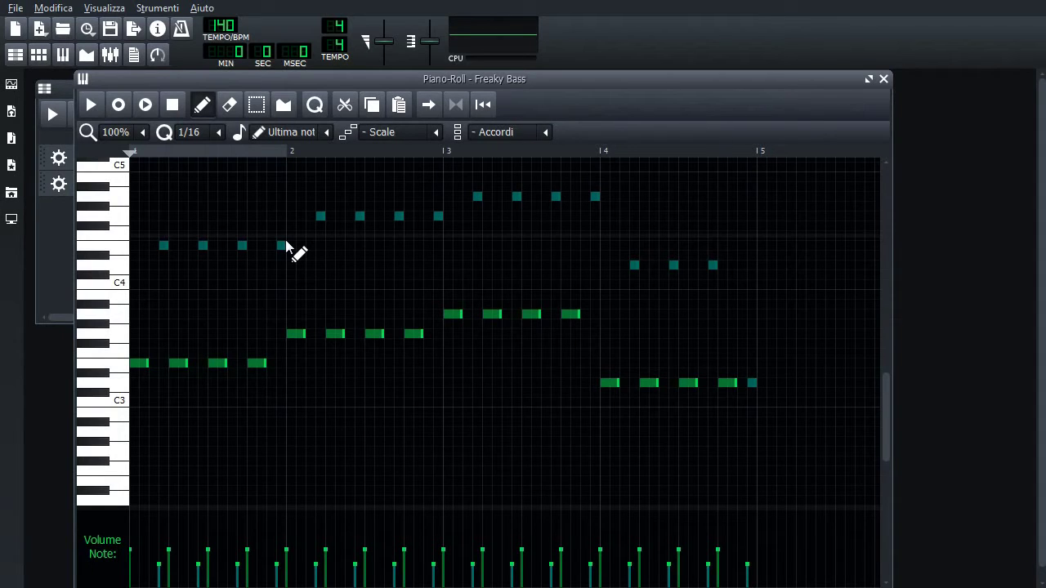
# Paste the copied short notes in front of the quieter ones and raise the pasted notes' velocity slightly.
pyautogui.click(399, 103)
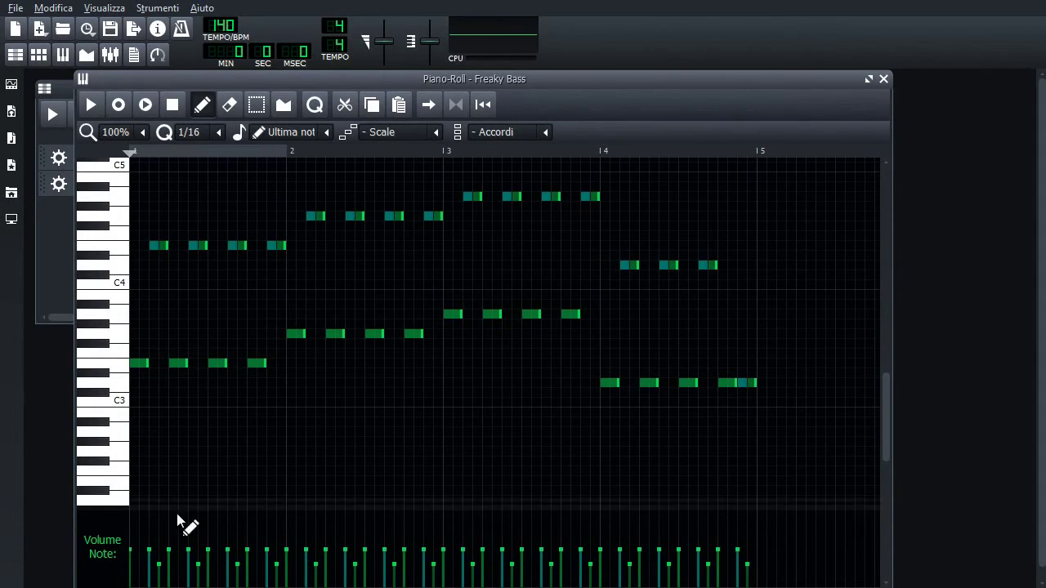
pyautogui.moveTo(149, 556)
pyautogui.mouseDown()
pyautogui.moveTo(159, 536)
pyautogui.moveTo(153, 555)
pyautogui.mouseUp()
pyautogui.doubleClick(154, 554)
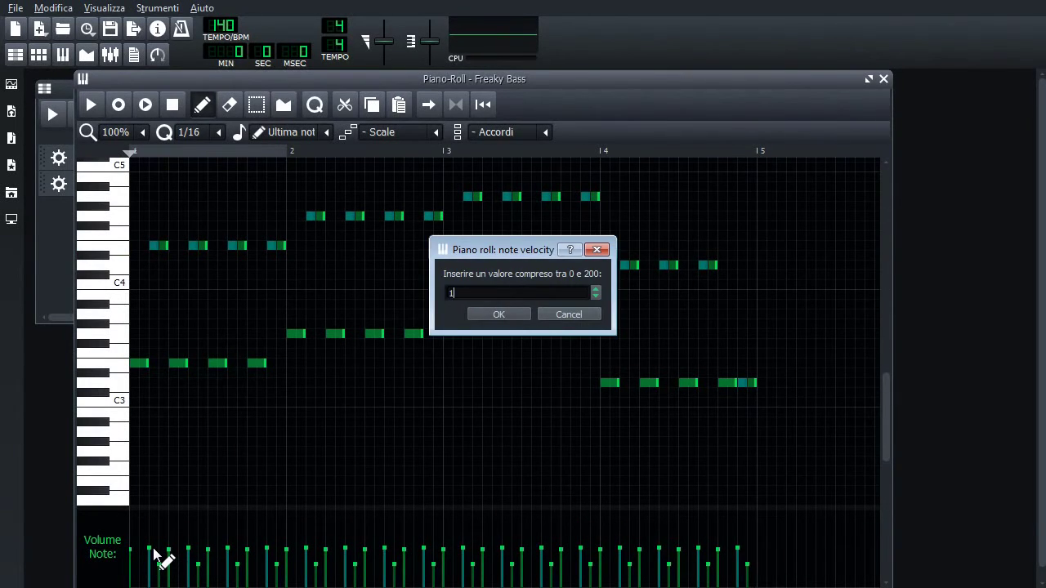
pyautogui.press('Return')
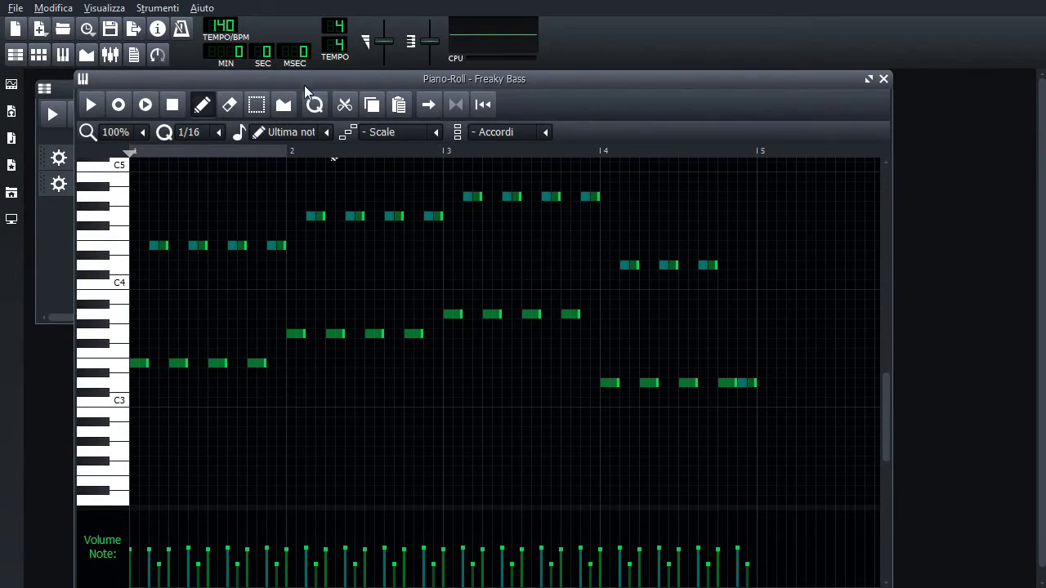
# Deselect the pasted notes and listen to the accented pattern before closing the Piano-Roll.
pyautogui.click(258, 107)
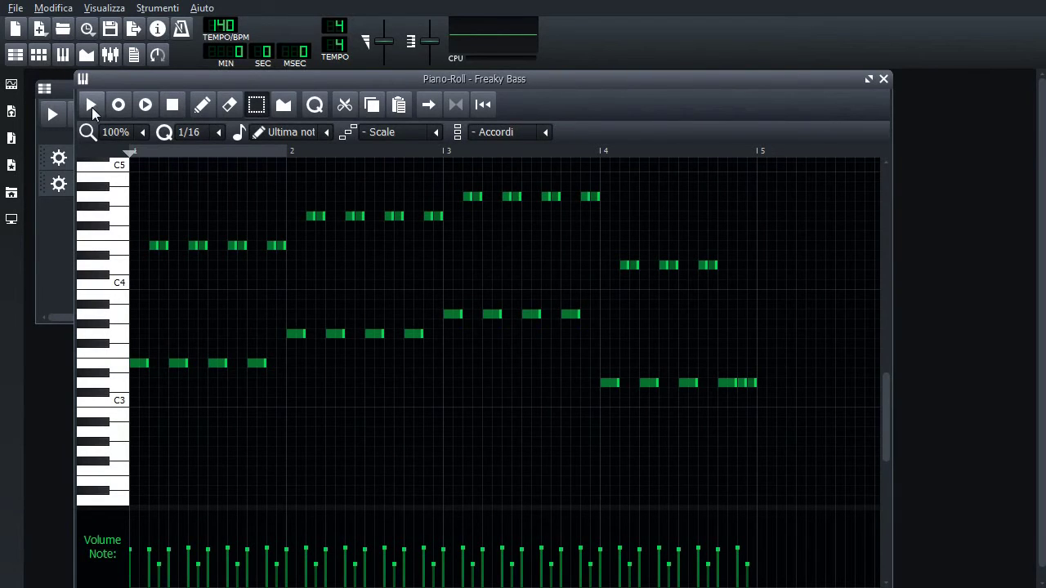
pyautogui.click(91, 107)
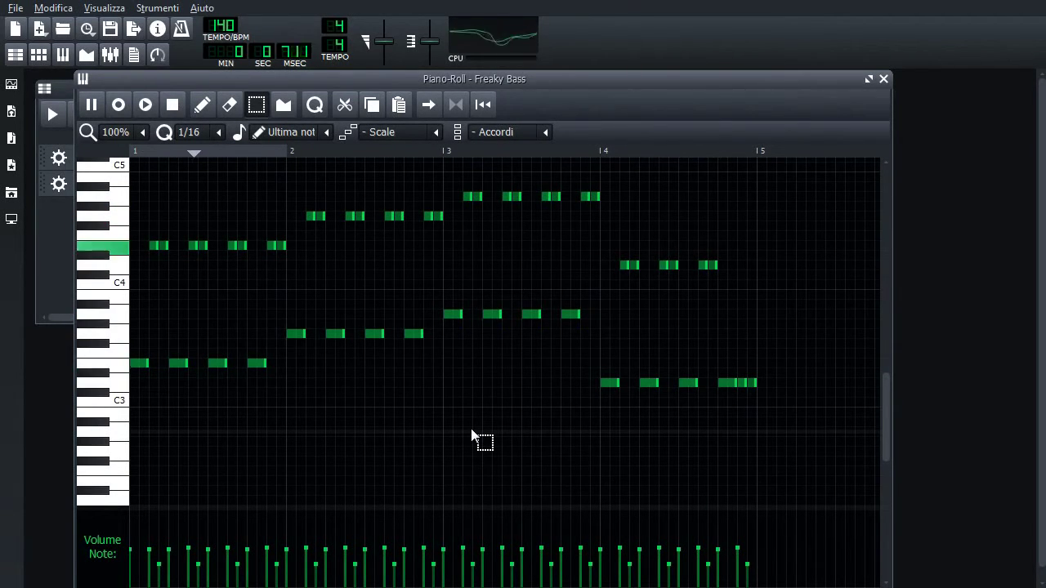
pyautogui.click(170, 106)
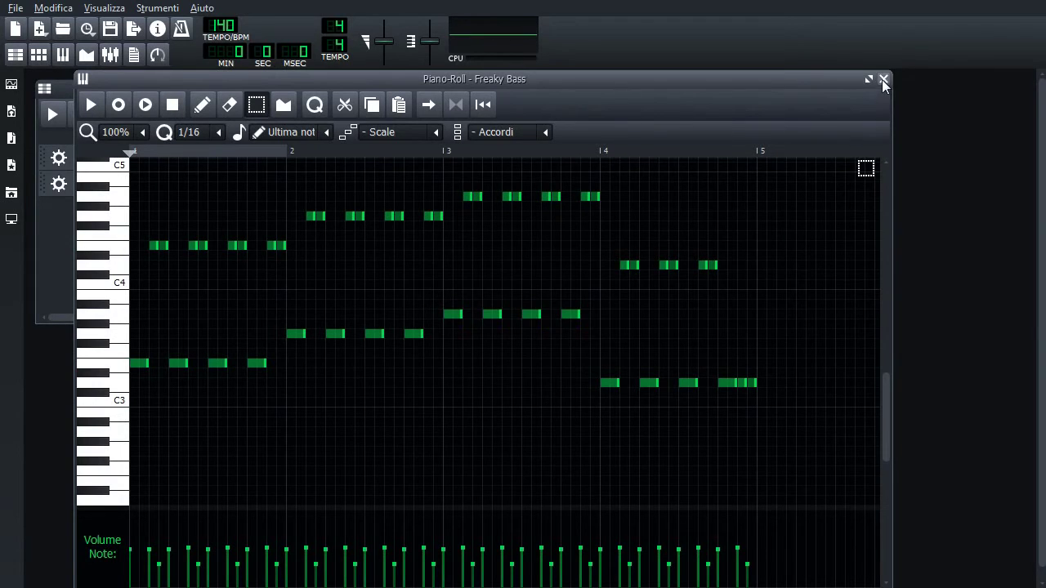
pyautogui.click(883, 79)
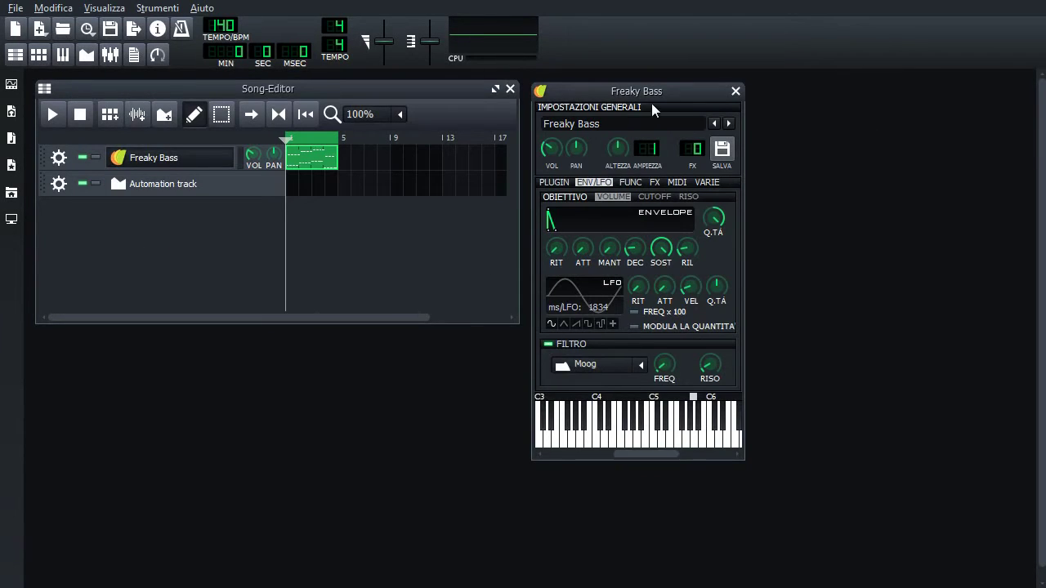
# Reduce the Moog filter's resonance on the Freaky Bass instrument while playing the song.
pyautogui.moveTo(652, 98); pyautogui.dragTo(698, 92)
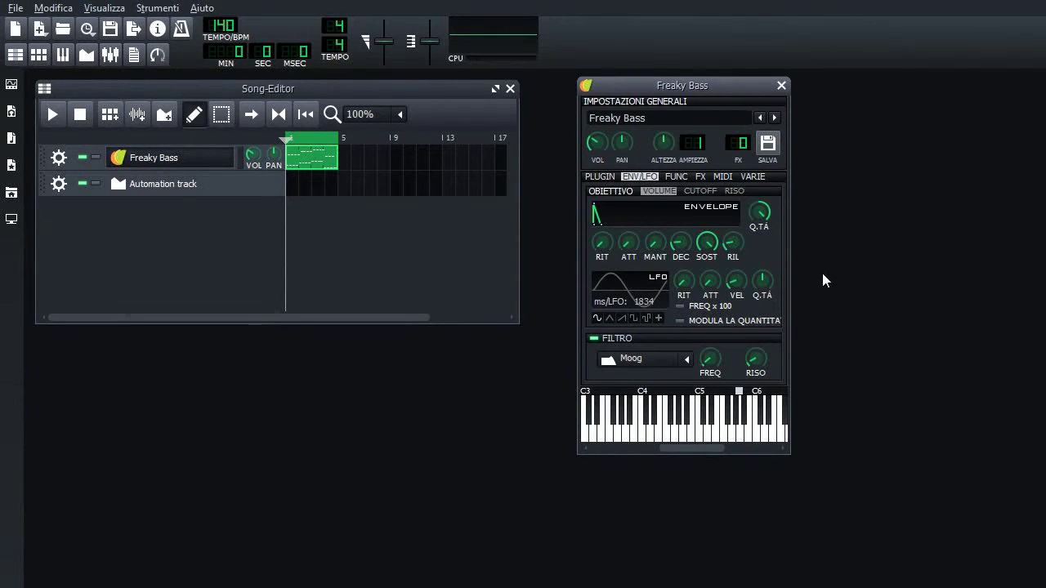
pyautogui.click(769, 366)
pyautogui.click(53, 116)
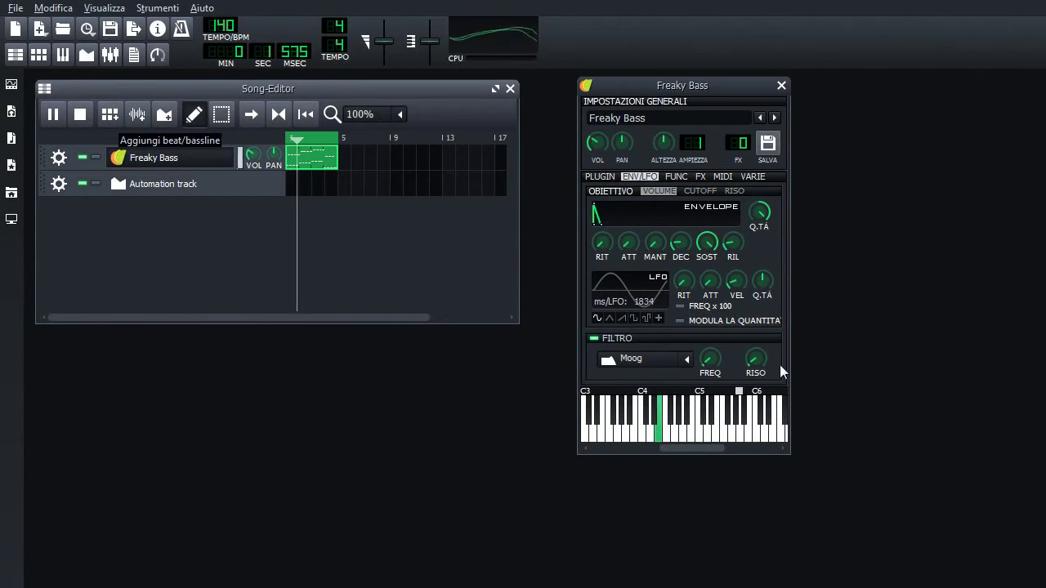
pyautogui.moveTo(764, 370); pyautogui.dragTo(764, 392)
pyautogui.click(82, 119)
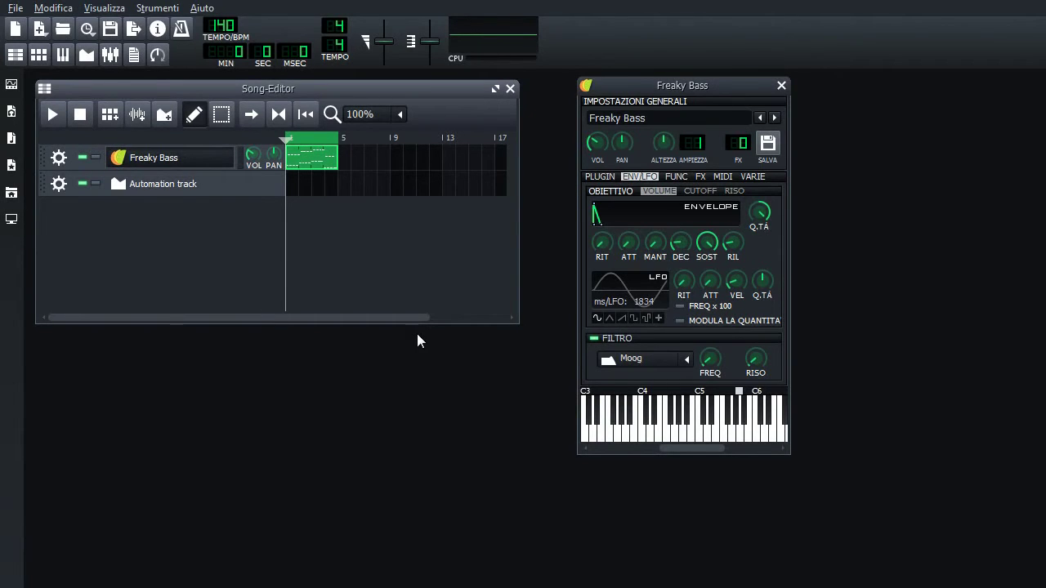
# Shorten the release of the Freaky Bass volume envelope and fine-tune it while the song plays.
pyautogui.click(663, 197)
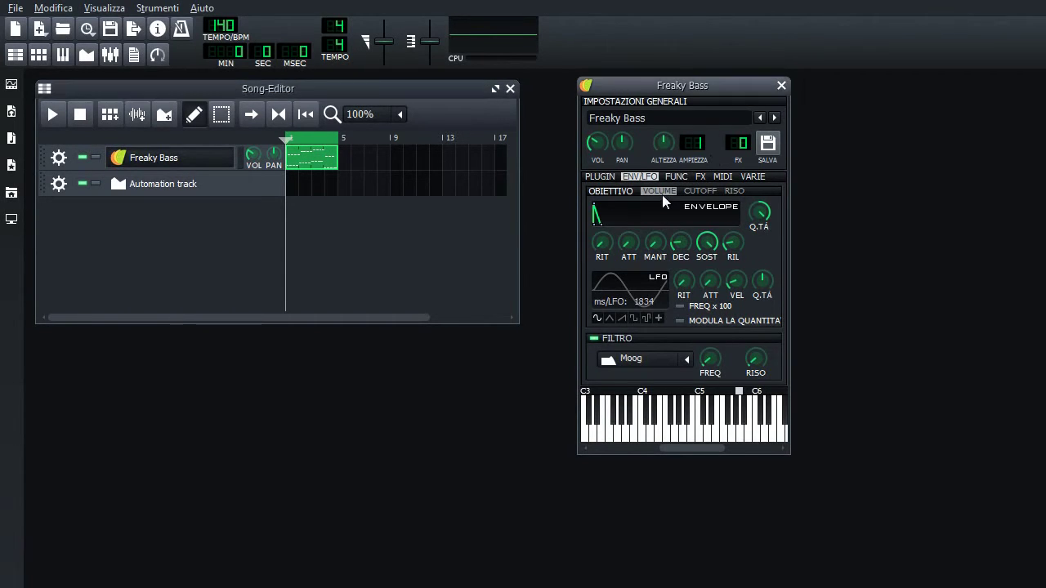
pyautogui.click(733, 242)
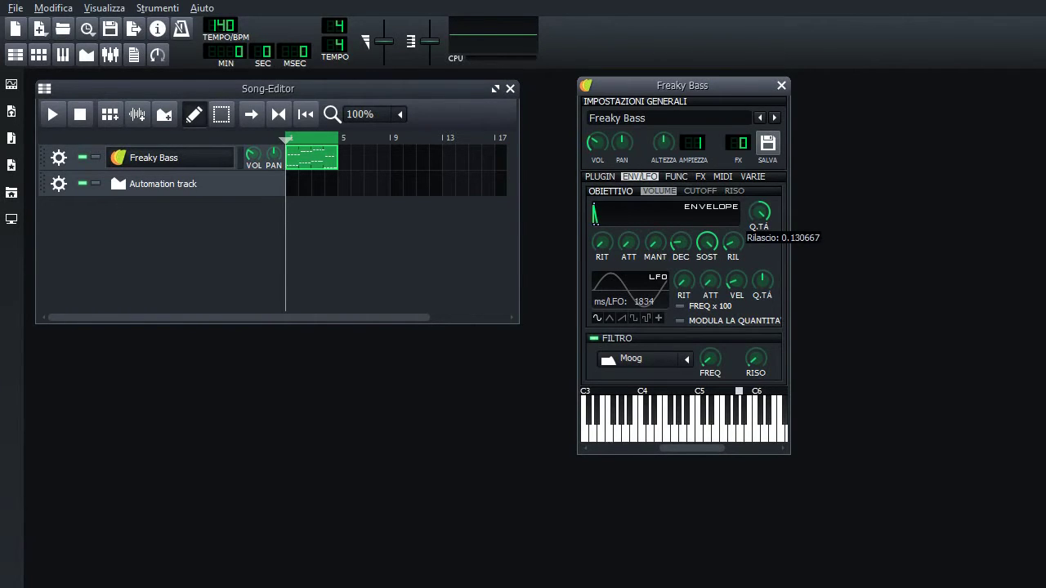
pyautogui.moveTo(733, 243); pyautogui.dragTo(740, 258)
pyautogui.click(67, 115)
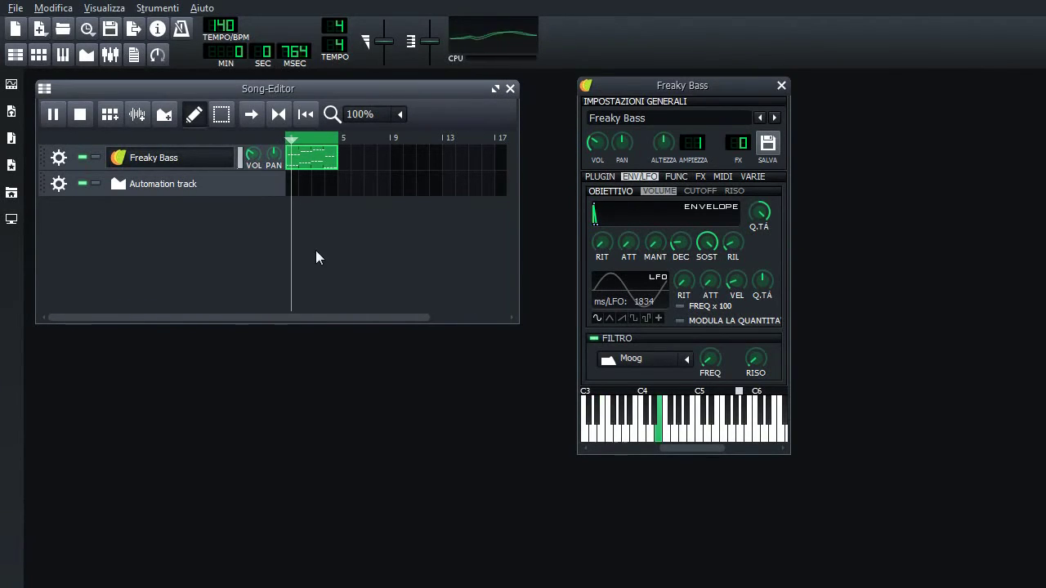
pyautogui.moveTo(733, 243); pyautogui.dragTo(741, 259)
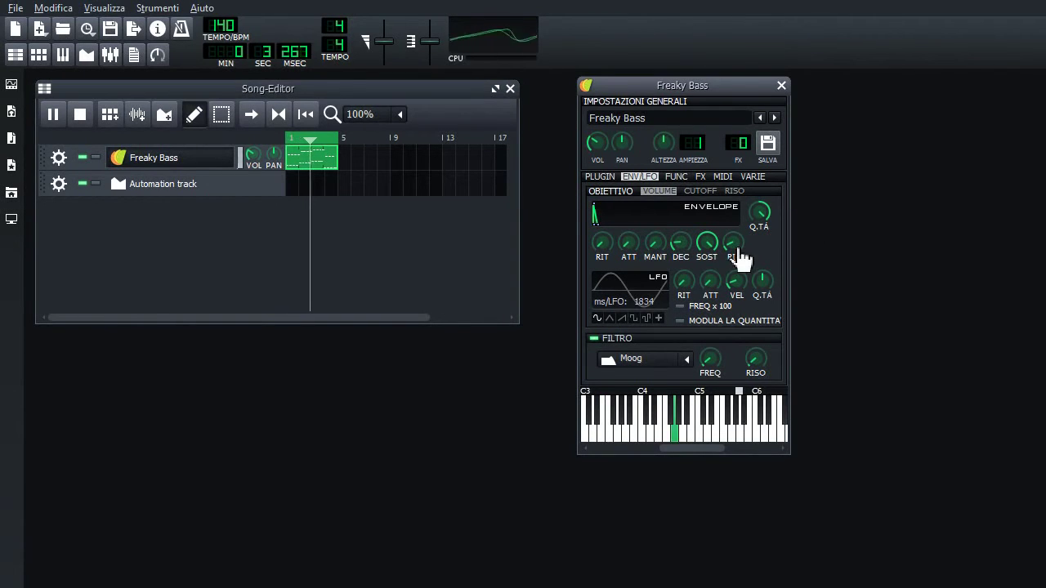
pyautogui.click(85, 120)
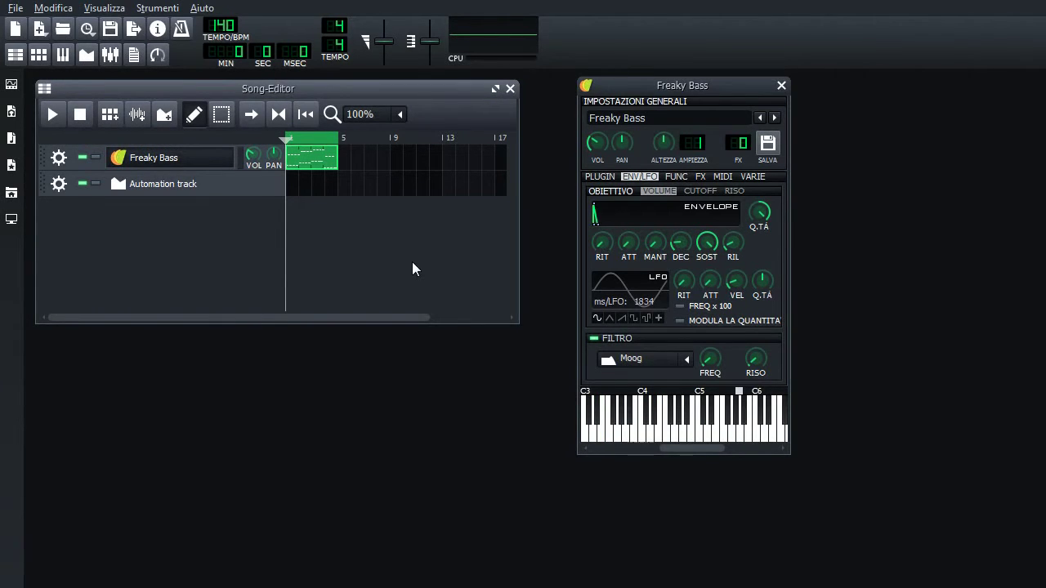
# Show the cutoff envelope settings and inspect the modulation amount and the filter's cutoff frequency.
pyautogui.click(699, 190)
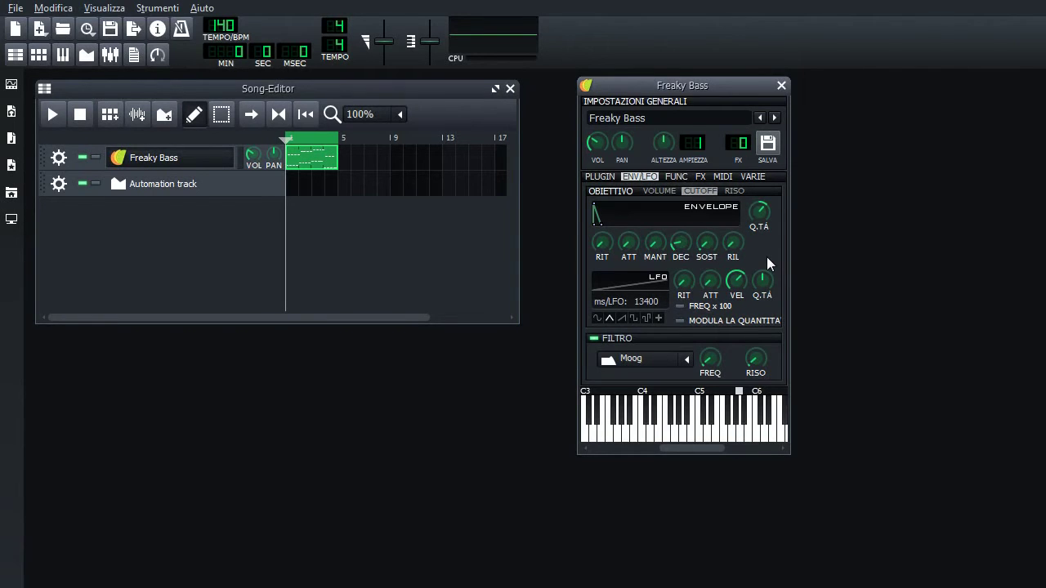
pyautogui.click(711, 253)
pyautogui.click(710, 359)
pyautogui.click(760, 211)
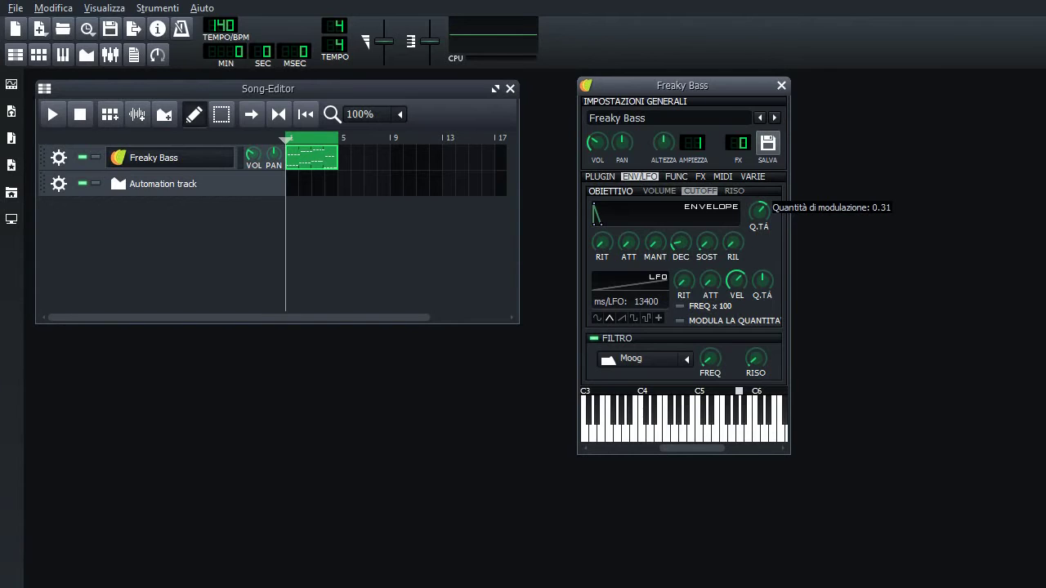
pyautogui.click(711, 360)
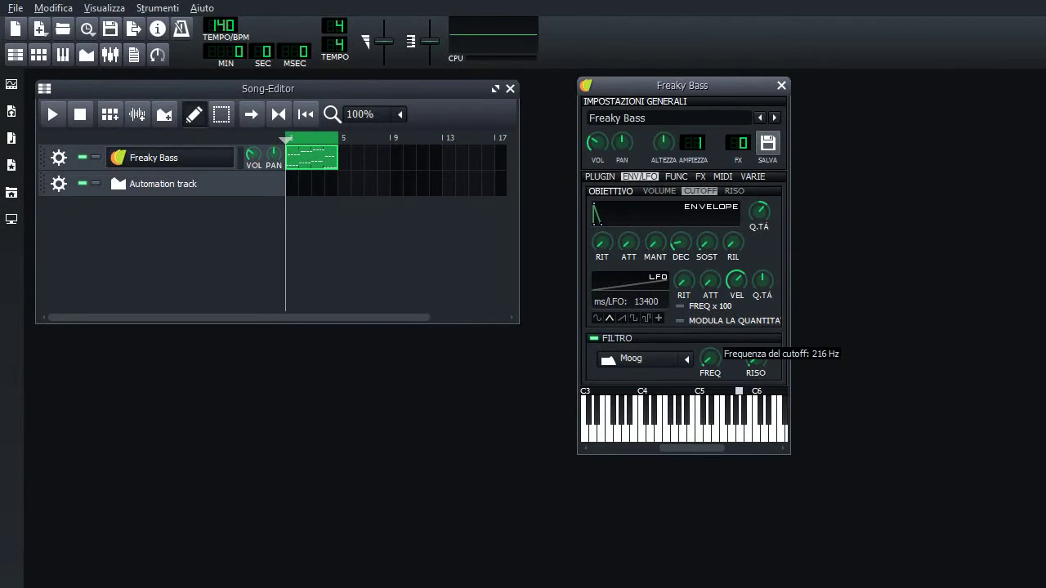
# Set the Moog filter's cutoff frequency to 5 Hz and audition the song.
pyautogui.doubleClick(711, 360)
pyautogui.write('5')
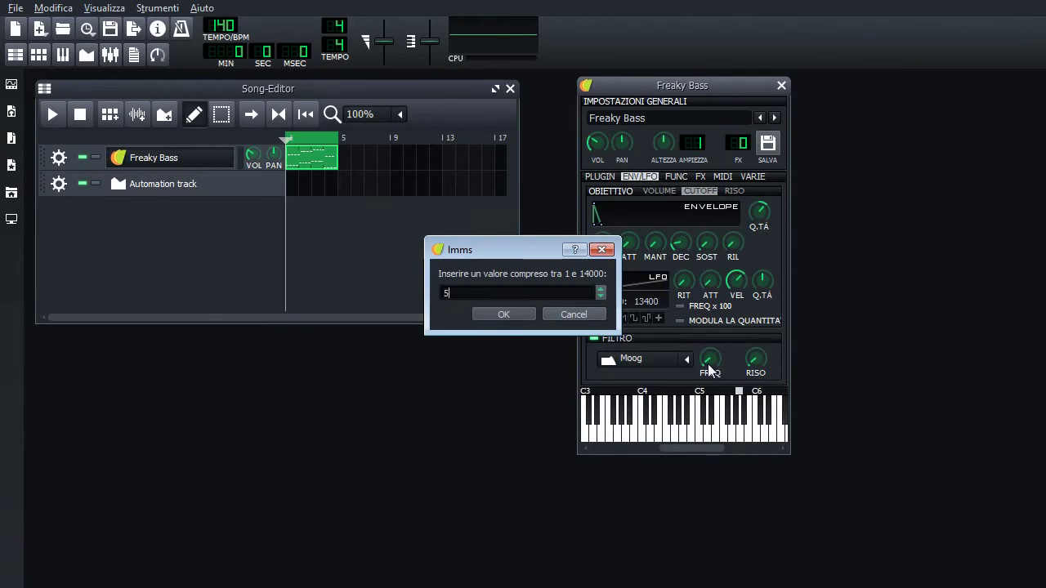
pyautogui.press('Return')
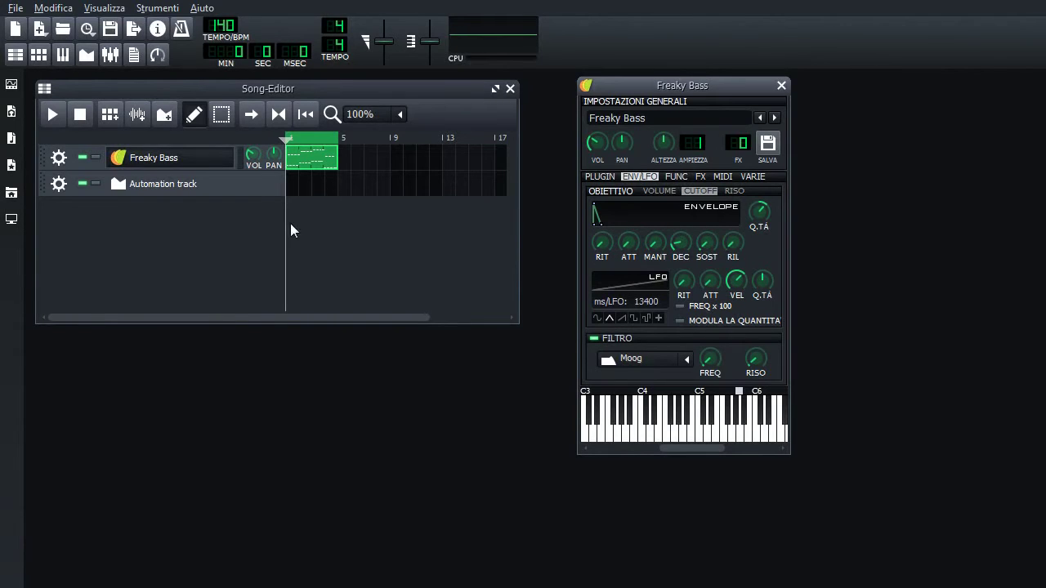
pyautogui.click(52, 115)
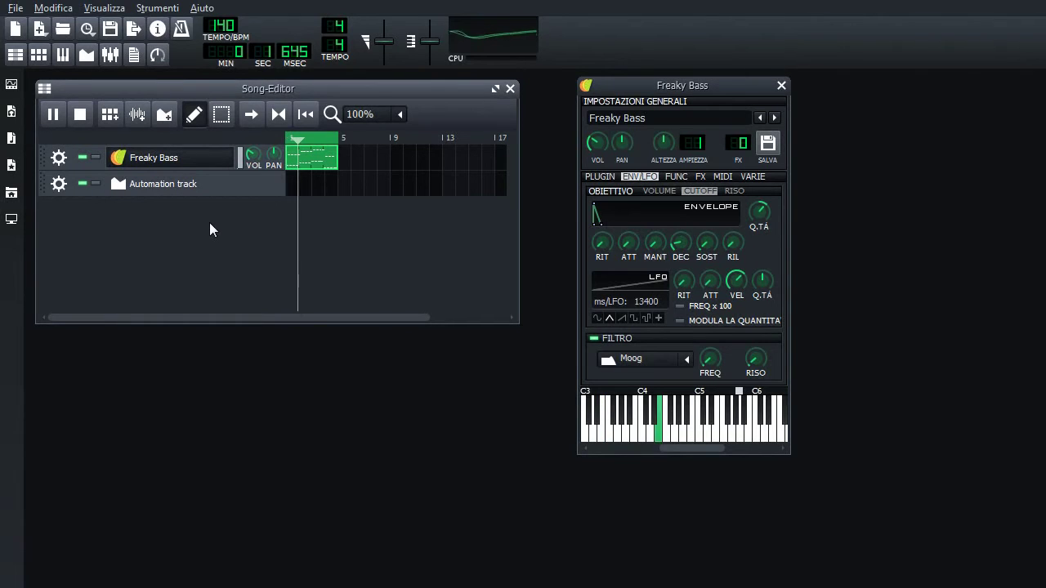
pyautogui.click(80, 117)
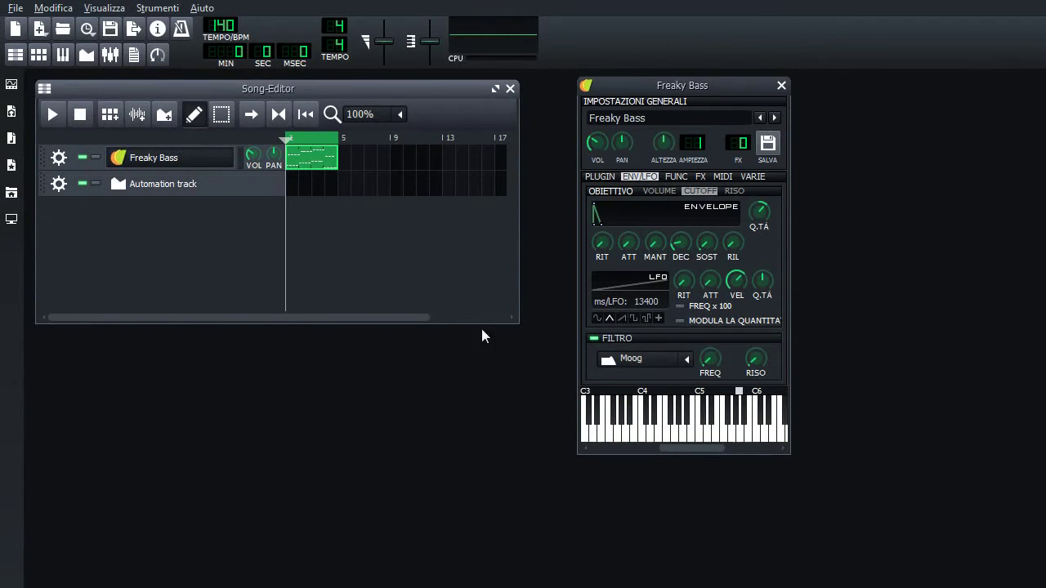
# Set the Moog filter's cutoff frequency to 70 Hz and audition the song.
pyautogui.doubleClick(712, 364)
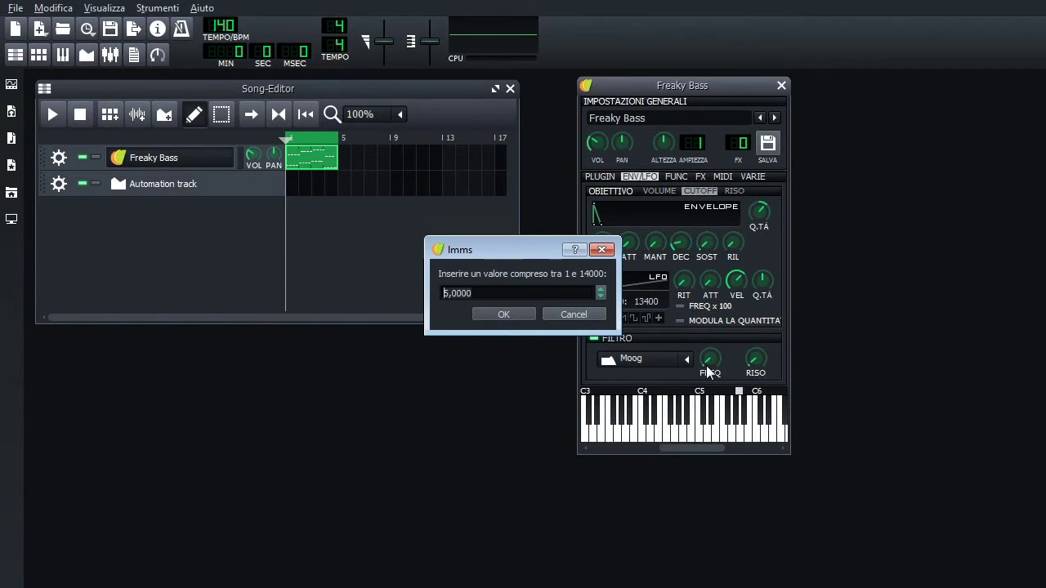
pyautogui.write('70')
pyautogui.press('Return')
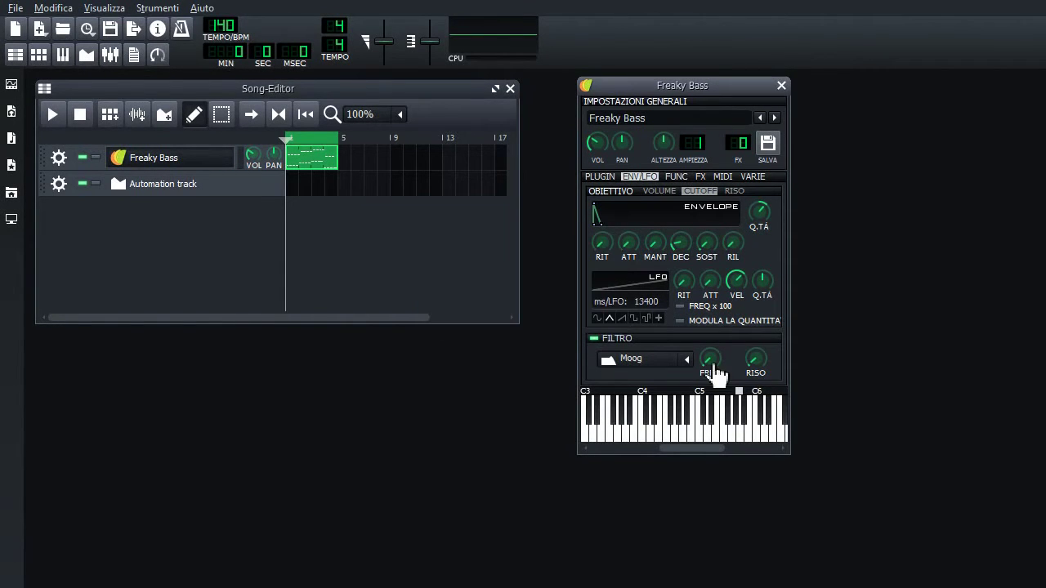
pyautogui.click(54, 114)
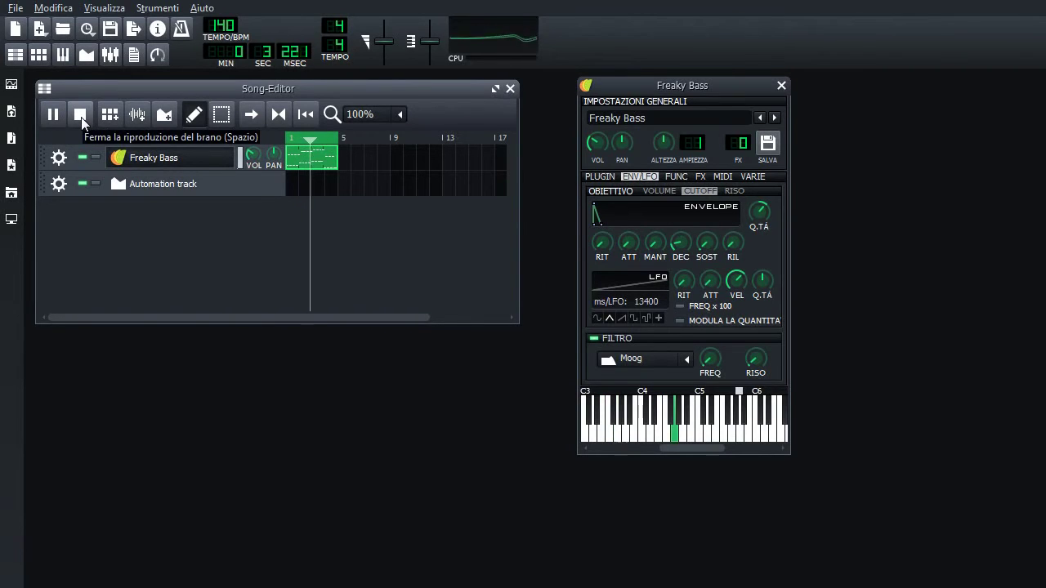
pyautogui.click(81, 117)
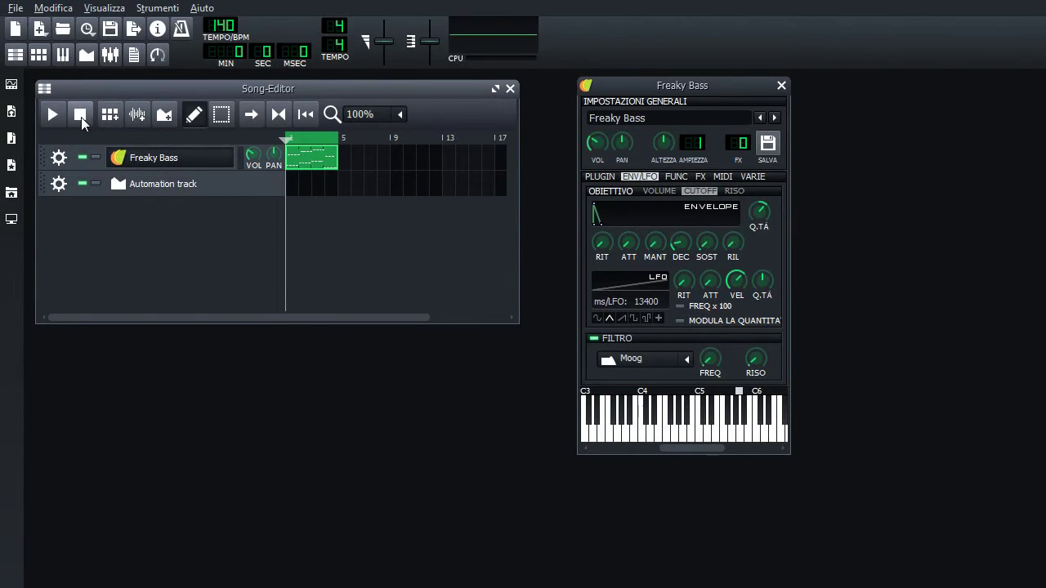
# Lower the cutoff envelope's modulation amount to a negative value and audition the song.
pyautogui.click(768, 219)
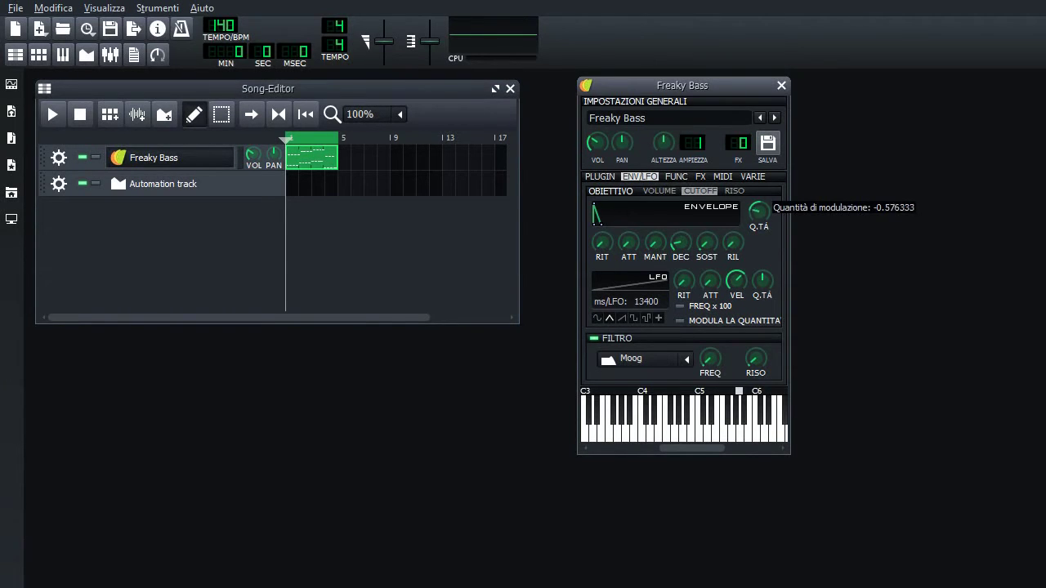
pyautogui.moveTo(761, 214); pyautogui.dragTo(761, 219)
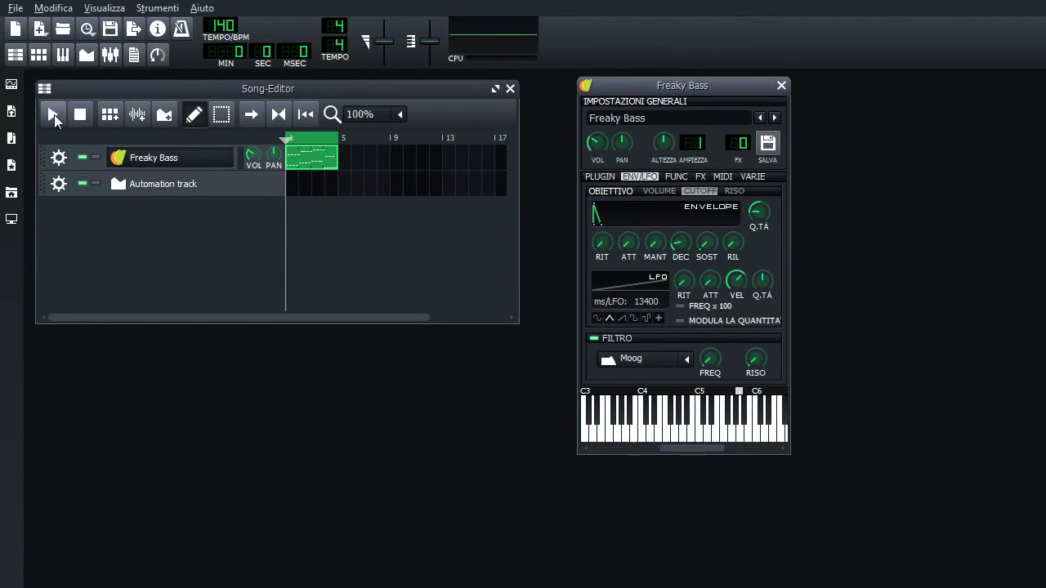
pyautogui.click(54, 119)
pyautogui.click(78, 116)
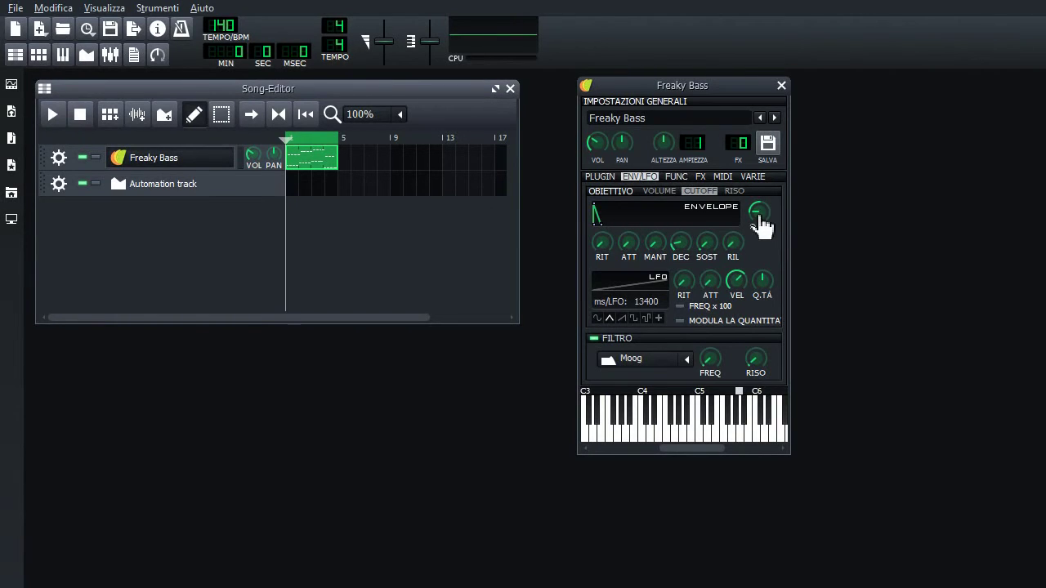
# Raise the cutoff envelope's modulation amount to about 0.83 and fine-tune it while the song plays.
pyautogui.moveTo(759, 219); pyautogui.dragTo(762, 217)
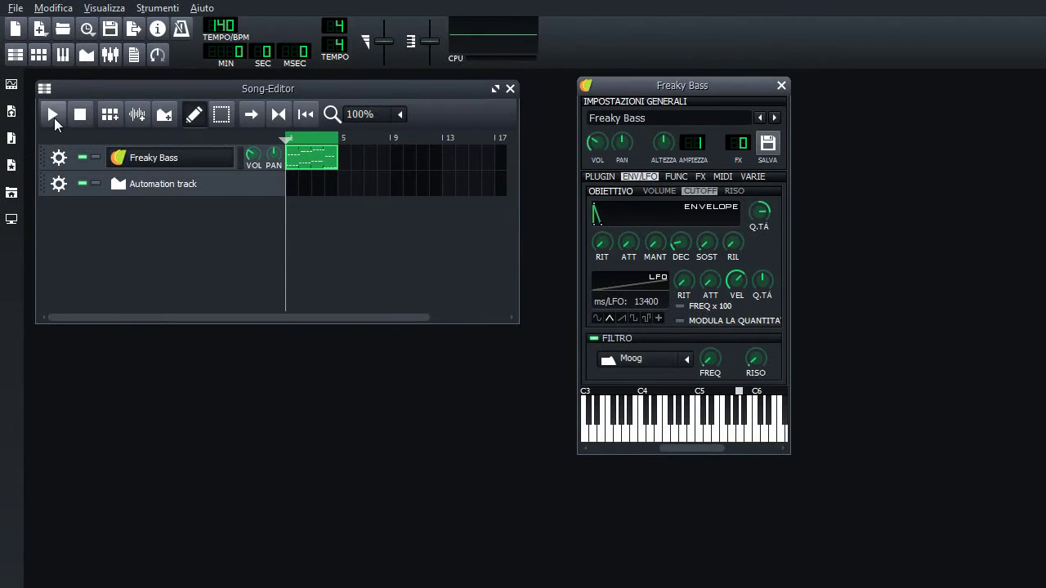
pyautogui.click(54, 116)
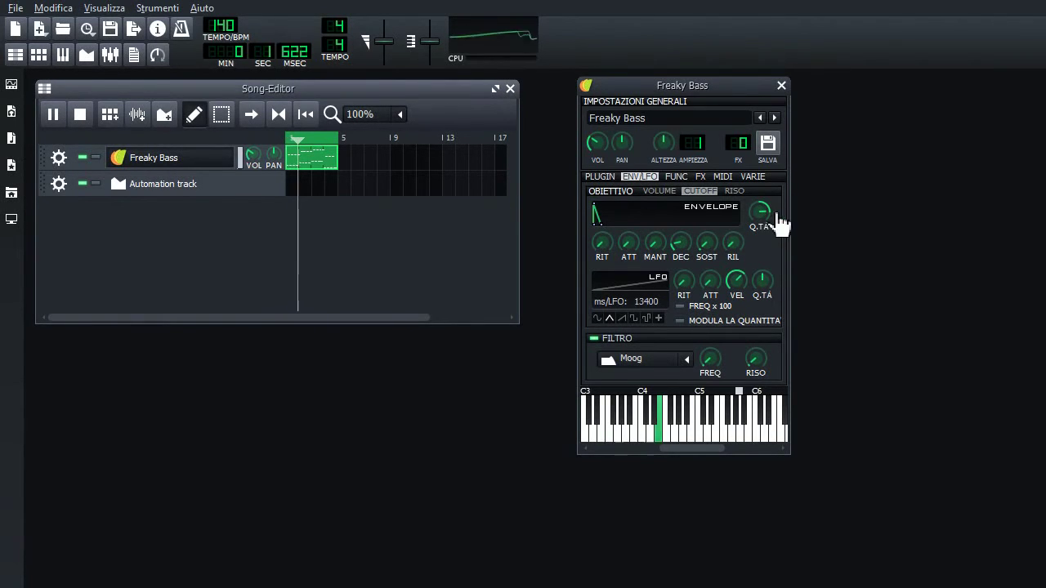
pyautogui.moveTo(778, 219); pyautogui.dragTo(778, 219)
# Adjust the Moog filter's resonance while the song plays, leaving it slightly raised, and stop playback.
pyautogui.click(773, 357)
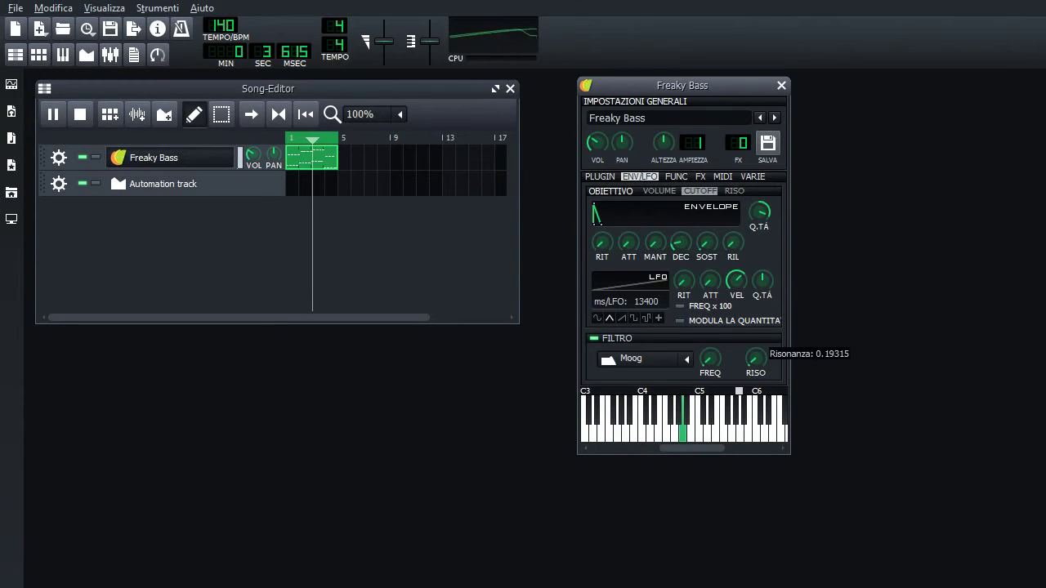
pyautogui.moveTo(773, 357); pyautogui.dragTo(773, 316)
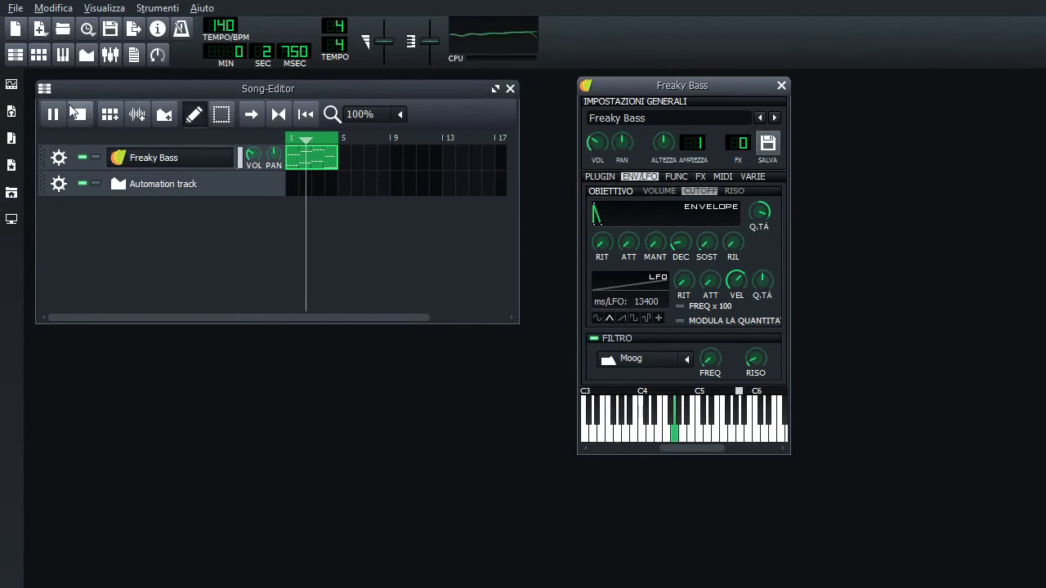
pyautogui.moveTo(710, 360); pyautogui.dragTo(757, 373)
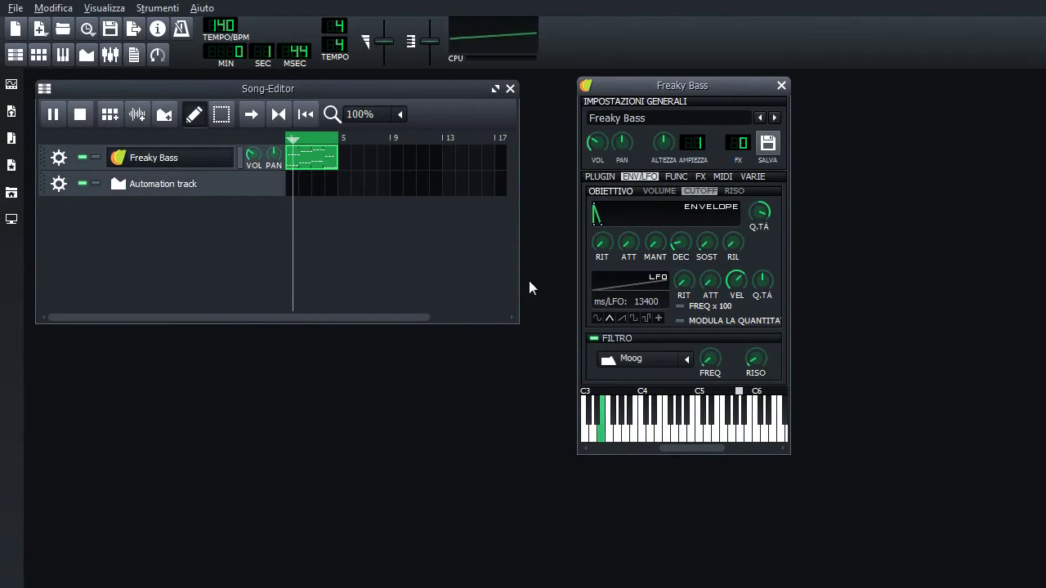
pyautogui.click(85, 115)
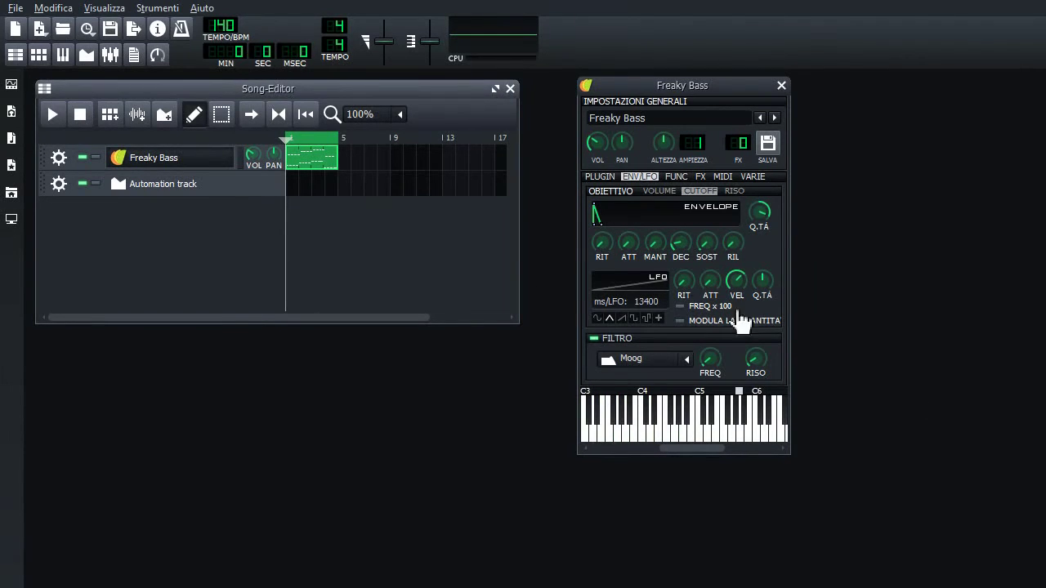
# Vary the cutoff envelope's decay while the song plays, settle on a shorter decay and stop playback.
pyautogui.click(681, 255)
pyautogui.moveTo(682, 257); pyautogui.dragTo(682, 256)
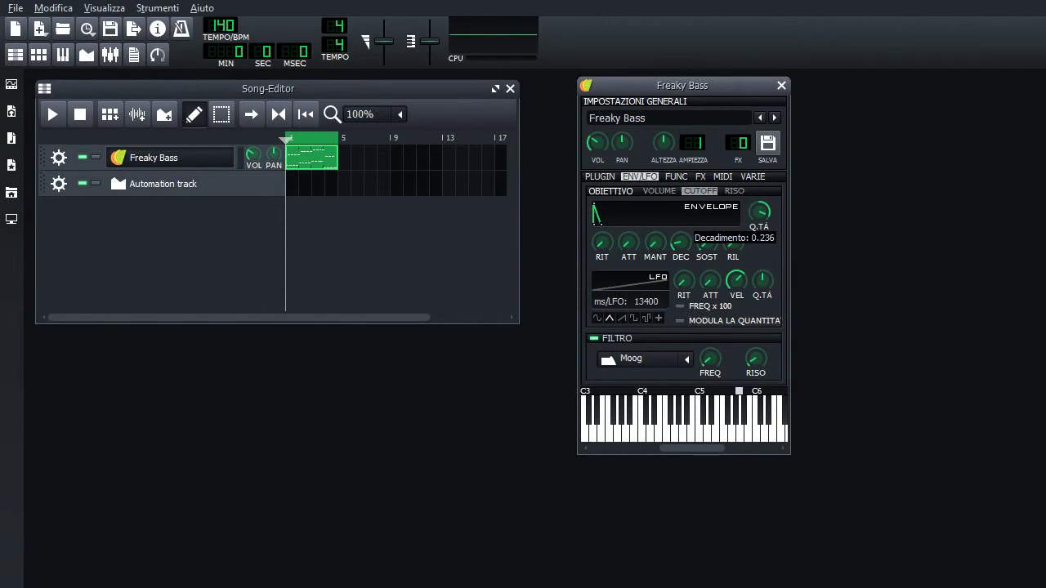
pyautogui.moveTo(681, 242); pyautogui.dragTo(683, 253)
pyautogui.click(52, 114)
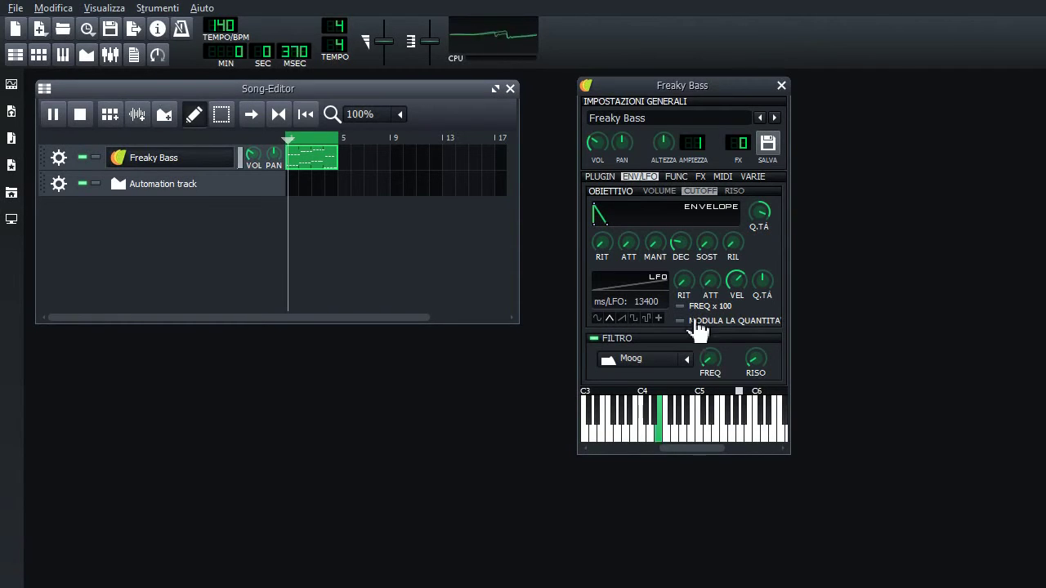
pyautogui.moveTo(691, 256)
pyautogui.mouseDown()
pyautogui.moveTo(691, 273)
pyautogui.moveTo(690, 234)
pyautogui.moveTo(693, 255)
pyautogui.mouseUp()
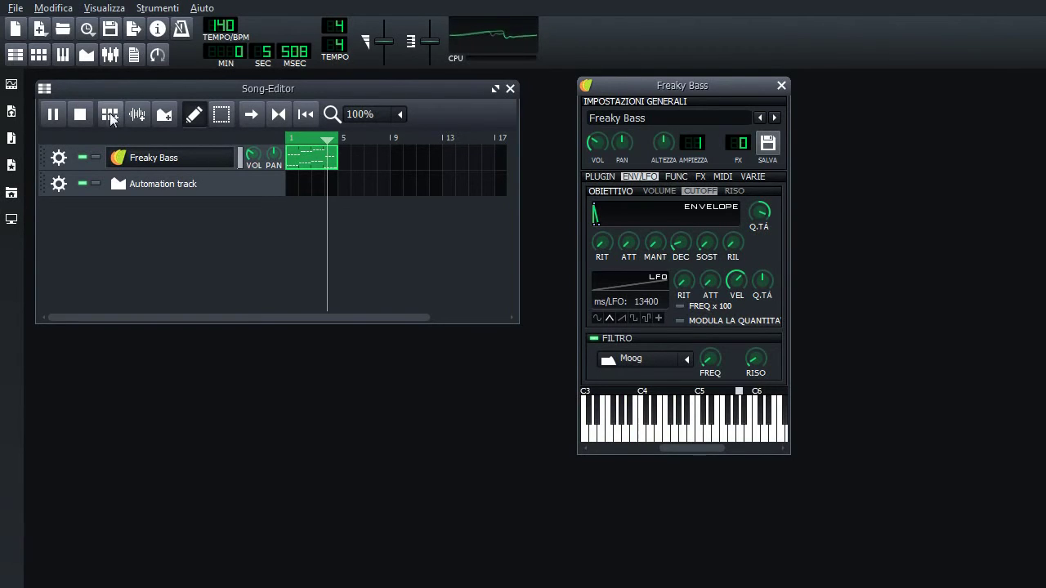
pyautogui.click(346, 212)
pyautogui.press('space')
# Inspect the cutoff envelope's sustain and modulation amount together with the filter's cutoff frequency.
pyautogui.click(725, 260)
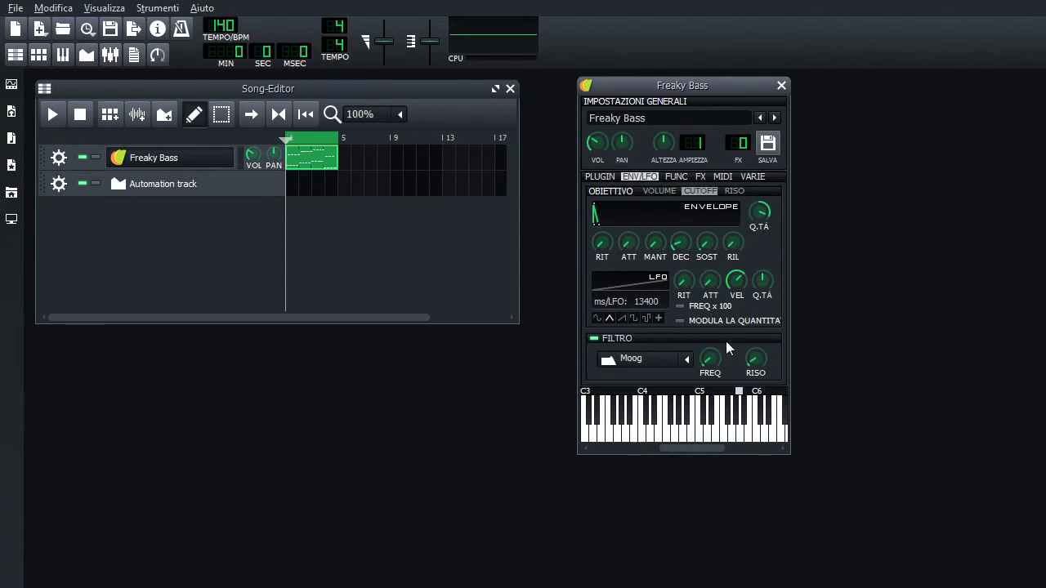
pyautogui.click(707, 242)
pyautogui.click(710, 359)
pyautogui.click(712, 362)
pyautogui.click(773, 215)
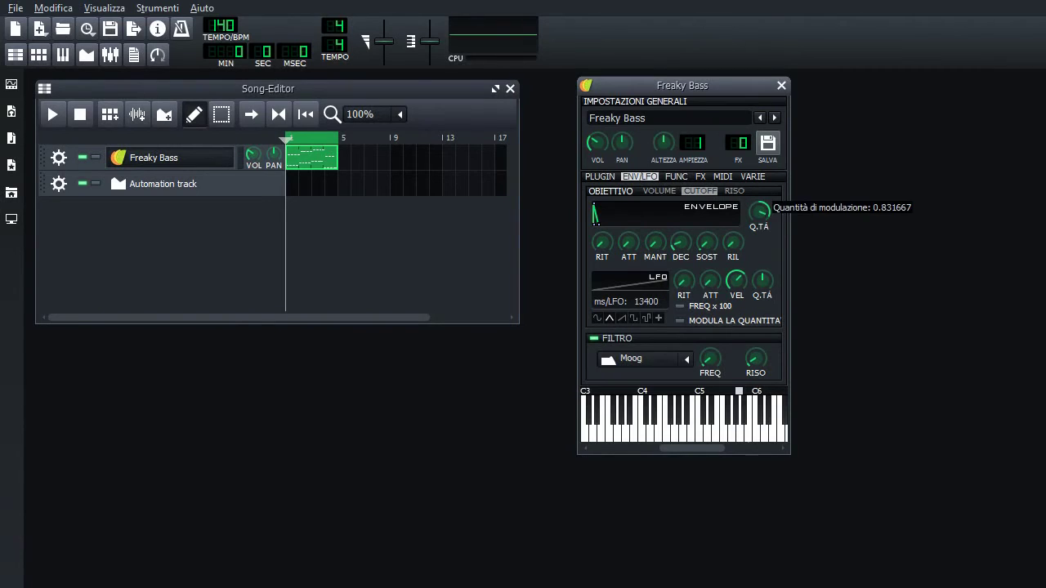
# Raise the cutoff envelope's sustain to around the middle of its range, audition the song and reduce the sustain during playback.
pyautogui.click(708, 243)
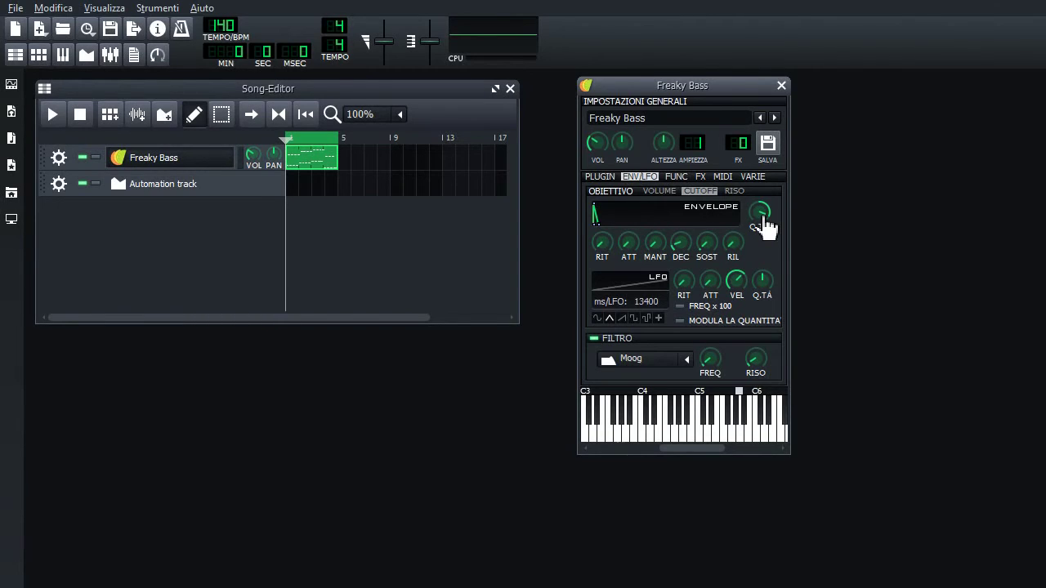
pyautogui.click(709, 245)
pyautogui.moveTo(709, 245); pyautogui.dragTo(753, 301)
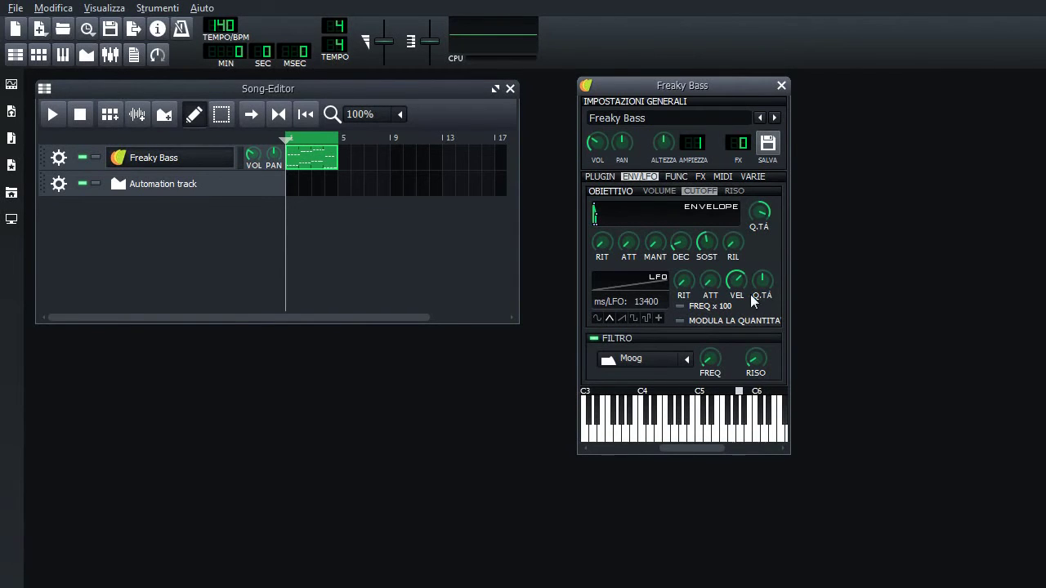
pyautogui.click(52, 114)
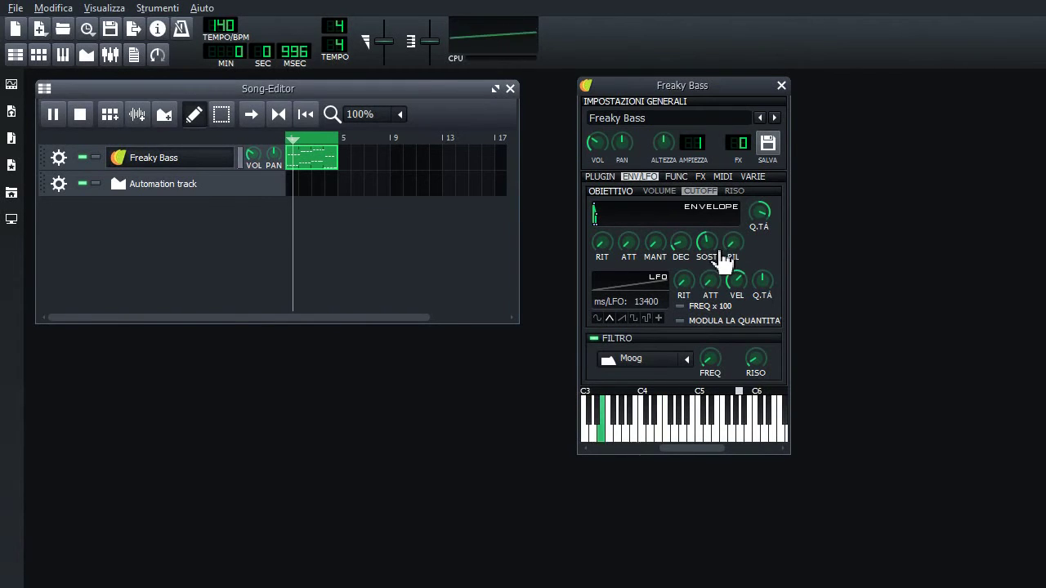
pyautogui.moveTo(708, 245); pyautogui.dragTo(708, 278)
pyautogui.click(80, 114)
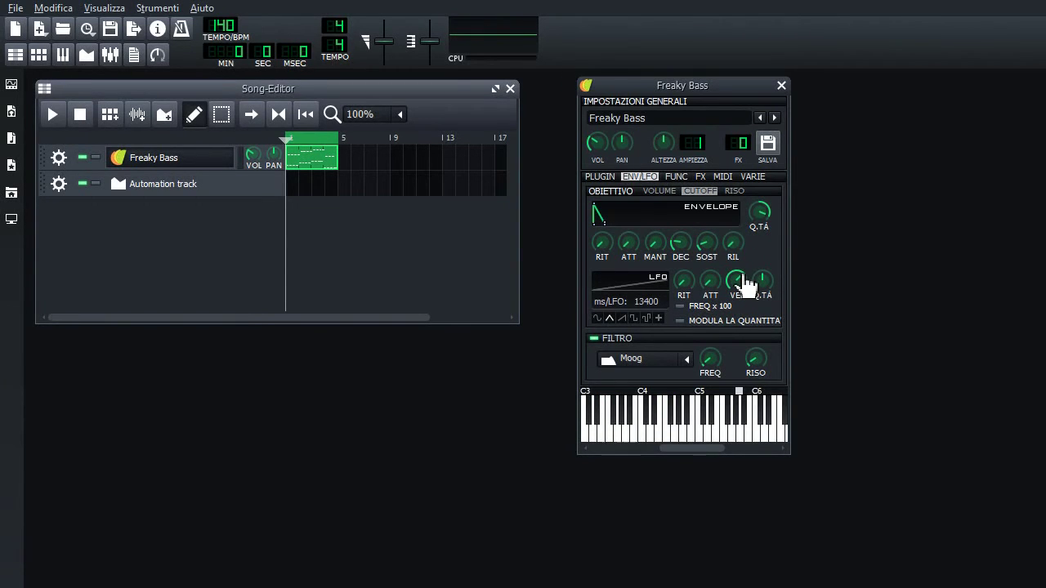
# Try the cutoff envelope's sustain at about 0.77 and about 0.23, and readjust it to a low level.
pyautogui.click(707, 244)
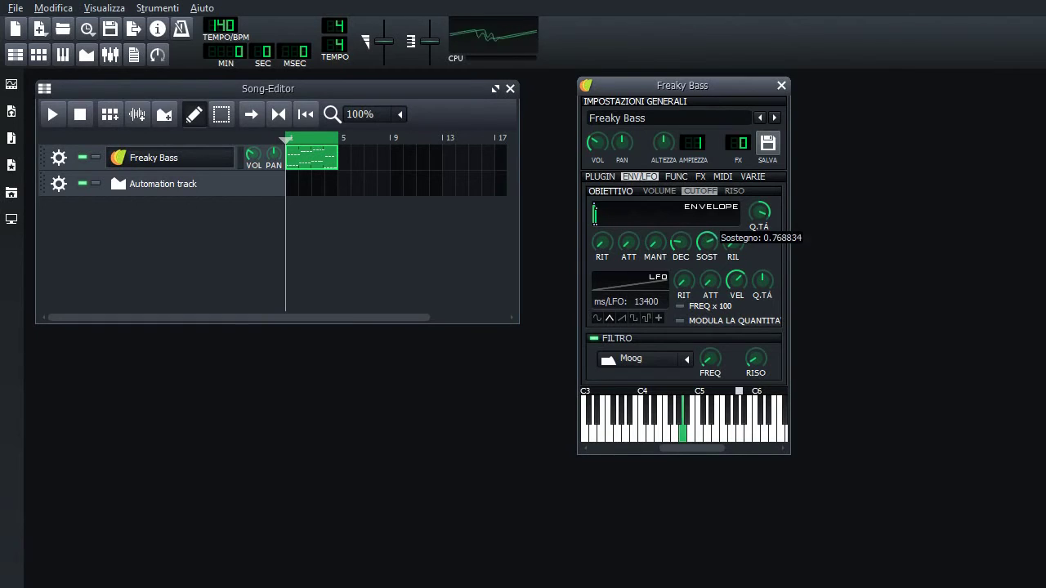
pyautogui.moveTo(708, 244)
pyautogui.mouseDown()
pyautogui.moveTo(723, 255)
pyautogui.moveTo(723, 243)
pyautogui.moveTo(723, 254)
pyautogui.mouseUp()
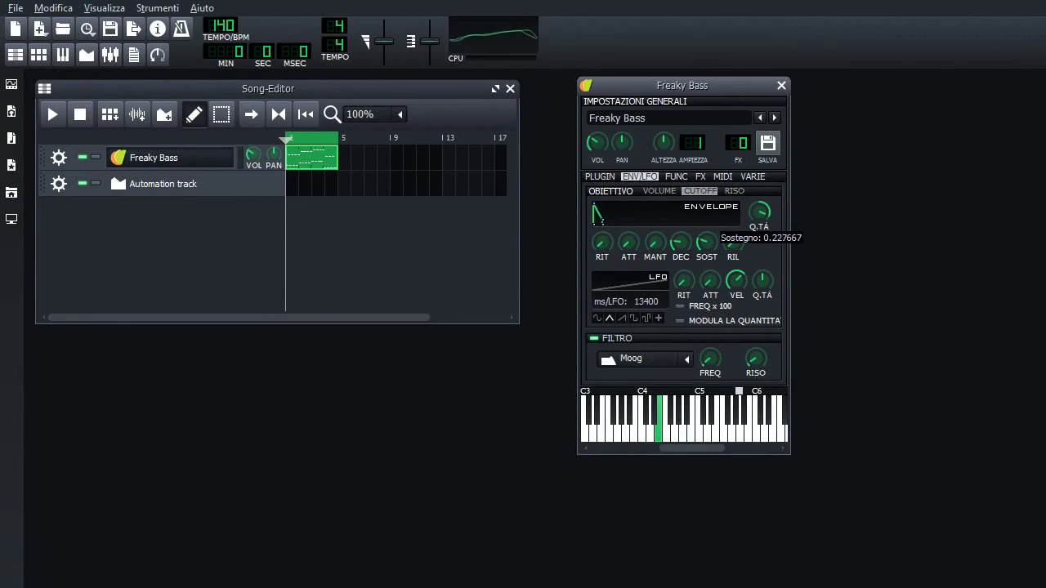
pyautogui.moveTo(723, 254); pyautogui.dragTo(722, 255)
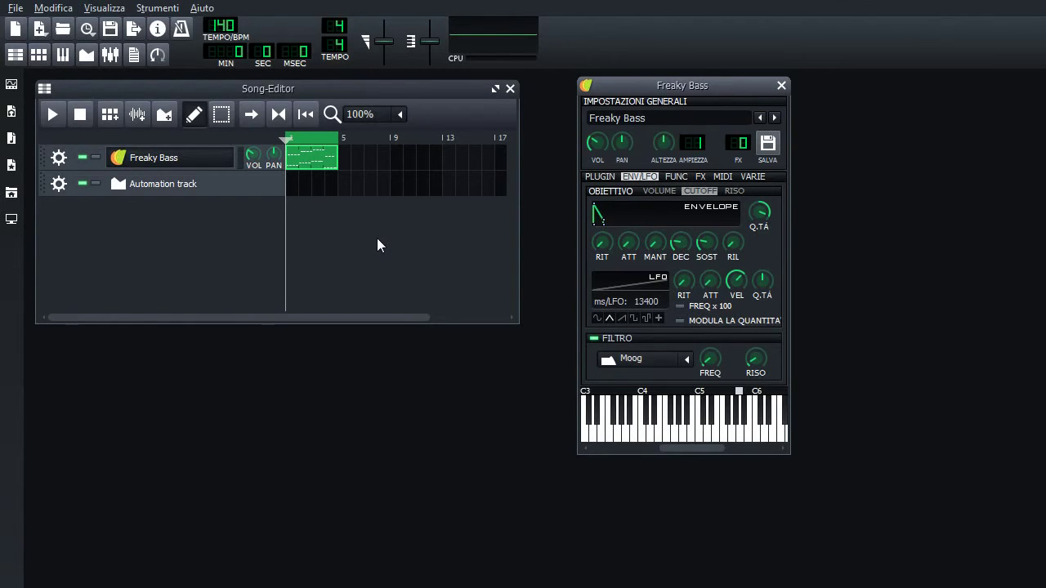
pyautogui.moveTo(708, 246); pyautogui.dragTo(708, 204)
pyautogui.moveTo(714, 258); pyautogui.dragTo(715, 260)
# Bring the cutoff envelope's sustain down to minimum and raise the filter's cutoff frequency while the song plays.
pyautogui.click(62, 116)
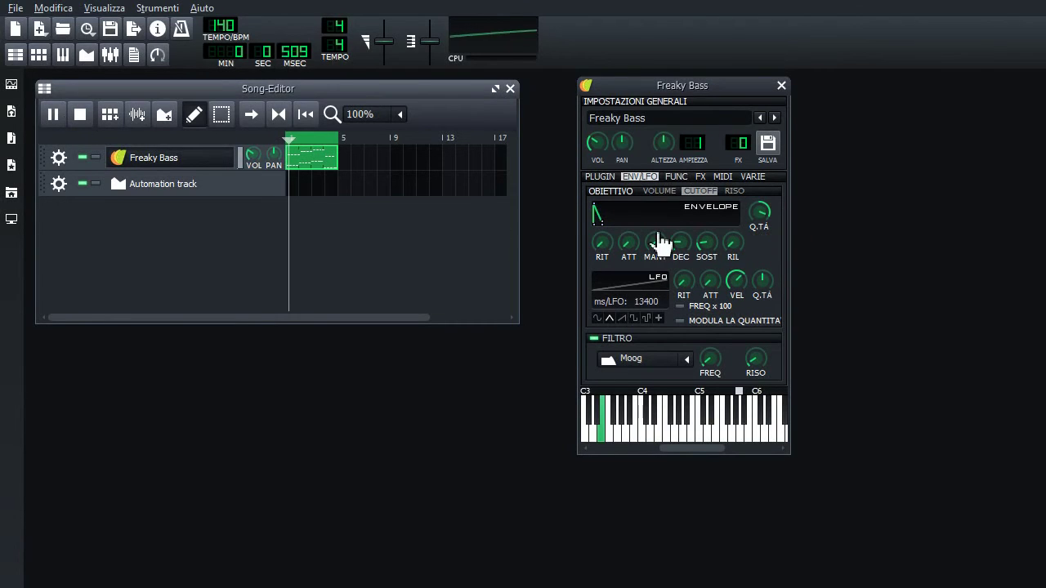
pyautogui.click(730, 243)
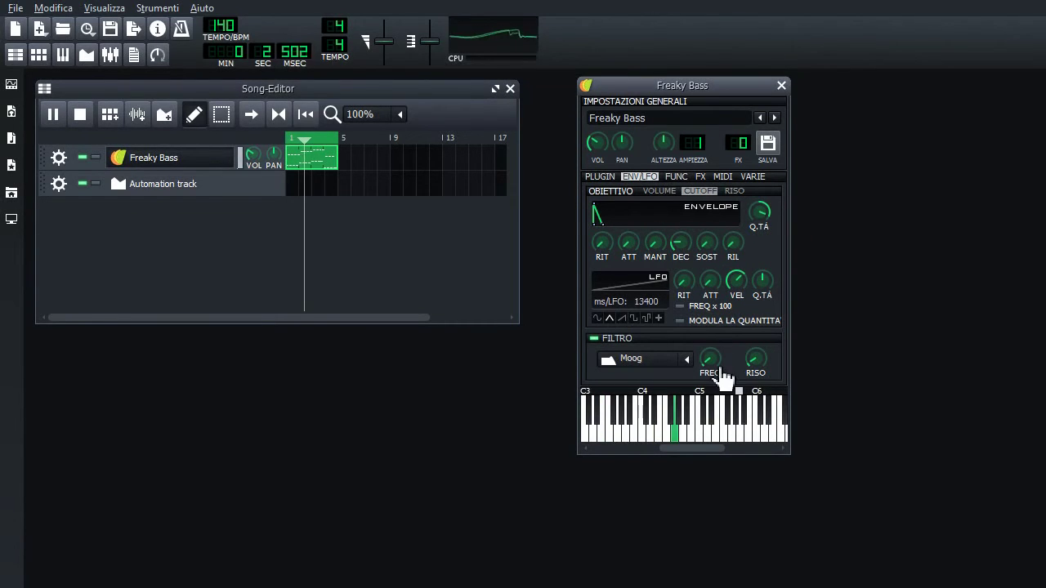
pyautogui.moveTo(714, 368); pyautogui.dragTo(756, 355)
pyautogui.click(80, 114)
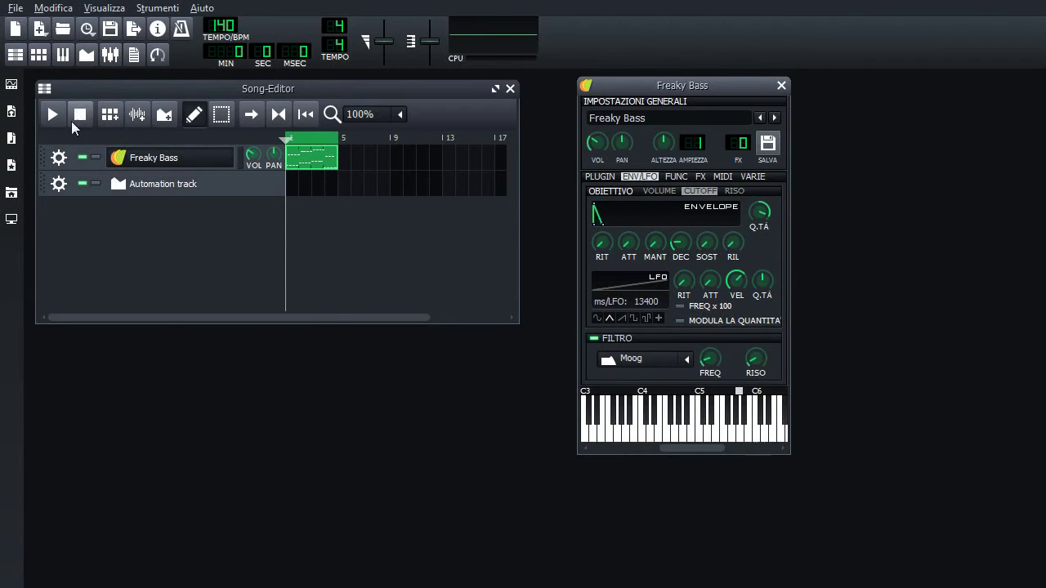
# Play the song and fine-tune the filter's resonance and the cutoff envelope's modulation amount.
pyautogui.click(52, 114)
pyautogui.moveTo(758, 373); pyautogui.dragTo(756, 364)
pyautogui.click(760, 211)
pyautogui.click(760, 211)
pyautogui.moveTo(760, 211); pyautogui.dragTo(760, 211)
# Shorten the cutoff envelope's decay, rebalance it with the modulation amount and filter resonance during playback, and stop the song.
pyautogui.moveTo(706, 242); pyautogui.dragTo(680, 242)
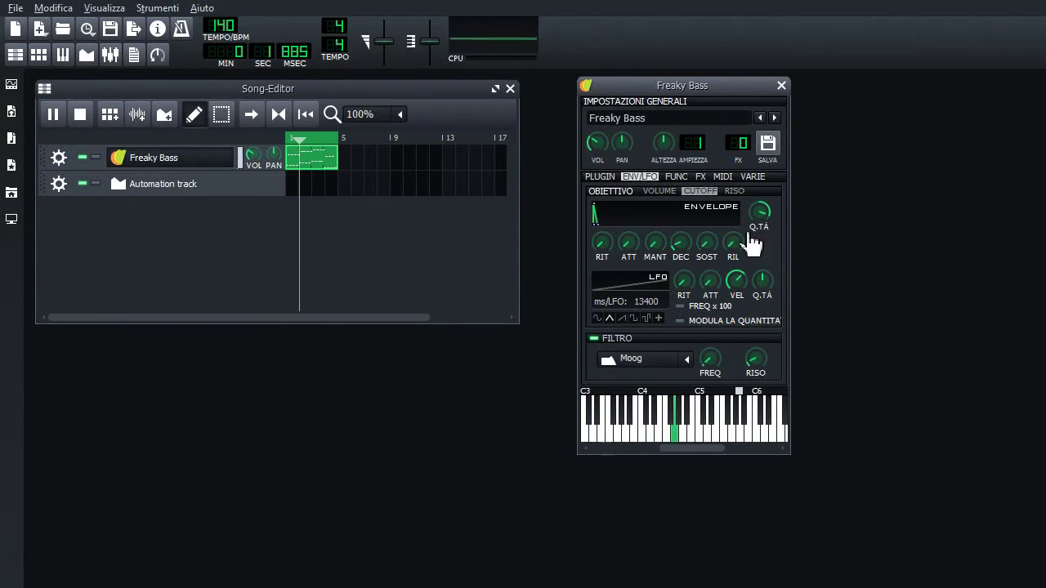
pyautogui.moveTo(760, 210); pyautogui.dragTo(760, 210)
pyautogui.moveTo(770, 364); pyautogui.dragTo(770, 364)
pyautogui.moveTo(759, 211); pyautogui.dragTo(759, 211)
pyautogui.moveTo(687, 244); pyautogui.dragTo(687, 244)
pyautogui.click(55, 114)
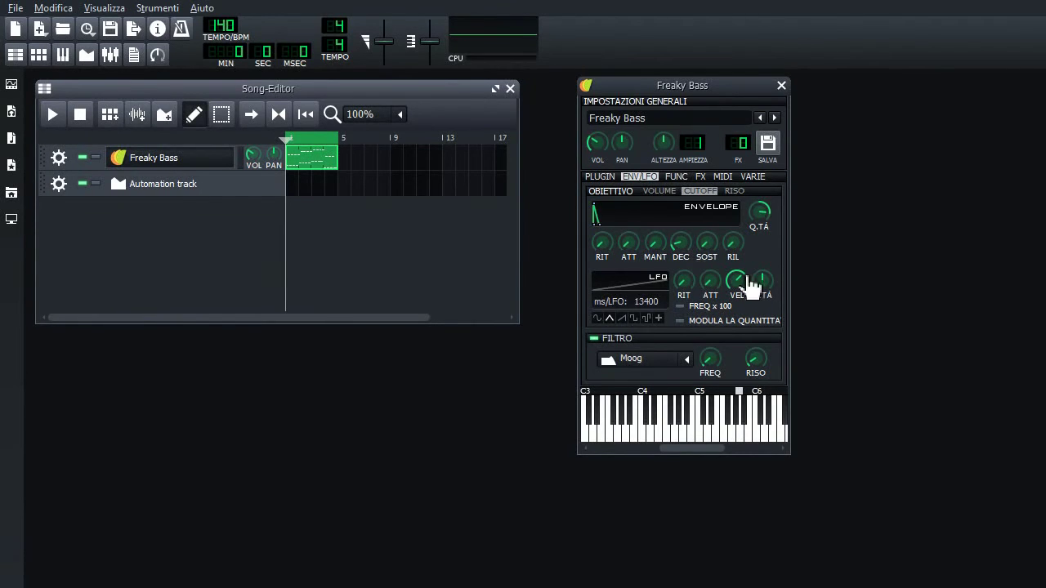
# Raise the cutoff LFO's modulation amount well above zero and audition the song.
pyautogui.moveTo(772, 300); pyautogui.dragTo(772, 300)
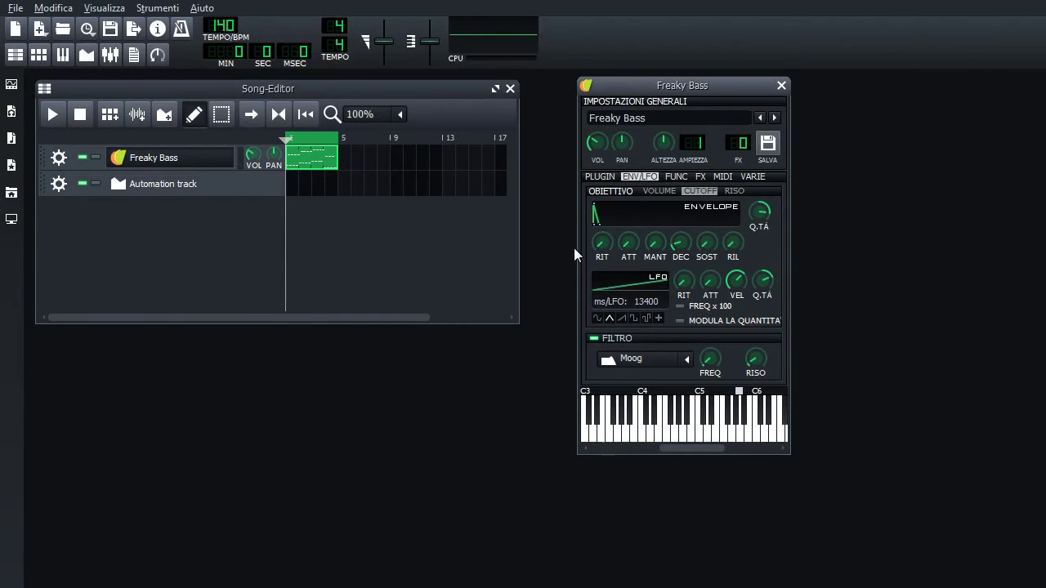
pyautogui.click(45, 112)
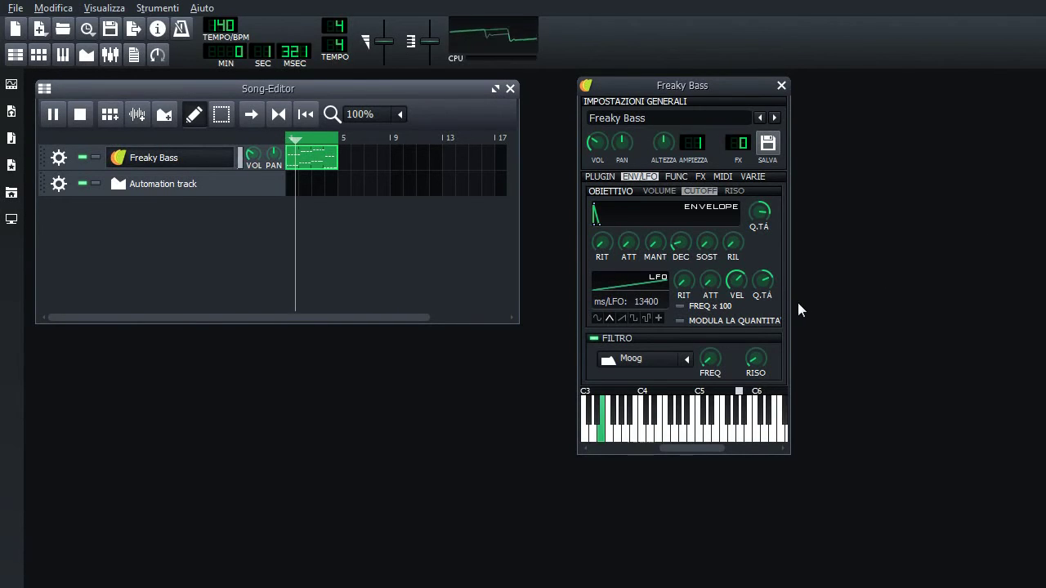
pyautogui.click(80, 117)
# Sync the cutoff LFO's speed to eight beats (Otto battiti) and audition the song.
pyautogui.rightClick(738, 288)
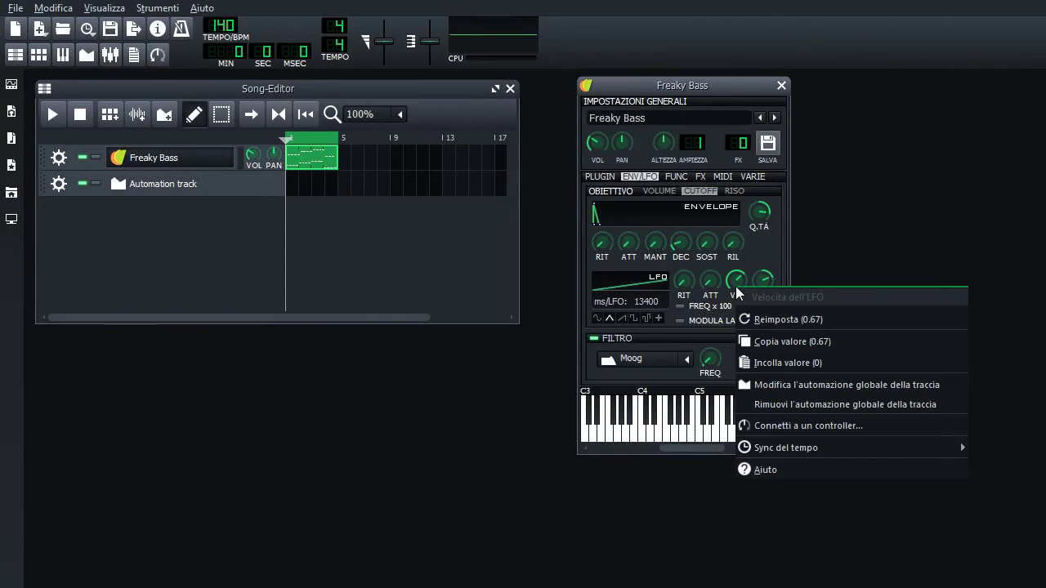
pyautogui.moveTo(863, 448)
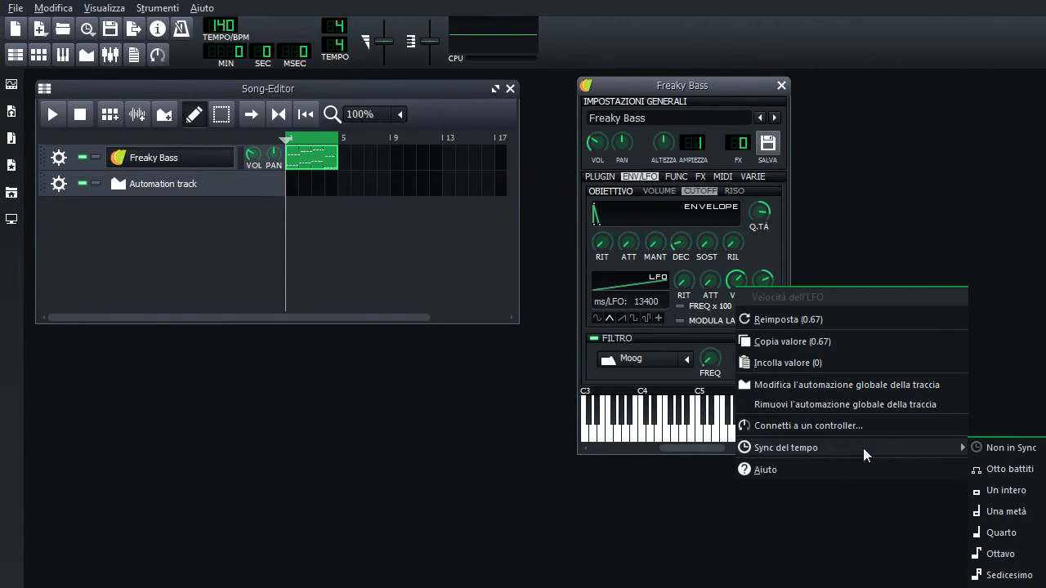
pyautogui.click(1035, 476)
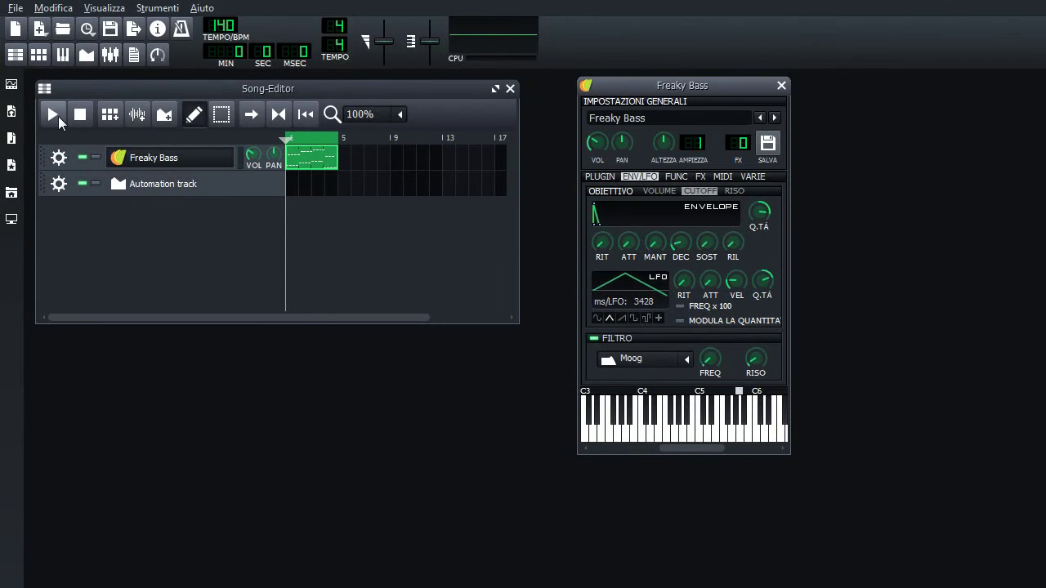
pyautogui.click(54, 115)
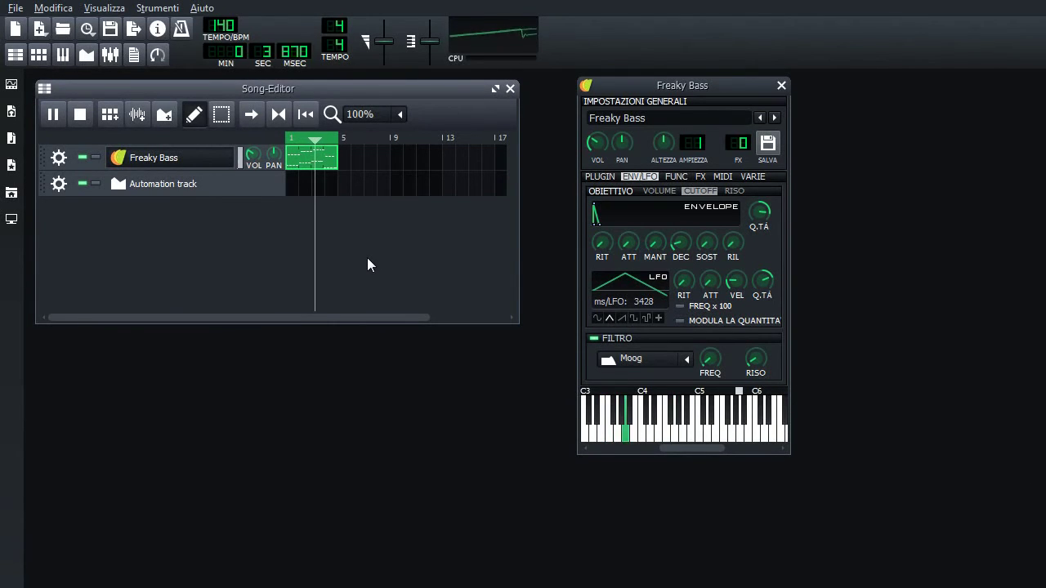
pyautogui.click(71, 115)
# Sync the cutoff LFO's speed to a custom tempo meter with numerator 4 and denominator 1.
pyautogui.rightClick(751, 290)
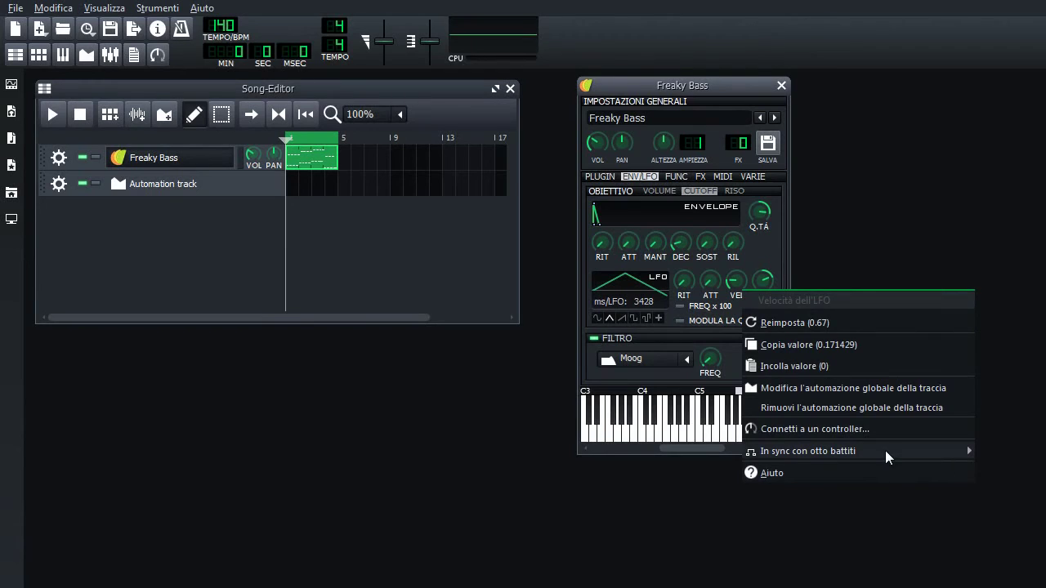
pyautogui.moveTo(941, 455)
pyautogui.click(1007, 534)
pyautogui.moveTo(850, 81); pyautogui.dragTo(404, 355)
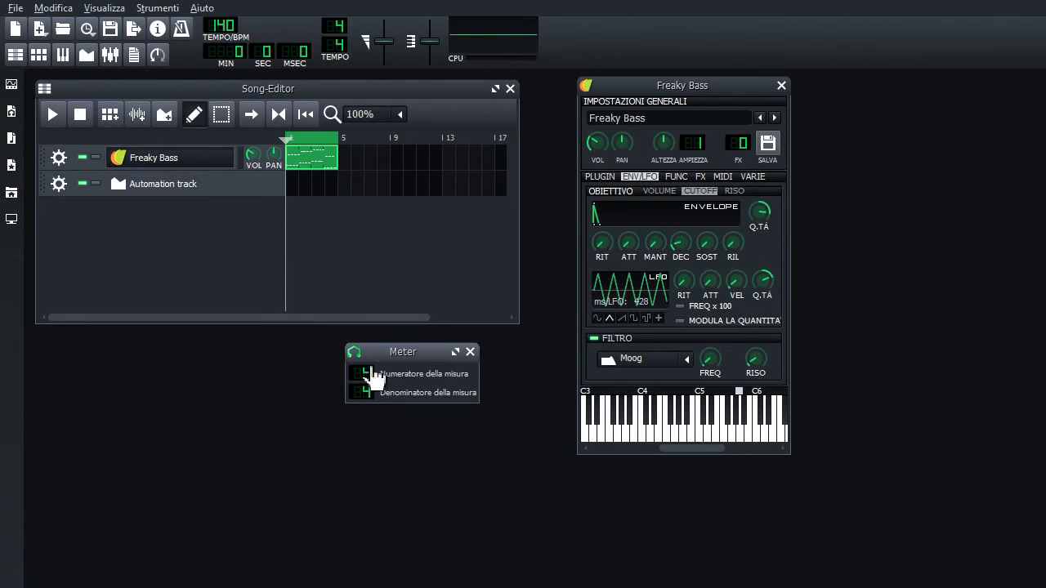
pyautogui.scroll(-3, 368, 392)
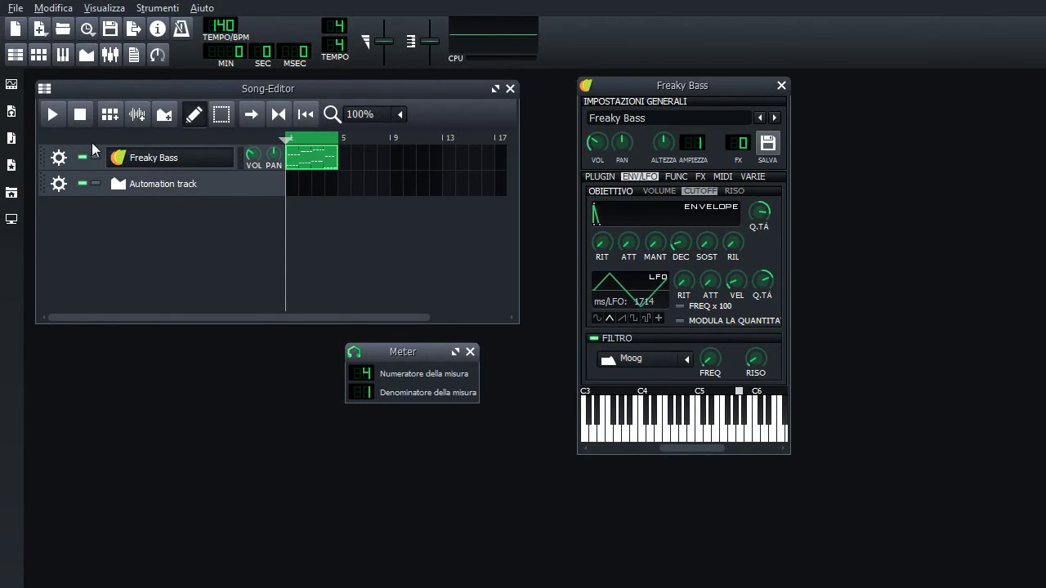
# Raise the cutoff LFO speed meter's numerator to 32, auditioning the song before and after the change.
pyautogui.click(48, 116)
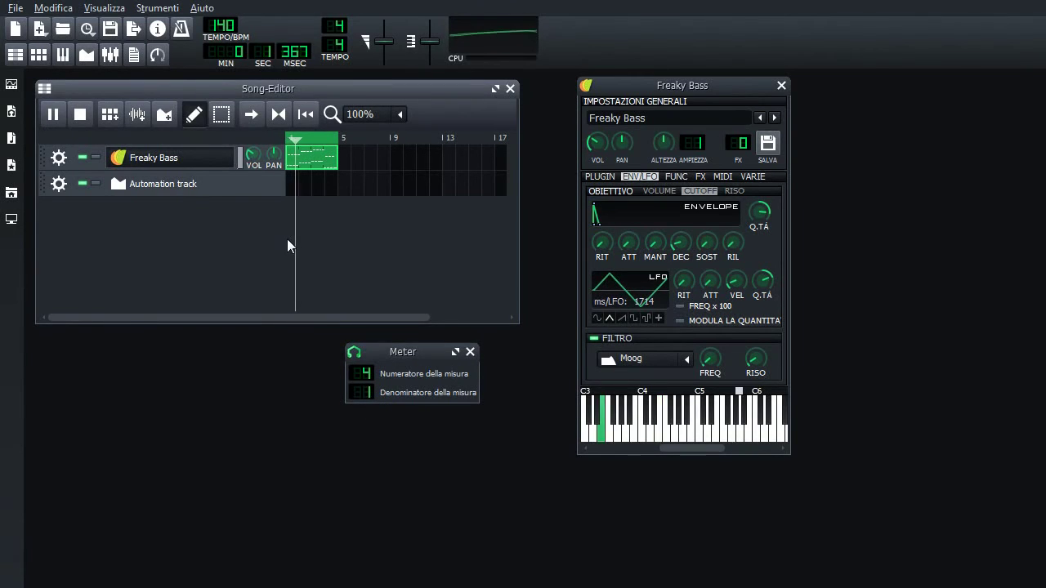
pyautogui.click(75, 115)
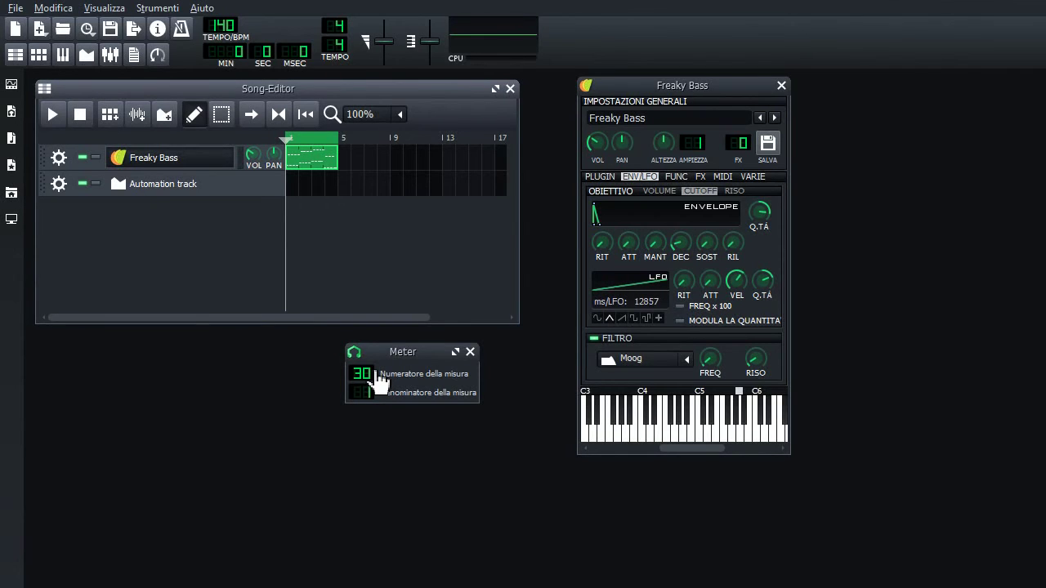
pyautogui.click(55, 110)
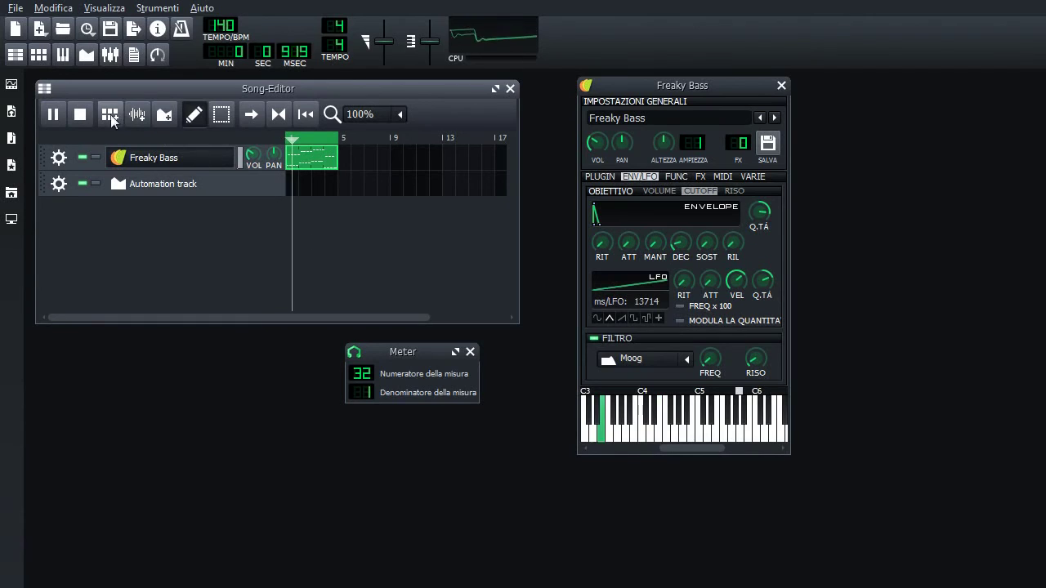
pyautogui.click(85, 114)
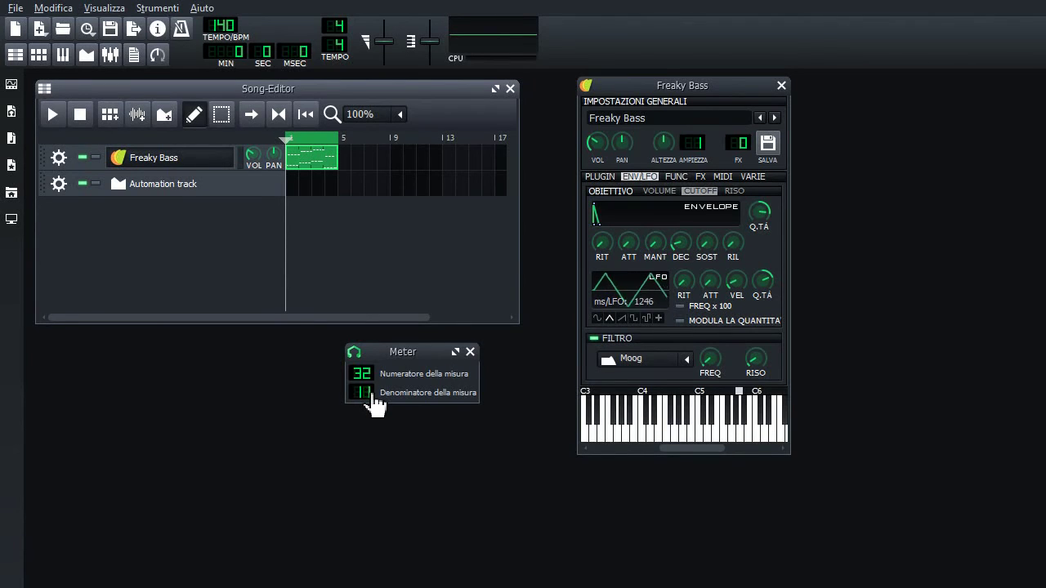
# Set the cutoff LFO speed meter's denominator to 32 and its numerator to 2.
pyautogui.scroll(20, 375, 406)
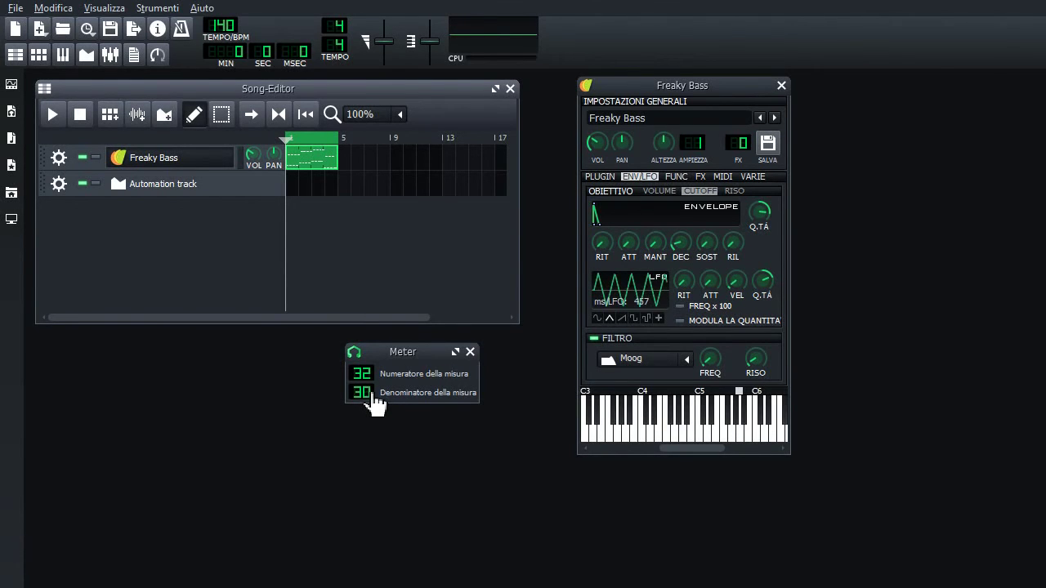
pyautogui.scroll(2, 375, 406)
pyautogui.scroll(-16, 374, 379)
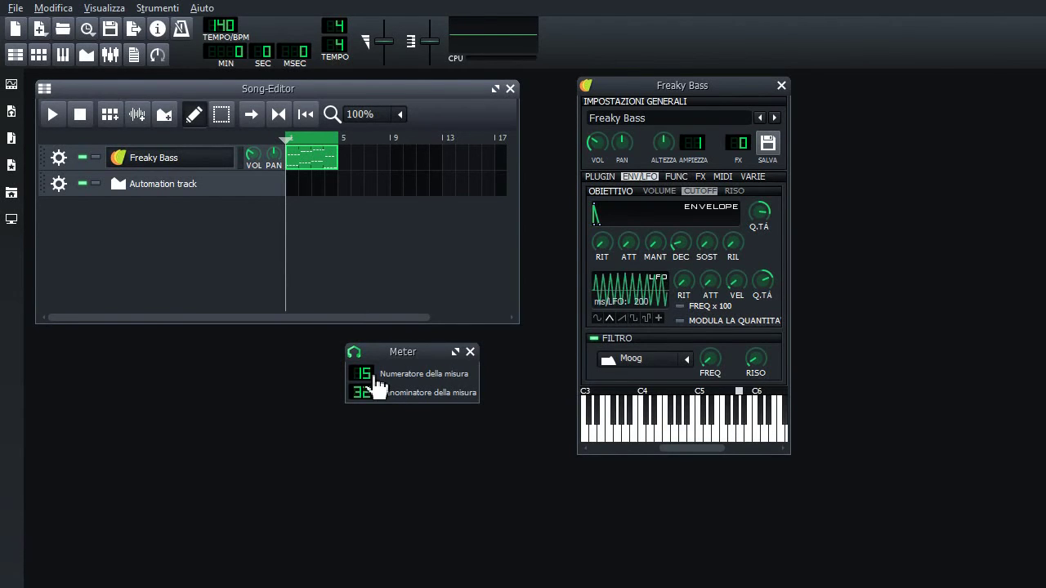
pyautogui.scroll(-14, 374, 379)
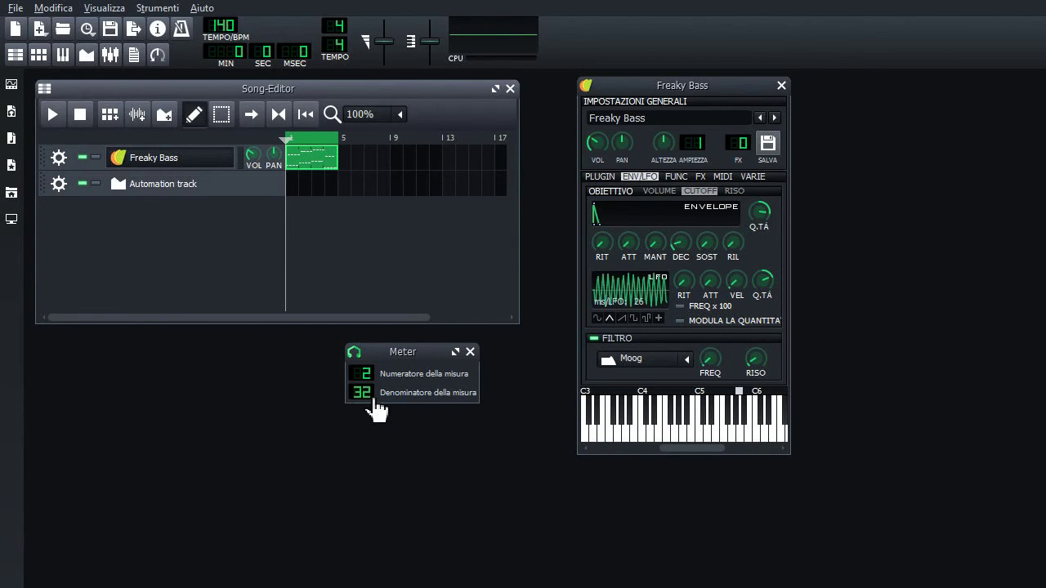
# Lower the cutoff LFO meter's denominator to 16 and play the song.
pyautogui.scroll(-19, 371, 403)
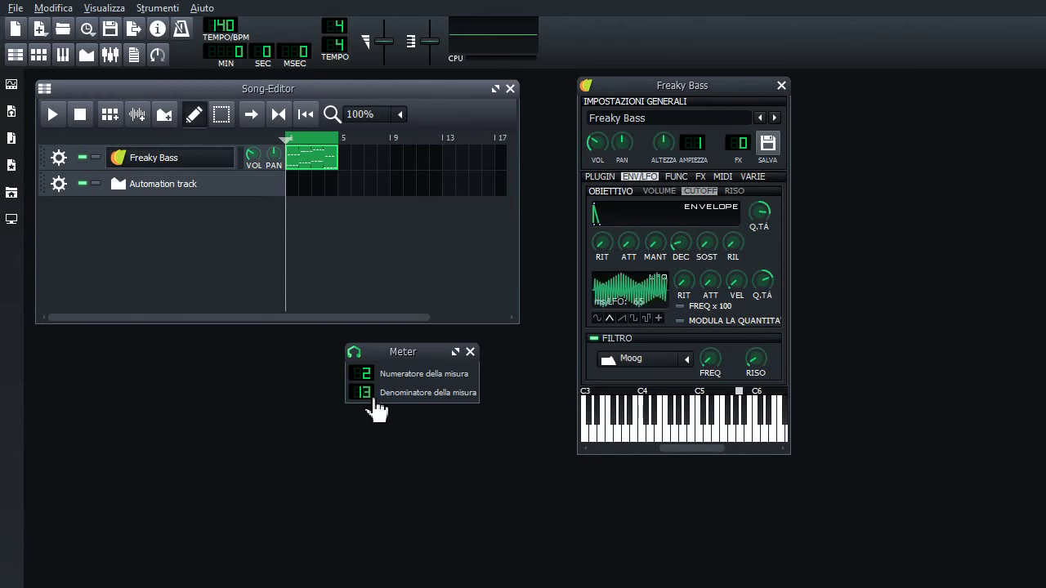
pyautogui.scroll(2, 372, 404)
pyautogui.scroll(1, 378, 413)
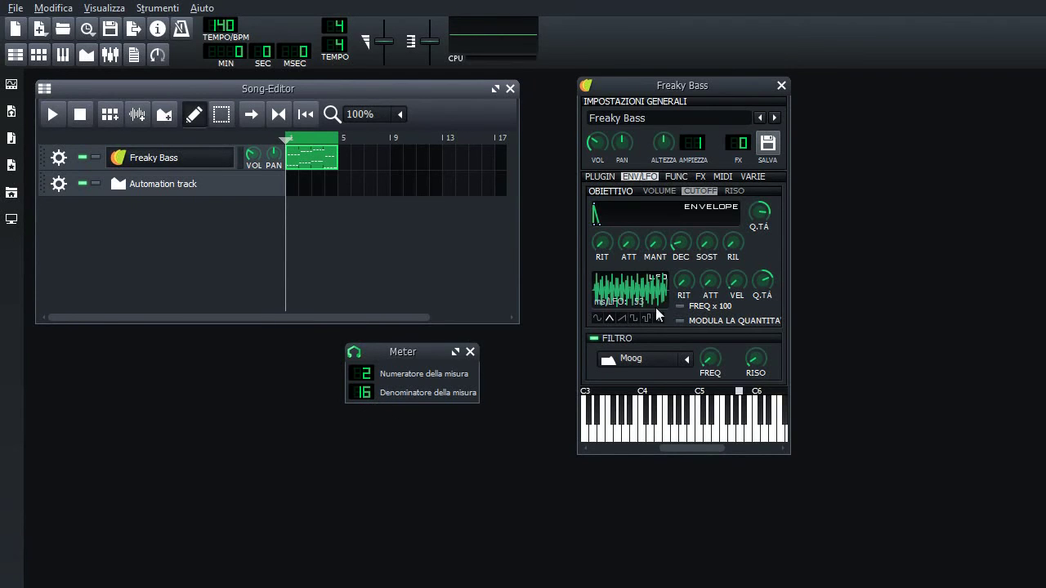
pyautogui.click(50, 114)
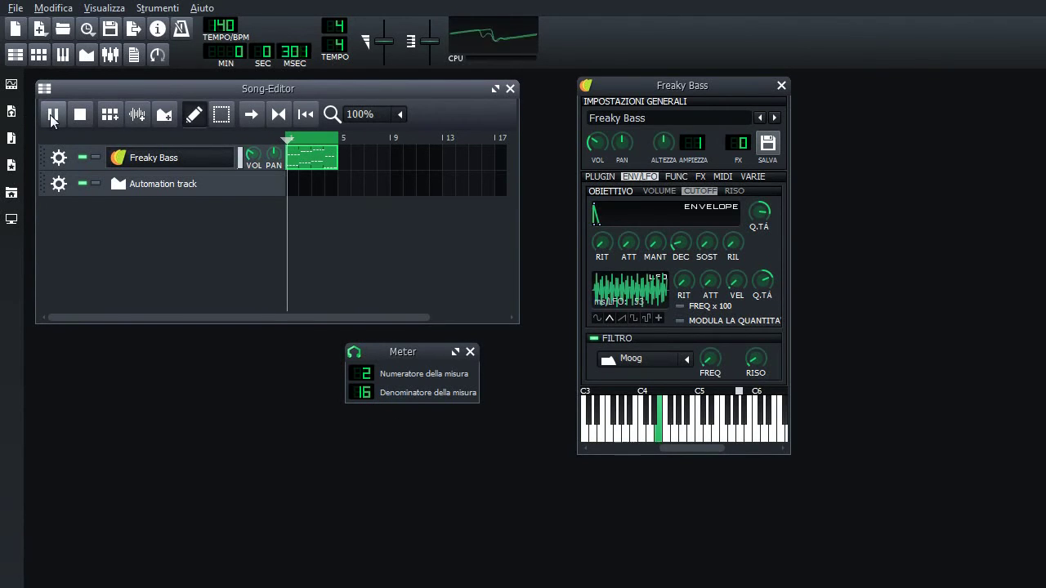
# During playback, lower the cutoff LFO meter's denominator in stages to 8, 4 and 2, and slightly raise the LFO attack.
pyautogui.scroll(-5, 378, 404)
pyautogui.scroll(-3, 378, 409)
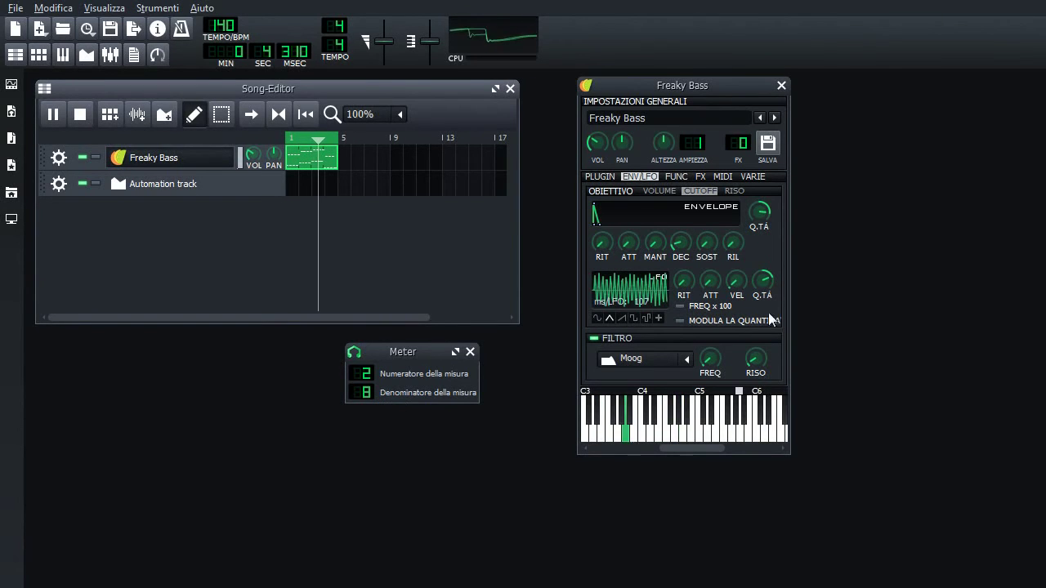
pyautogui.moveTo(711, 282)
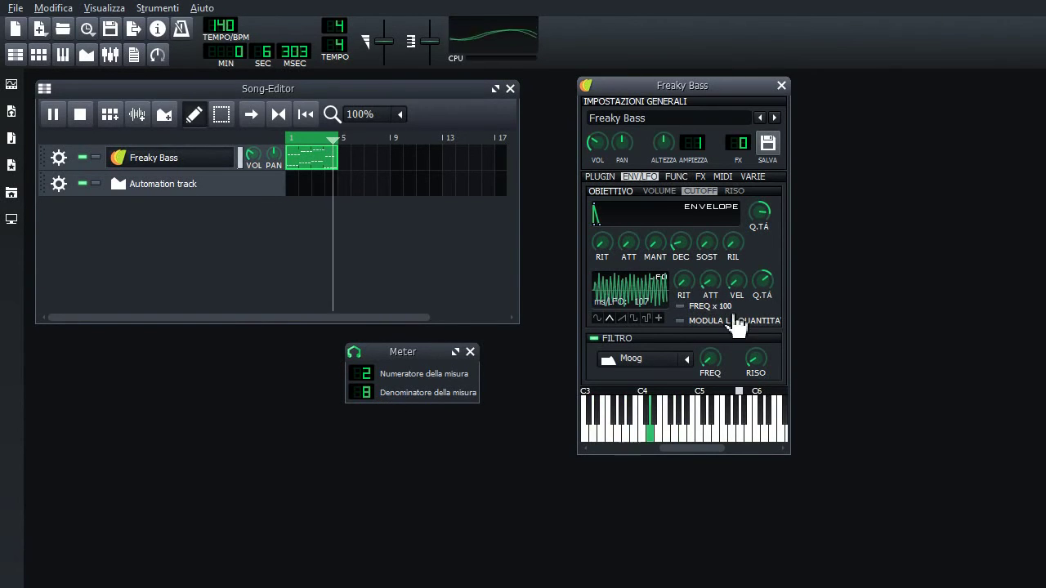
pyautogui.scroll(-4, 380, 396)
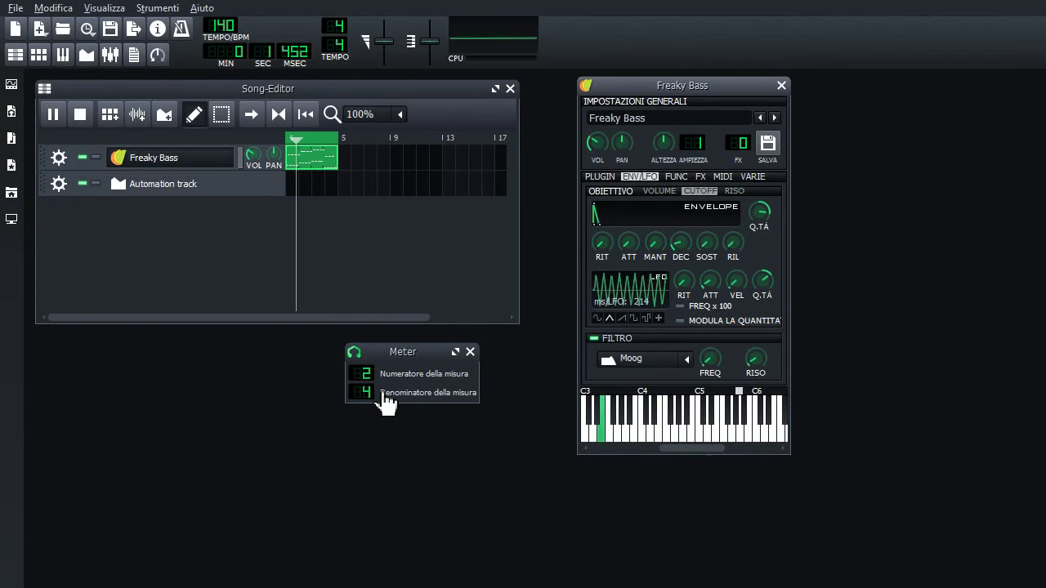
pyautogui.scroll(-2, 380, 409)
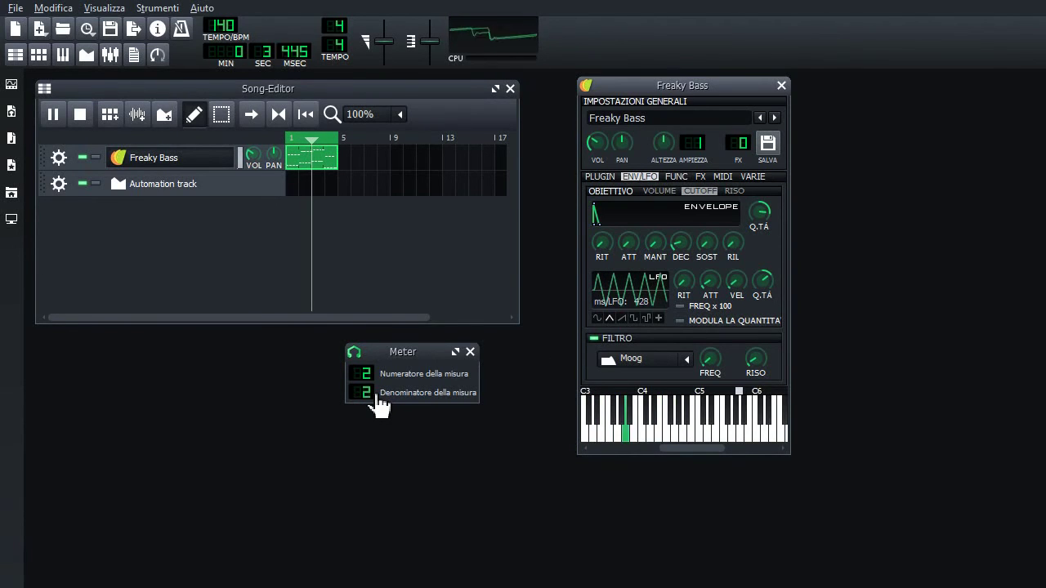
# Lengthen the cutoff envelope's decay and readjust the filter's resonance and cutoff frequency during playback.
pyautogui.moveTo(681, 242)
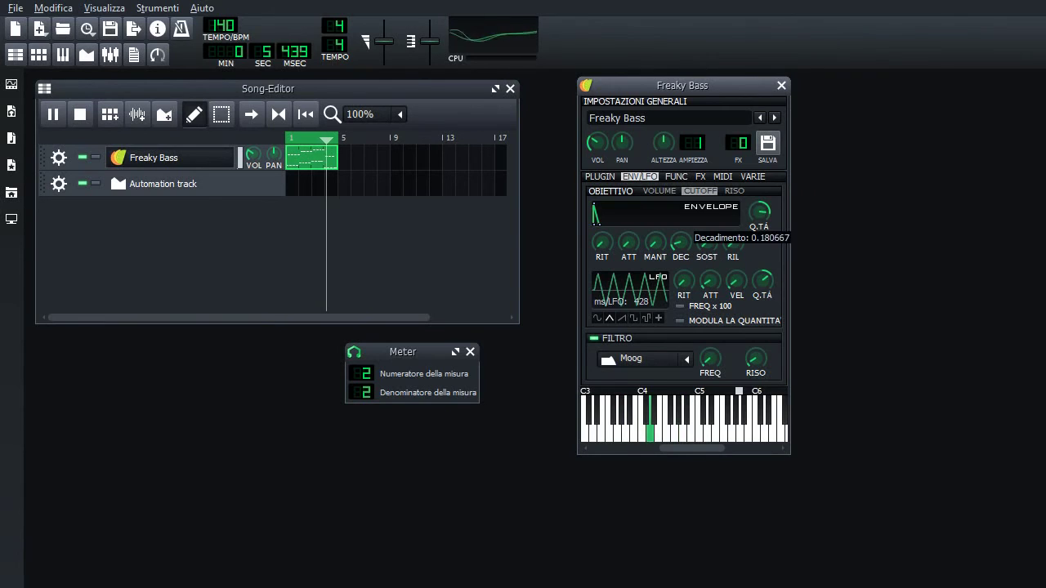
pyautogui.moveTo(681, 242); pyautogui.dragTo(681, 223)
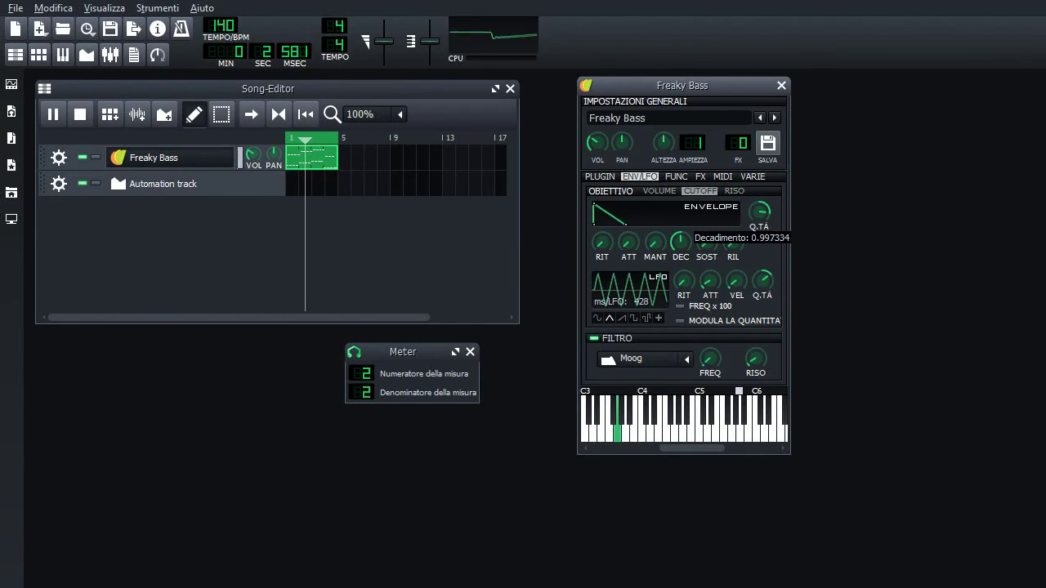
pyautogui.click(756, 358)
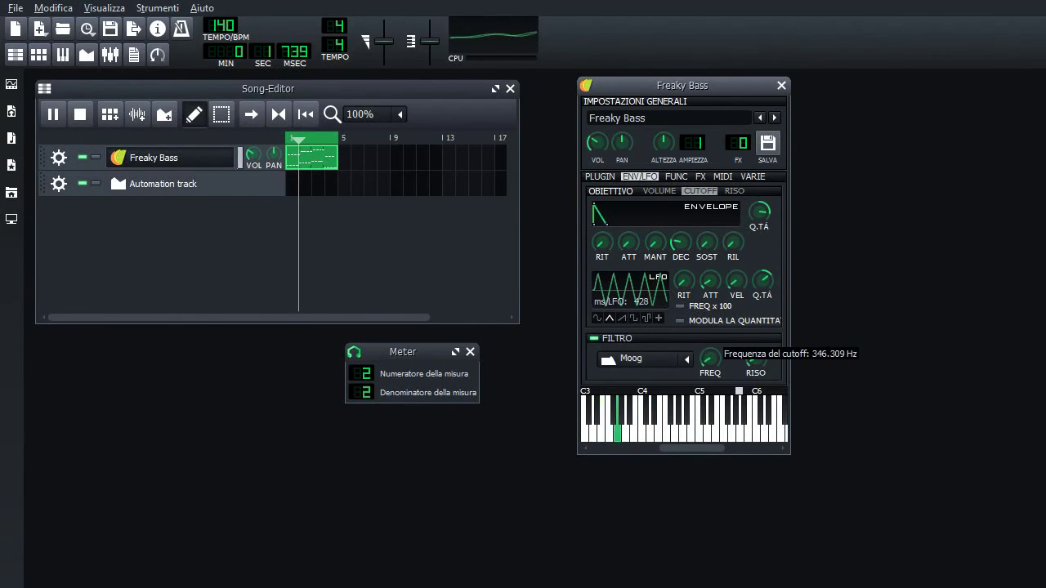
# Set the volume envelope's release to about 0.166 and stop the song.
pyautogui.click(659, 191)
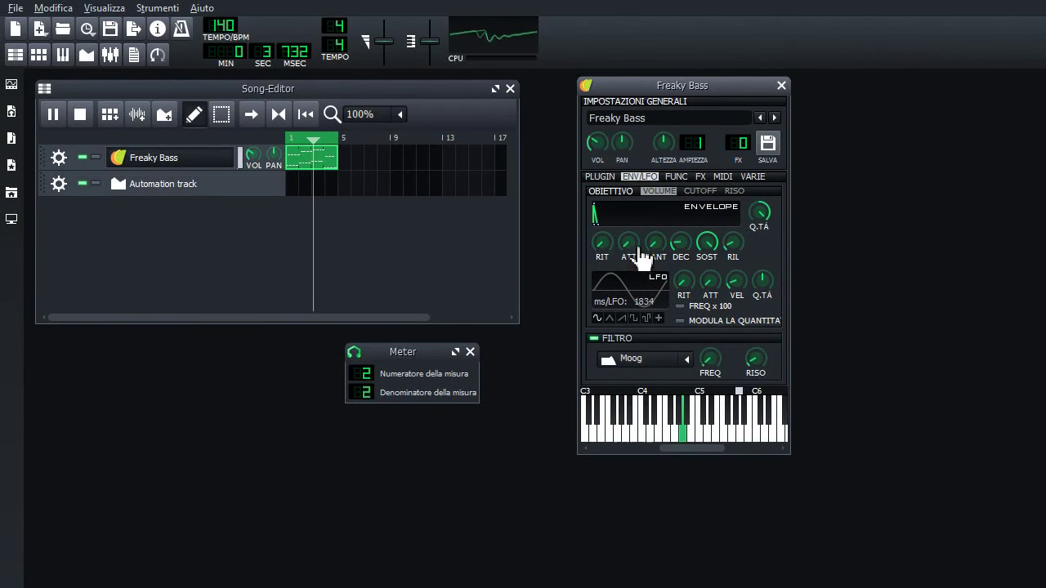
pyautogui.moveTo(628, 242); pyautogui.dragTo(629, 243)
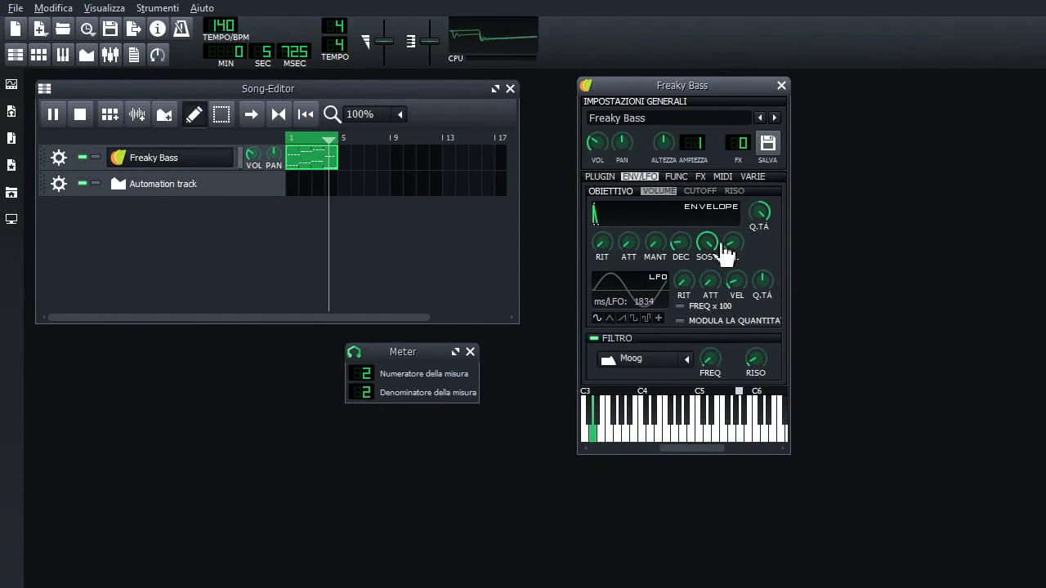
pyautogui.moveTo(734, 242)
pyautogui.mouseDown()
pyautogui.moveTo(733, 222)
pyautogui.moveTo(733, 238)
pyautogui.mouseUp()
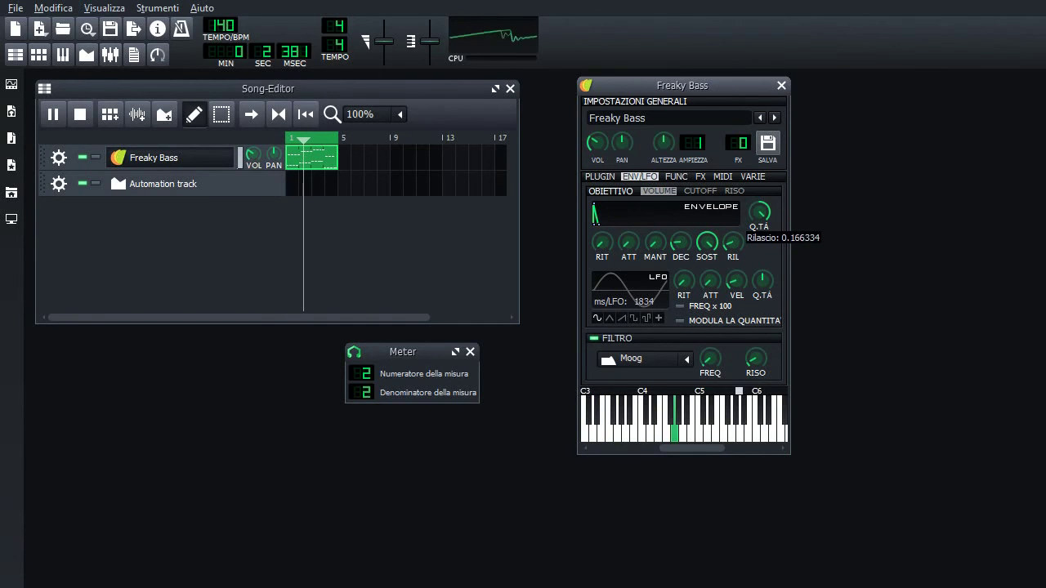
pyautogui.click(80, 114)
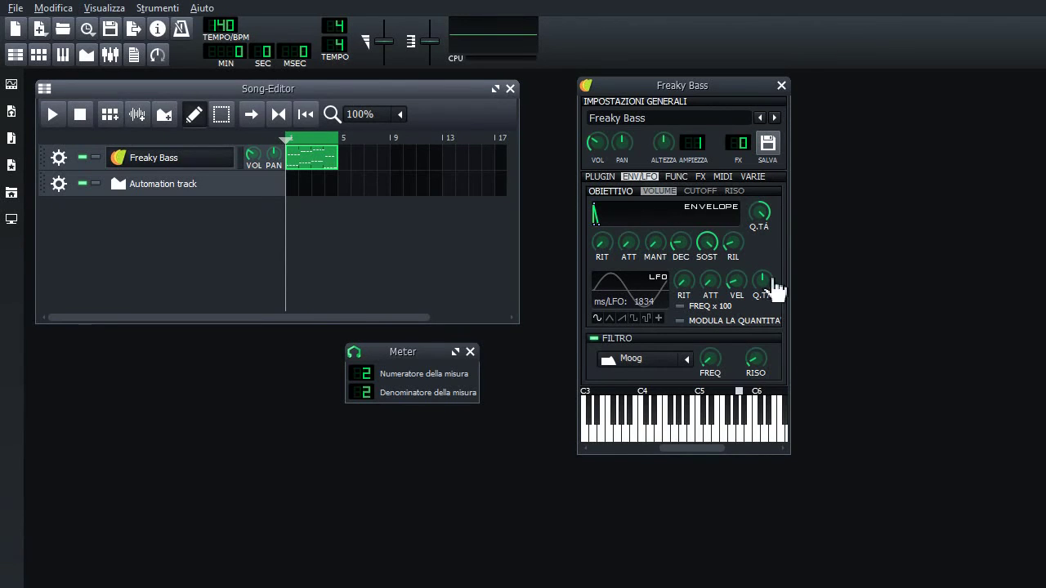
# Reduce the cutoff envelope's modulation amount, set its decay to about 0.31, and play the song.
pyautogui.click(701, 190)
pyautogui.moveTo(766, 214)
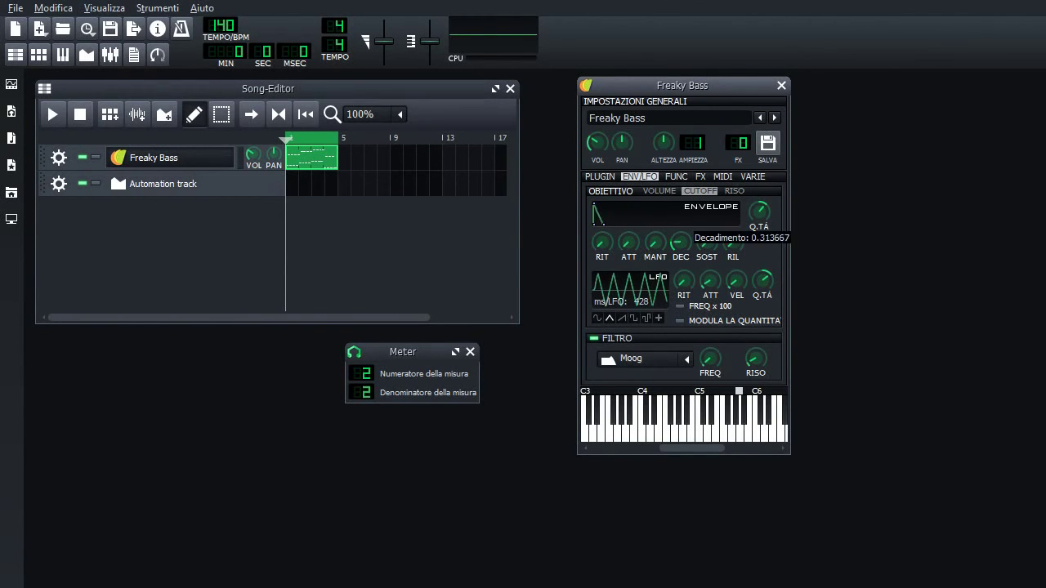
pyautogui.click(54, 114)
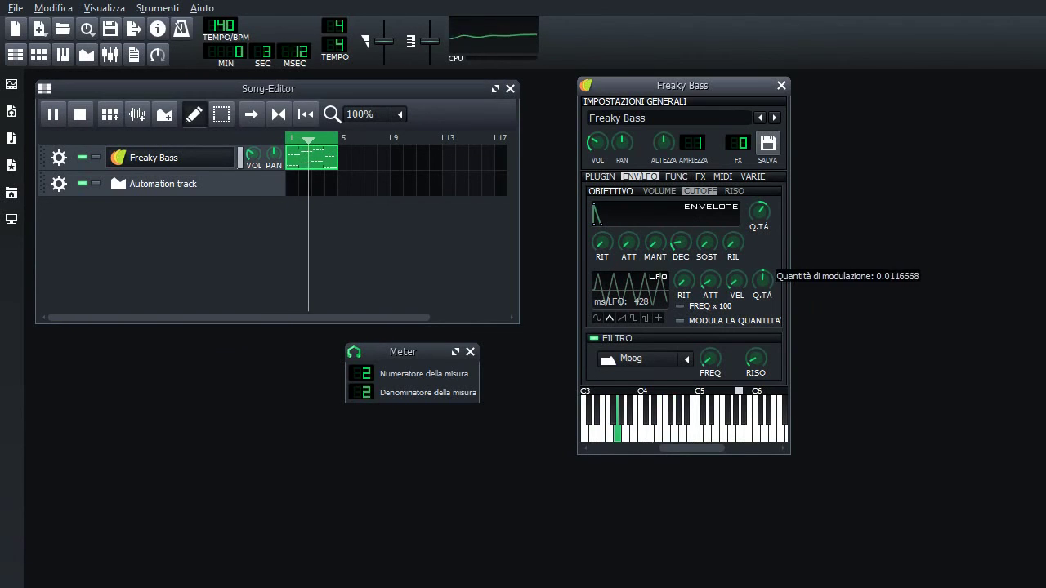
# Reset the cutoff LFO's modulation amount to its default and review the volume envelope during playback.
pyautogui.rightClick(770, 296)
pyautogui.click(795, 323)
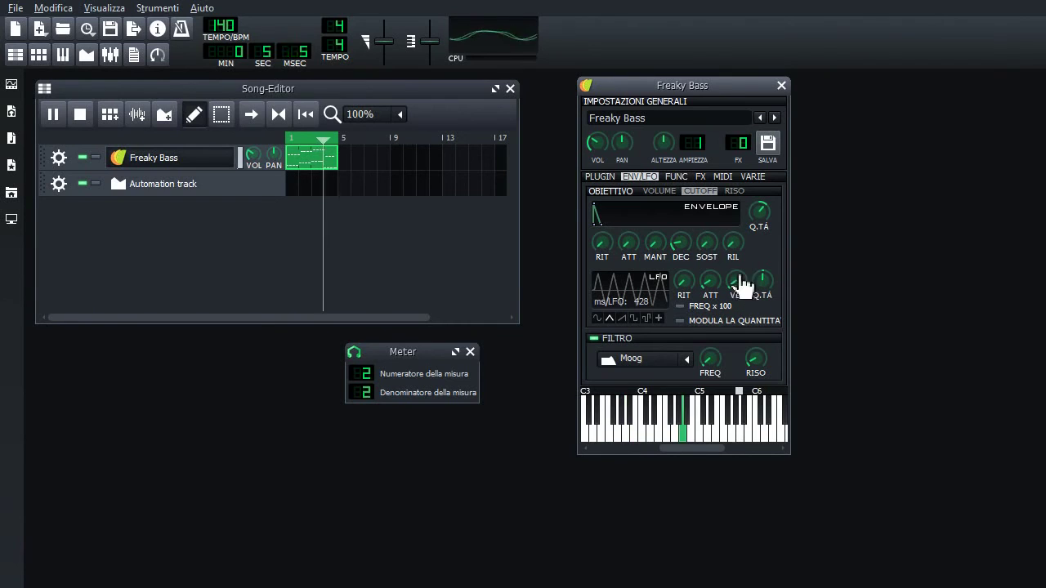
pyautogui.click(657, 192)
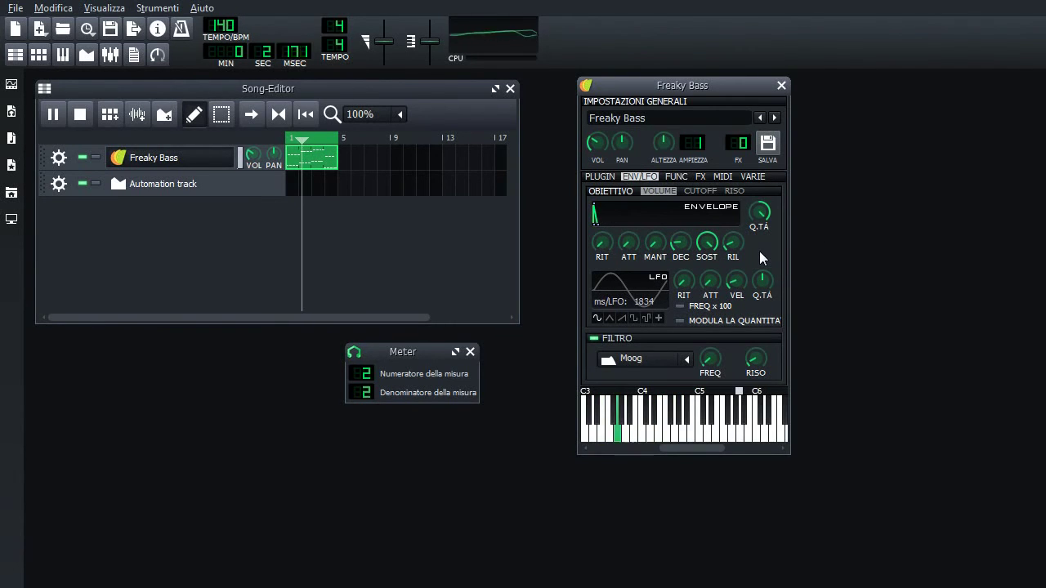
pyautogui.click(706, 193)
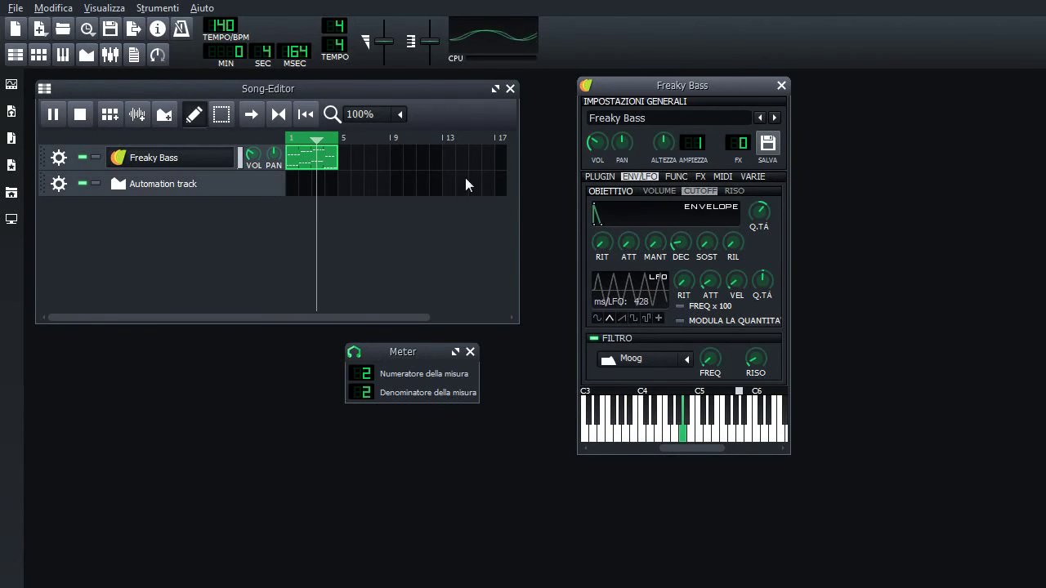
# Set the filter's cutoff frequency to 7 and stop the song.
pyautogui.doubleClick(711, 364)
pyautogui.write('7')
pyautogui.press('Return')
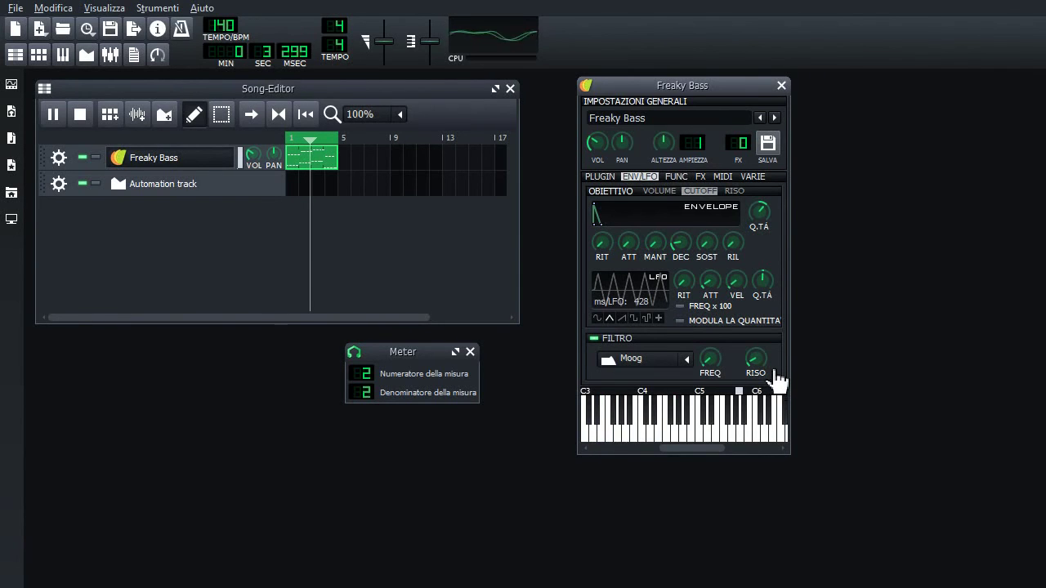
pyautogui.click(110, 91)
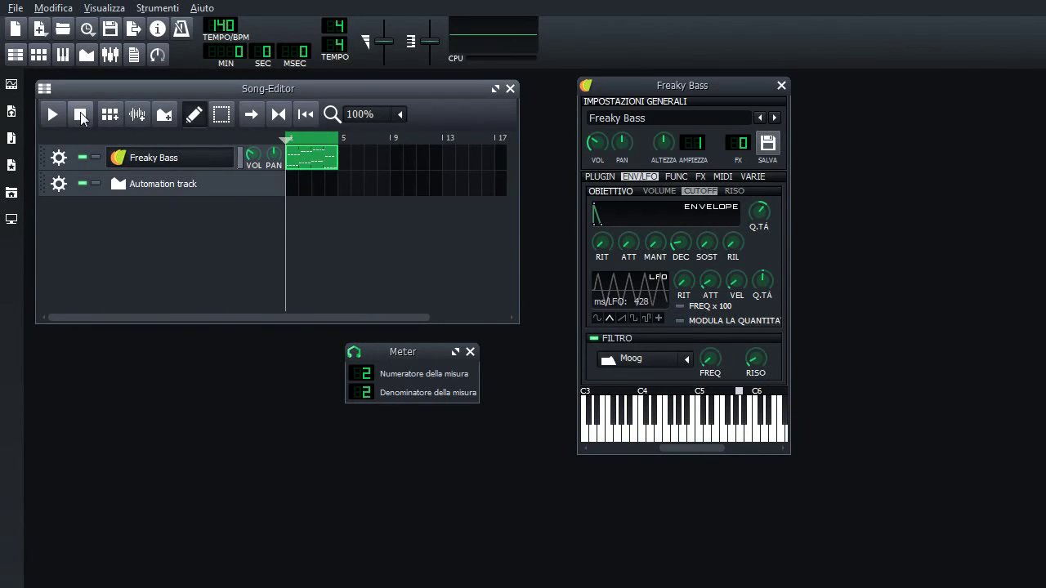
pyautogui.press('space')
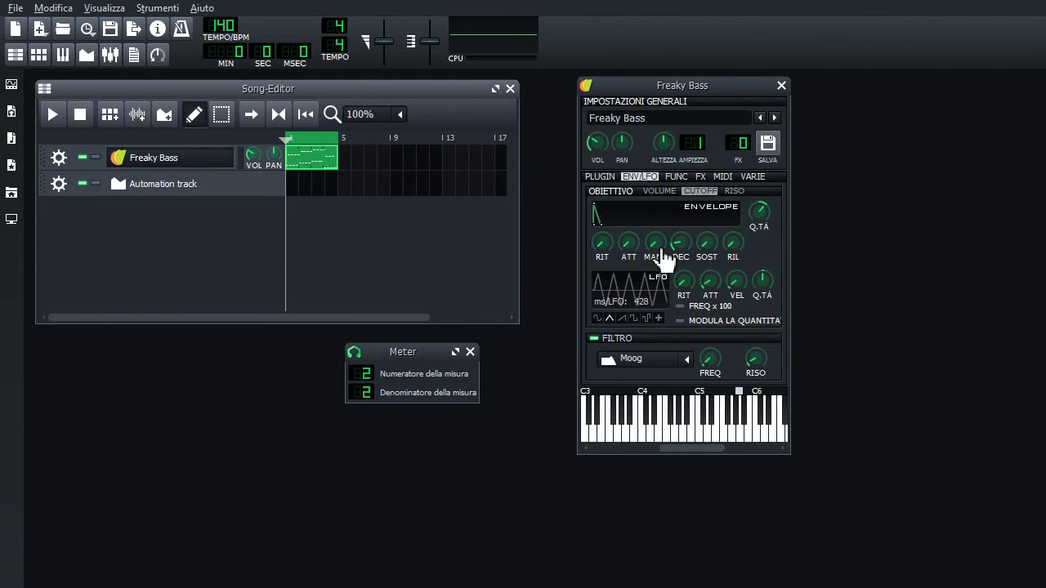
# Add the Dual Filter effect to the Freaky Bass effects chain.
pyautogui.click(701, 177)
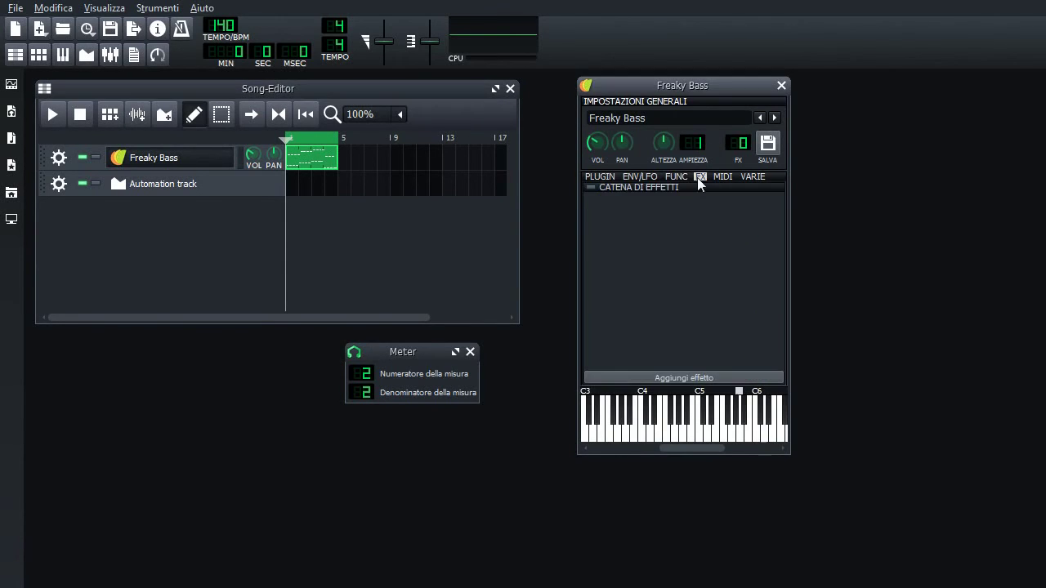
pyautogui.click(660, 378)
pyautogui.write('dual')
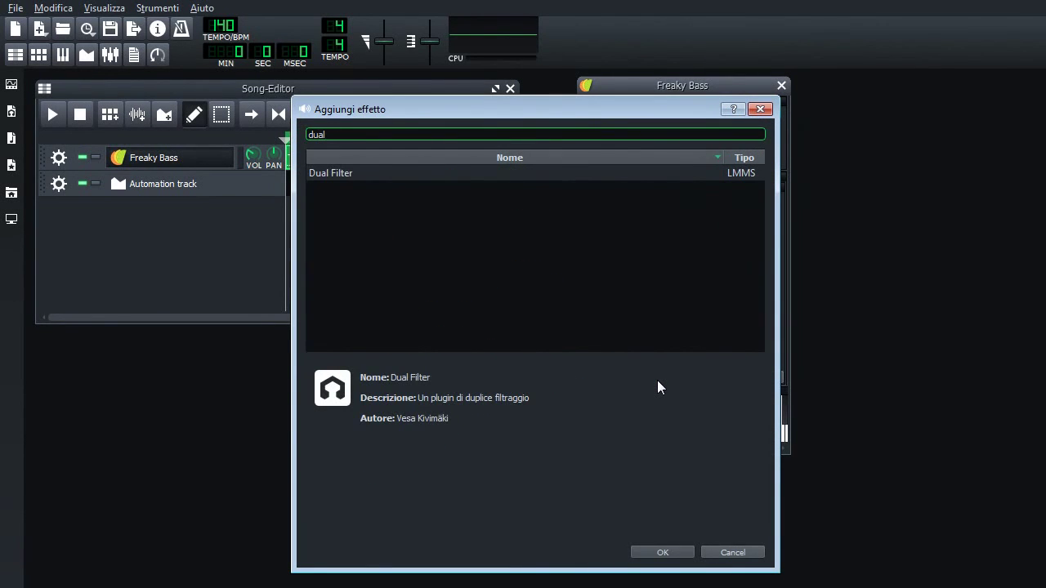
pyautogui.press('Return')
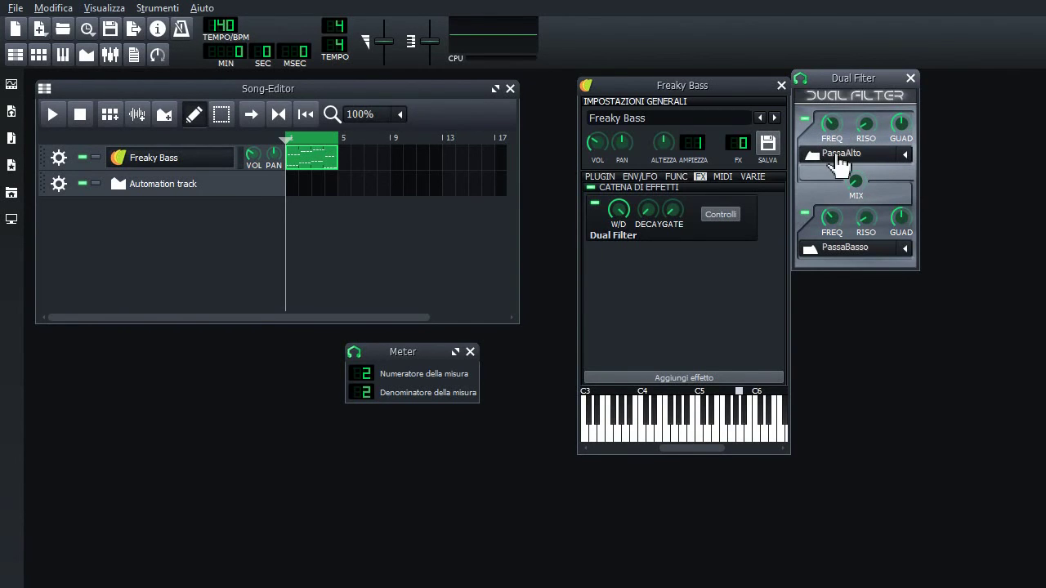
# Make the first Dual Filter stage a high-pass (PassaAlto) with its frequency set to 5, and play the song.
pyautogui.doubleClick(829, 135)
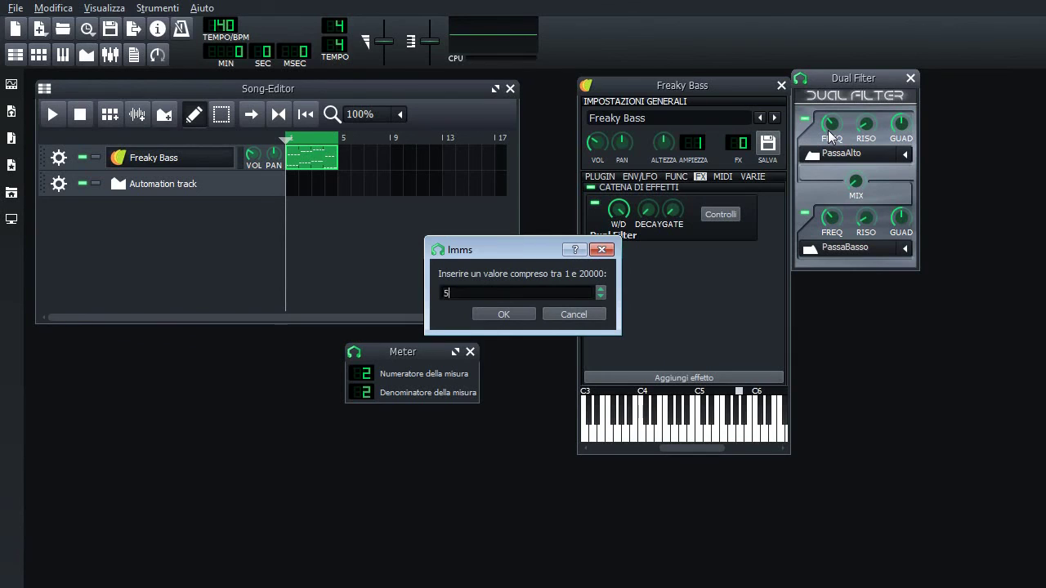
pyautogui.press('Return')
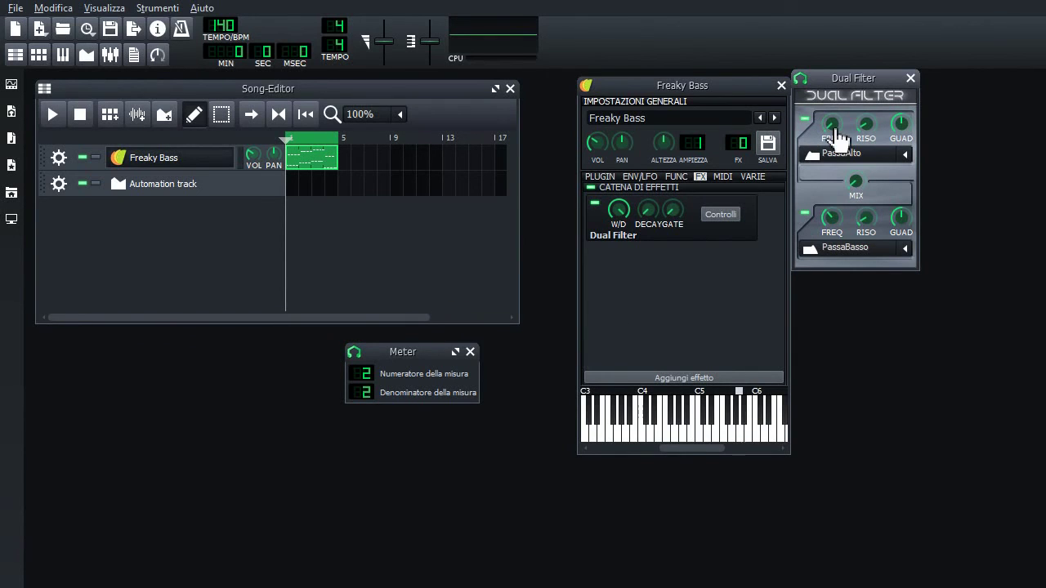
pyautogui.click(51, 116)
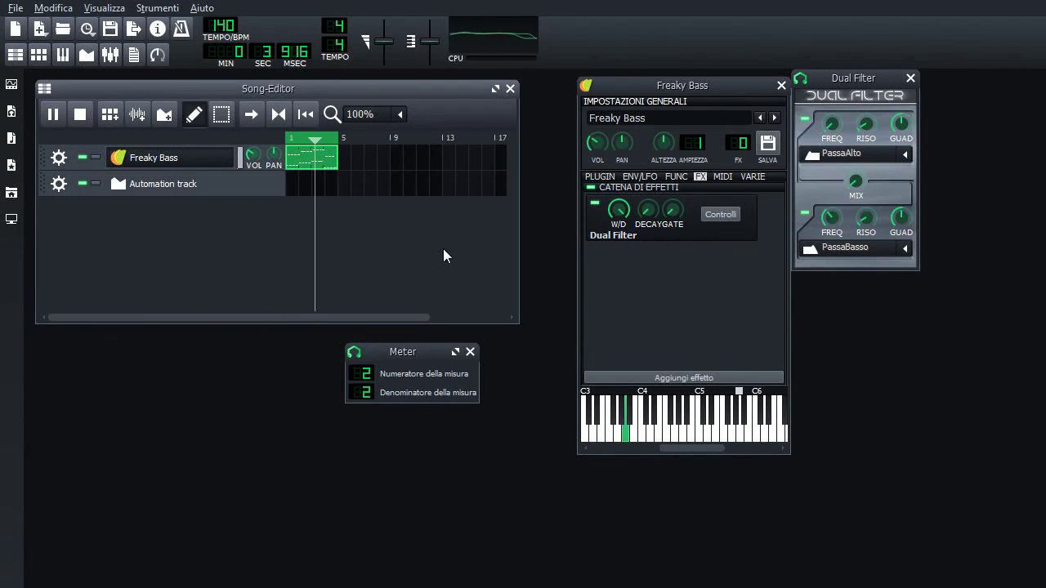
# Review the Freaky Bass cutoff envelope, LFO and Moog filter settings during playback, and stop the song.
pyautogui.click(643, 174)
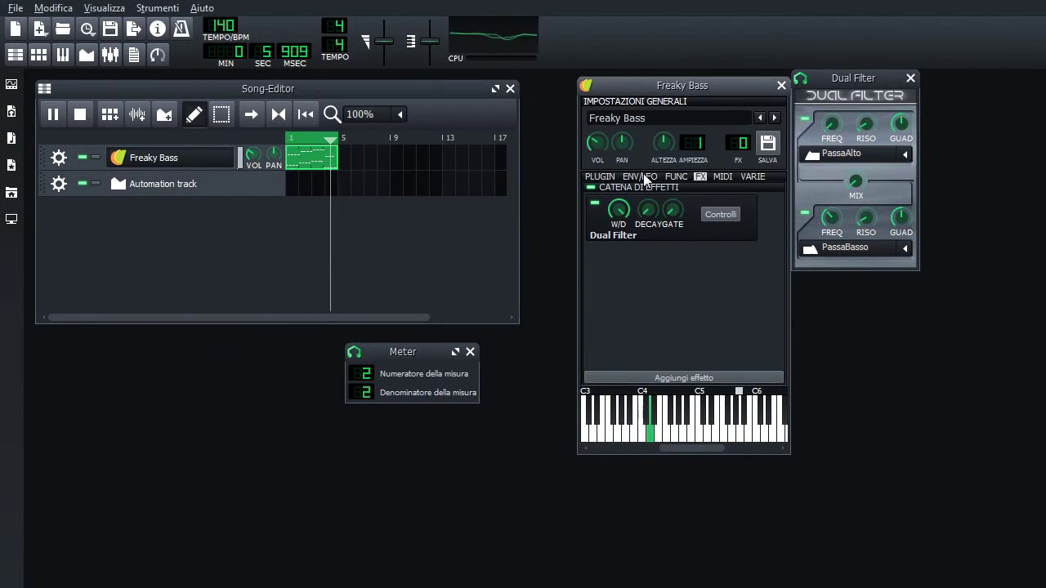
pyautogui.click(643, 175)
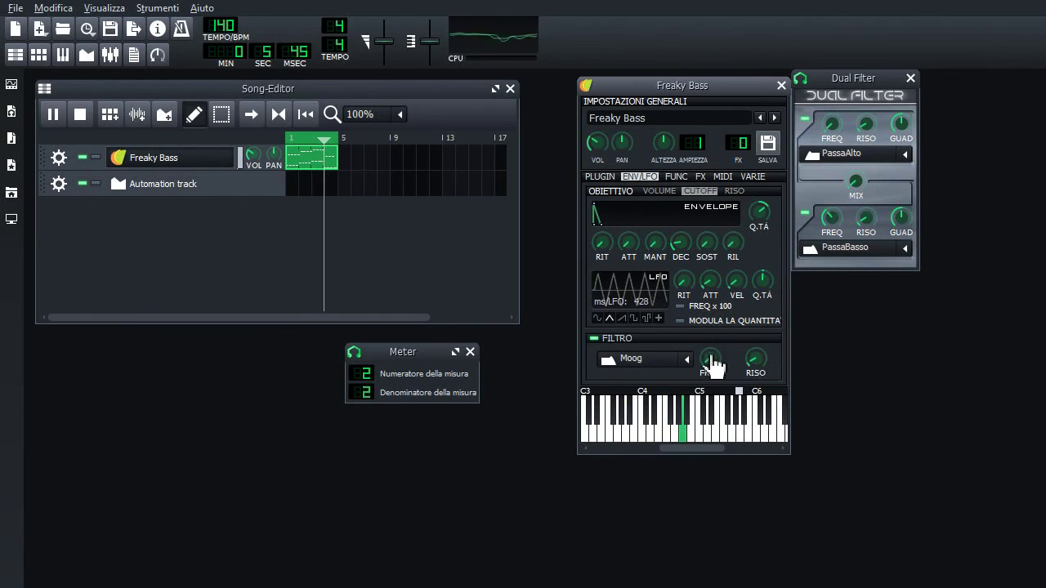
pyautogui.moveTo(681, 242); pyautogui.dragTo(629, 243)
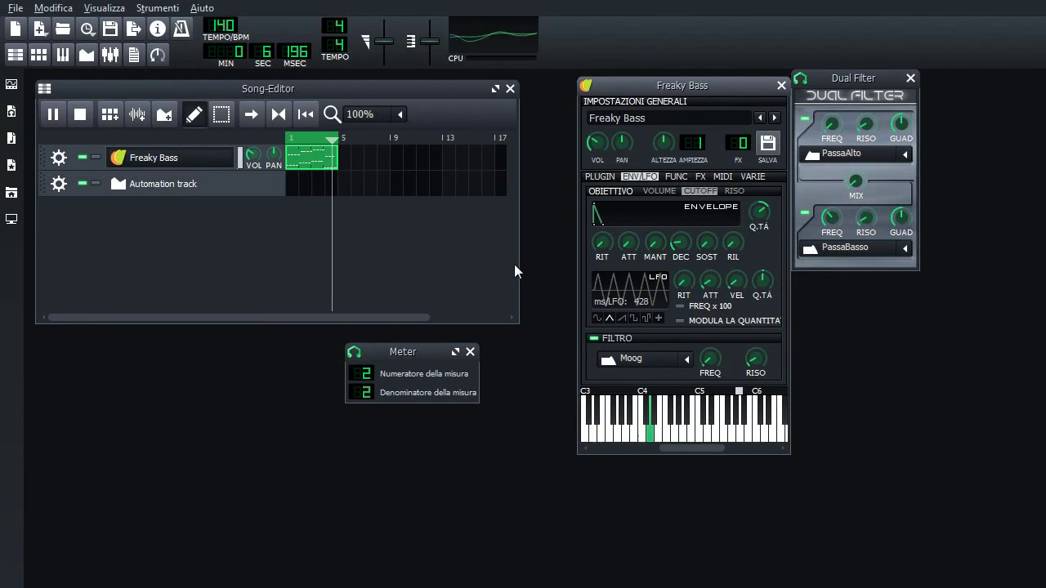
pyautogui.click(82, 114)
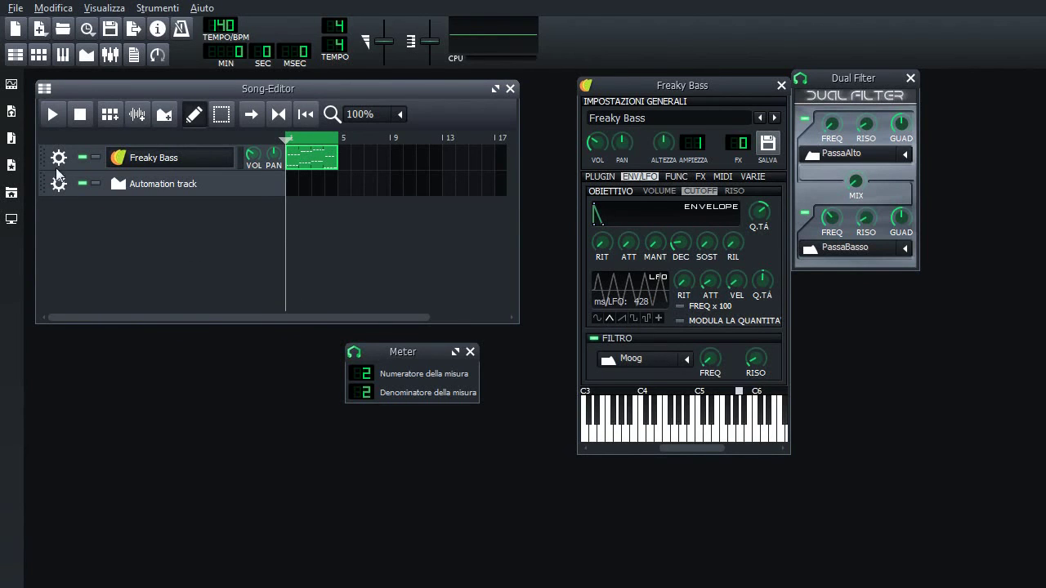
# Add the Rhythm Bass preset from the TripleOscillator Bass folder to the song as a new track.
pyautogui.click(8, 173)
pyautogui.scroll(9, 104, 317)
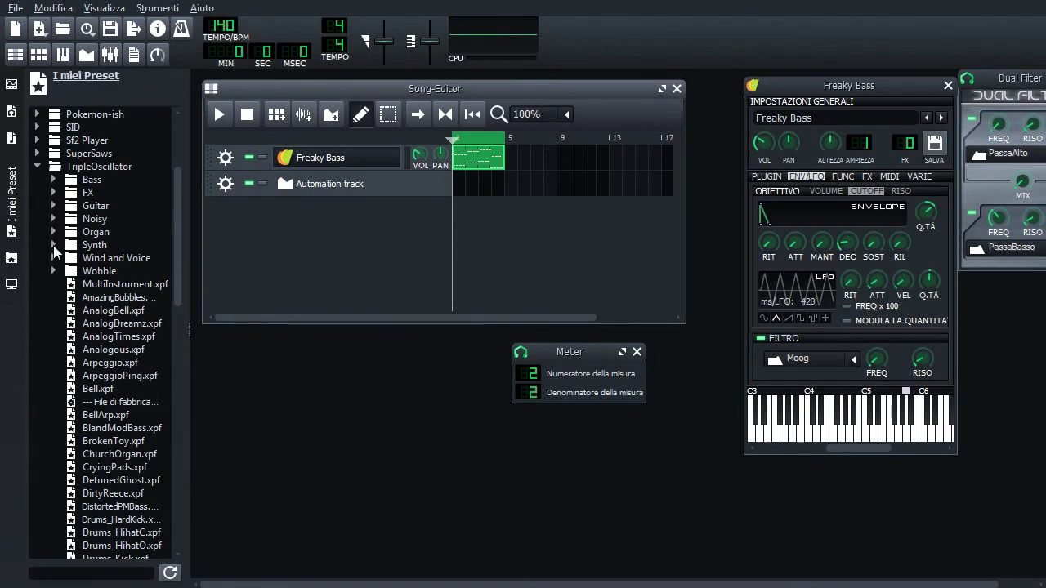
pyautogui.click(52, 180)
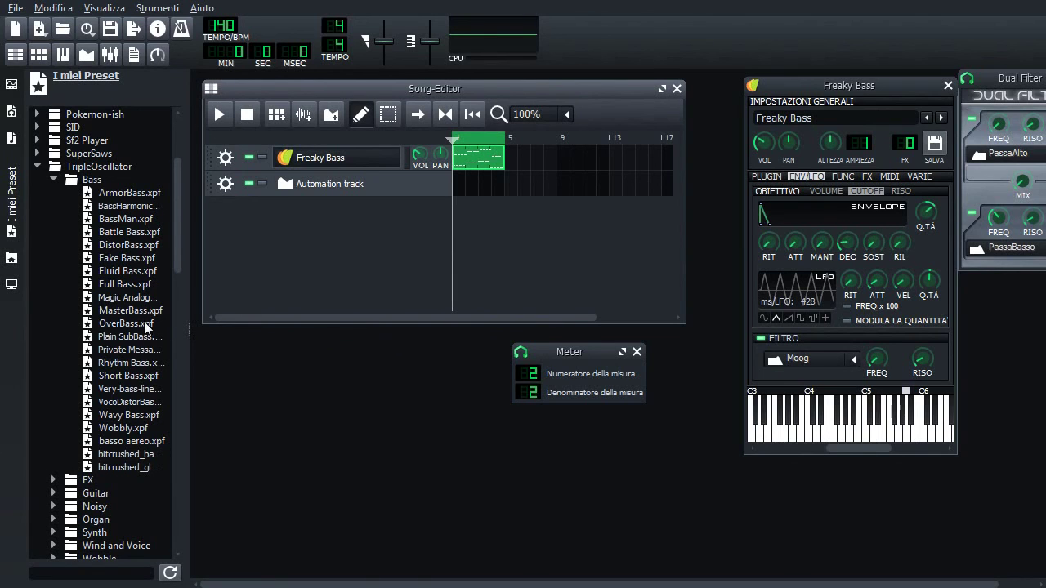
pyautogui.moveTo(131, 363); pyautogui.dragTo(326, 228)
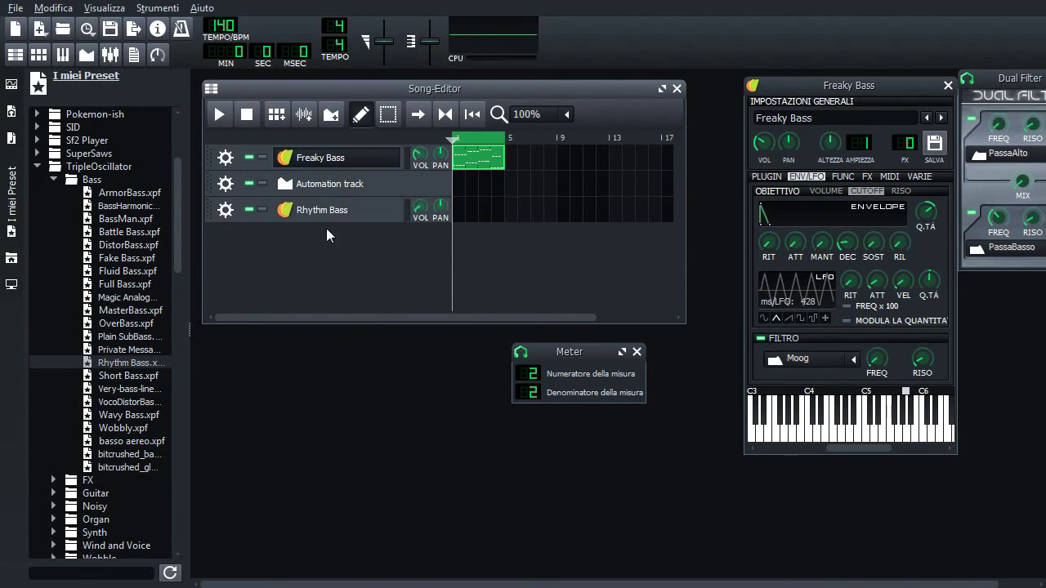
# Open the Rhythm Bass instrument and audition it by playing several notes in the octave above C4.
pyautogui.click(273, 574)
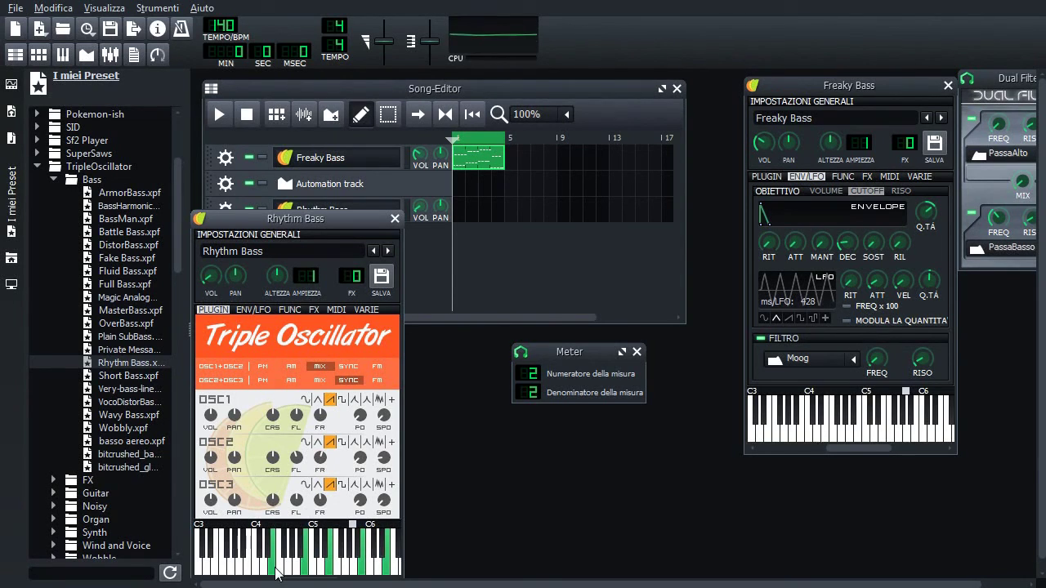
pyautogui.click(288, 572)
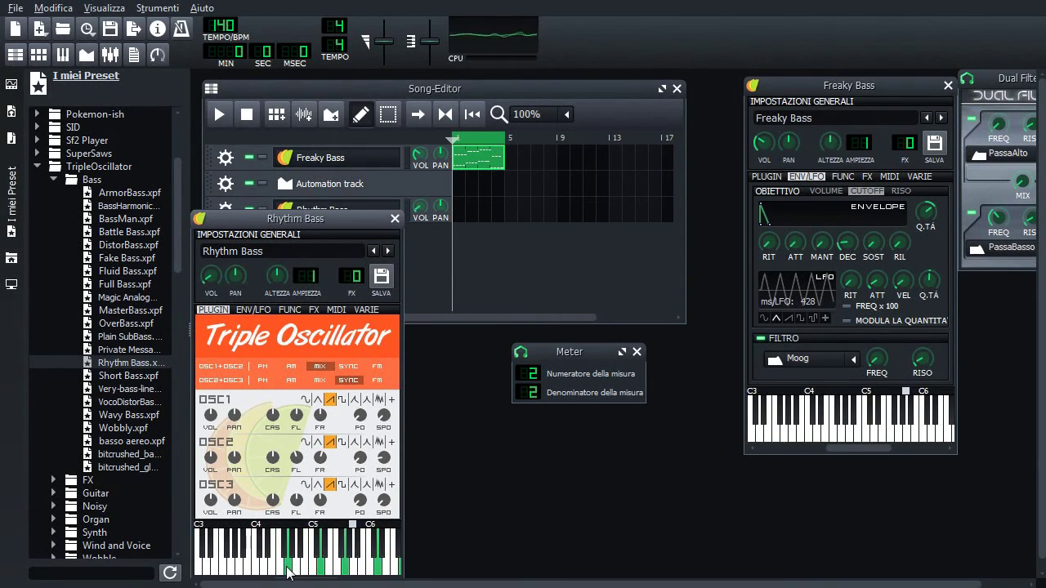
pyautogui.click(273, 575)
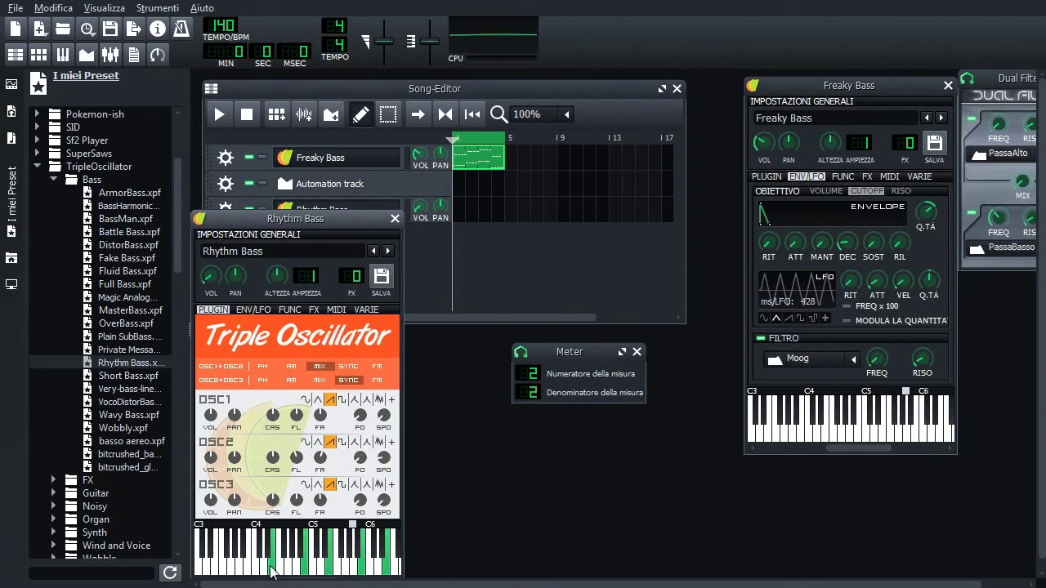
pyautogui.click(288, 572)
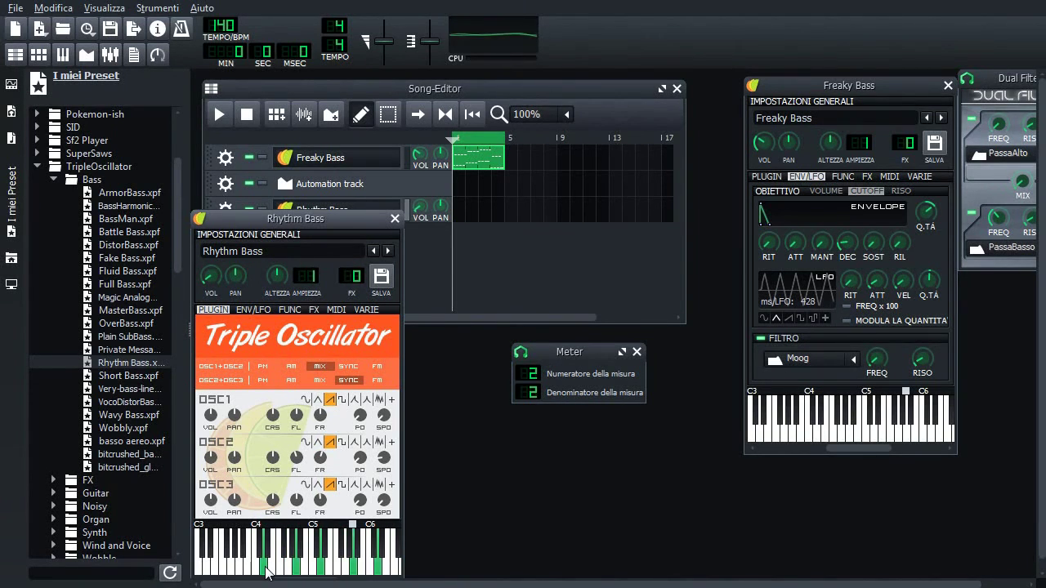
pyautogui.click(255, 572)
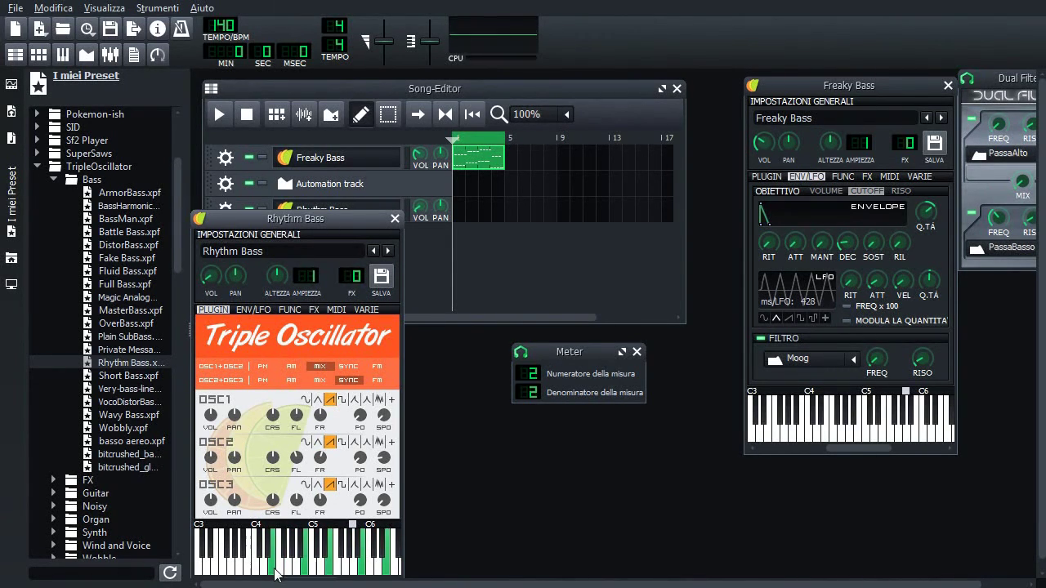
# Inspect the Rhythm Bass effects chain and its Amplifier controls, and close the Amplifier window.
pyautogui.click(312, 310)
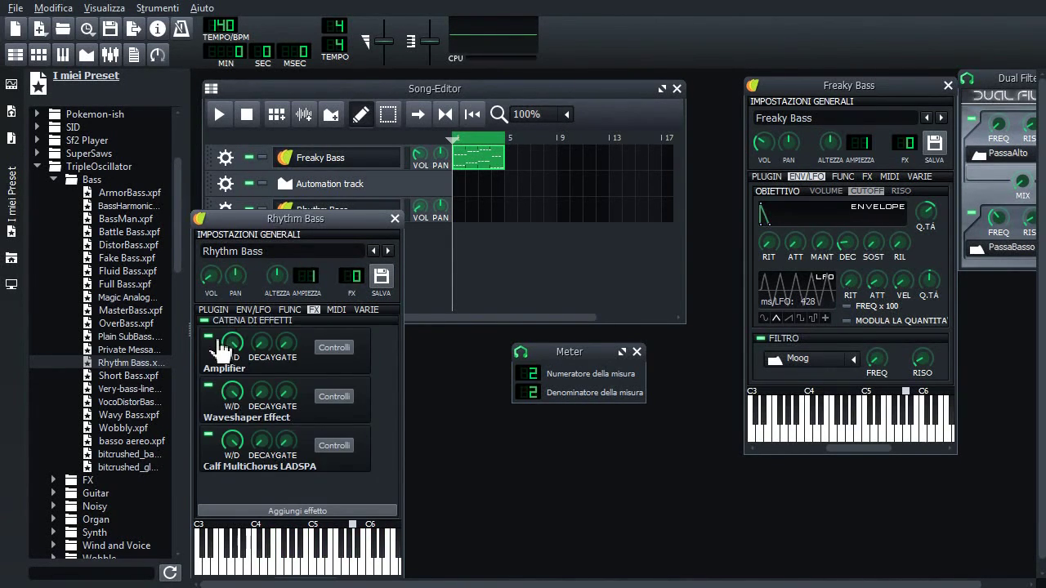
pyautogui.click(331, 349)
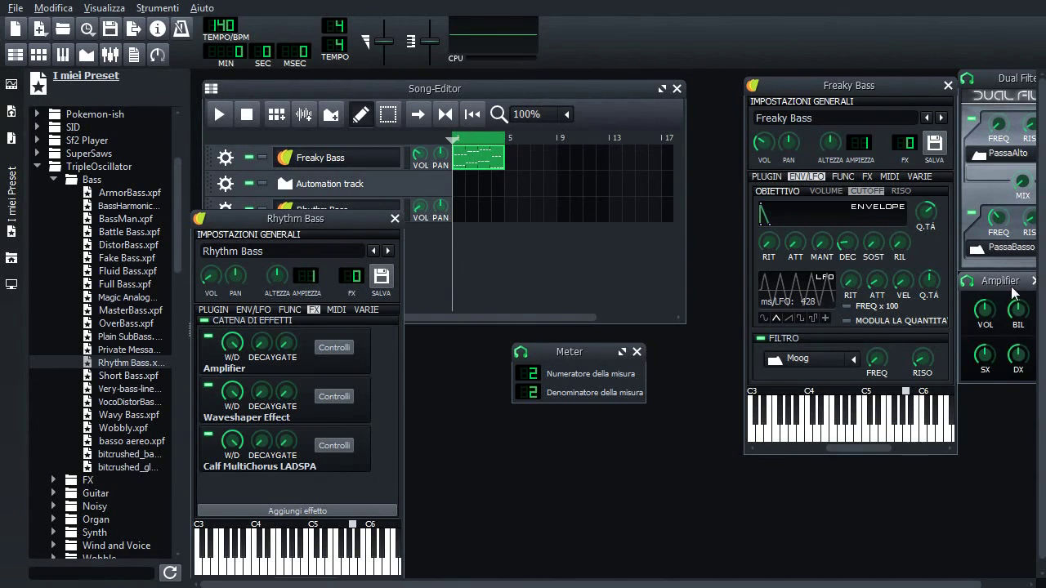
pyautogui.moveTo(1012, 288); pyautogui.dragTo(467, 375)
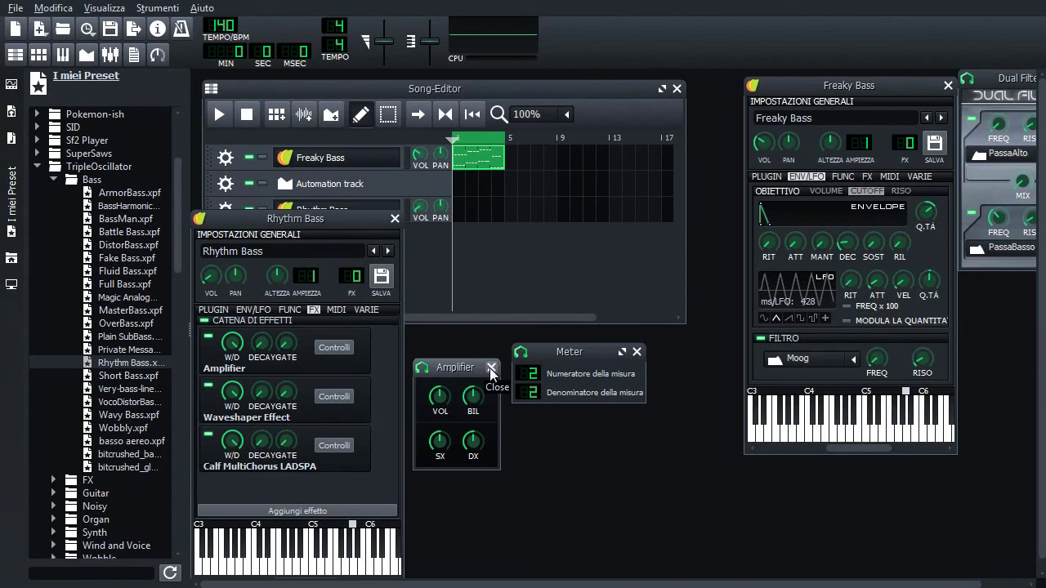
pyautogui.click(492, 368)
# Examine the Waveshaper Effect and Calf MultiChorus controls of Rhythm Bass and audition a note with them open.
pyautogui.click(335, 396)
pyautogui.click(370, 333)
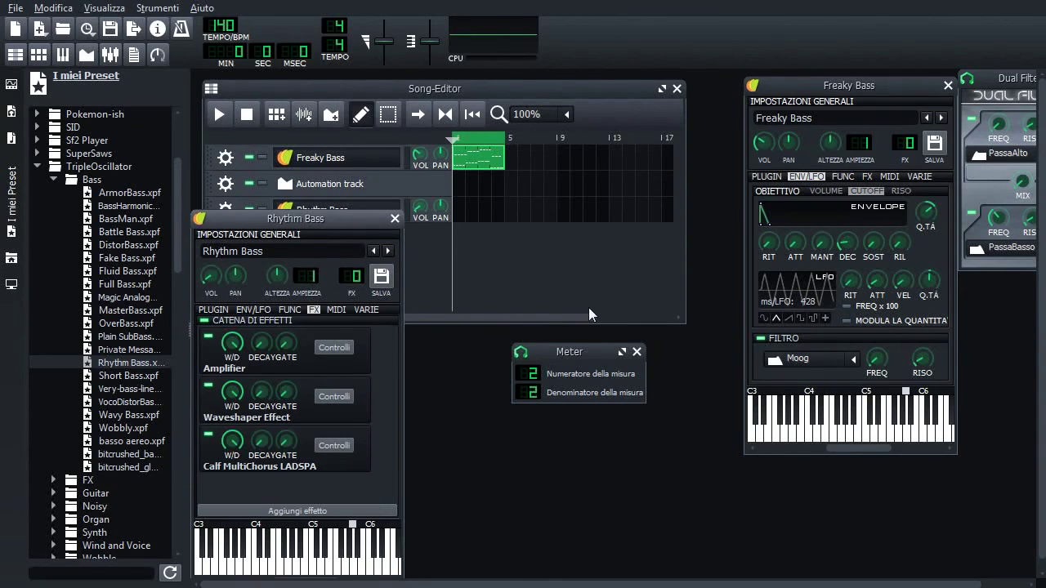
pyautogui.click(335, 397)
pyautogui.moveTo(278, 340); pyautogui.dragTo(645, 287)
pyautogui.click(335, 447)
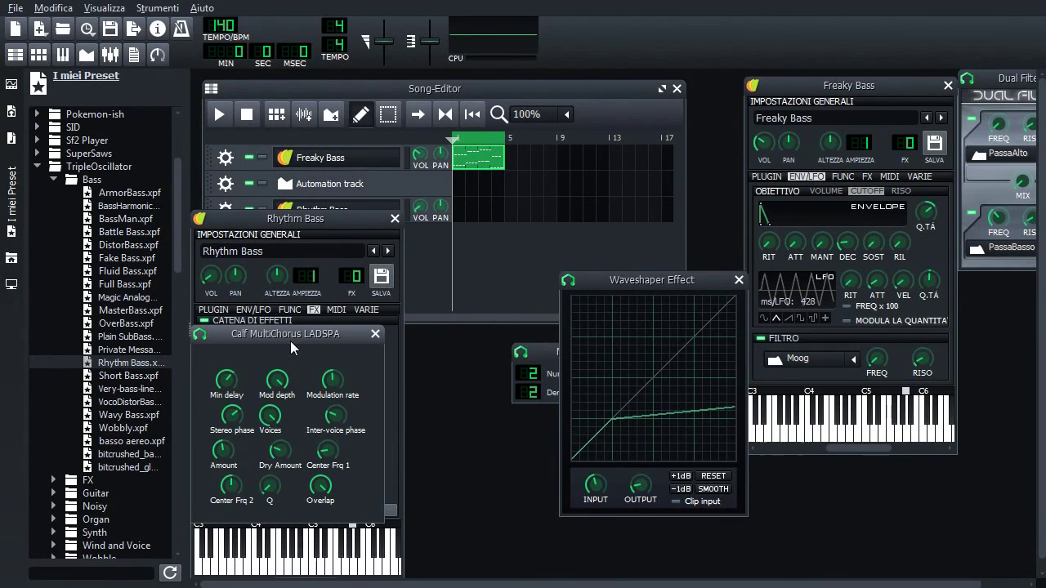
pyautogui.moveTo(291, 342); pyautogui.dragTo(543, 355)
pyautogui.click(272, 575)
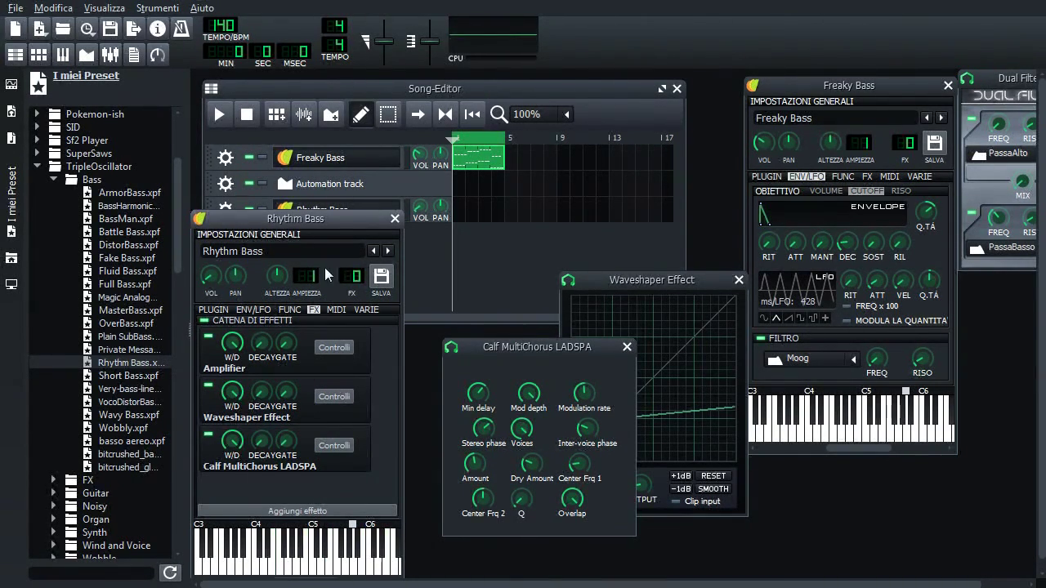
# Close the Rhythm Bass, Freaky Bass, effect and Meter windows, collapse the Bass preset folder and browse the remaining TripleOscillator presets.
pyautogui.click(395, 219)
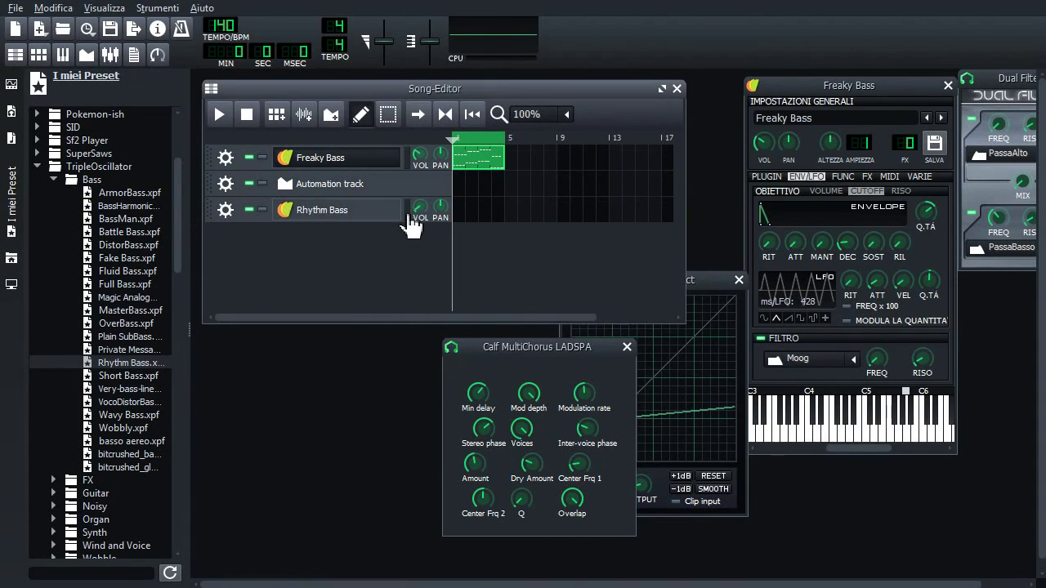
pyautogui.click(627, 347)
pyautogui.click(740, 280)
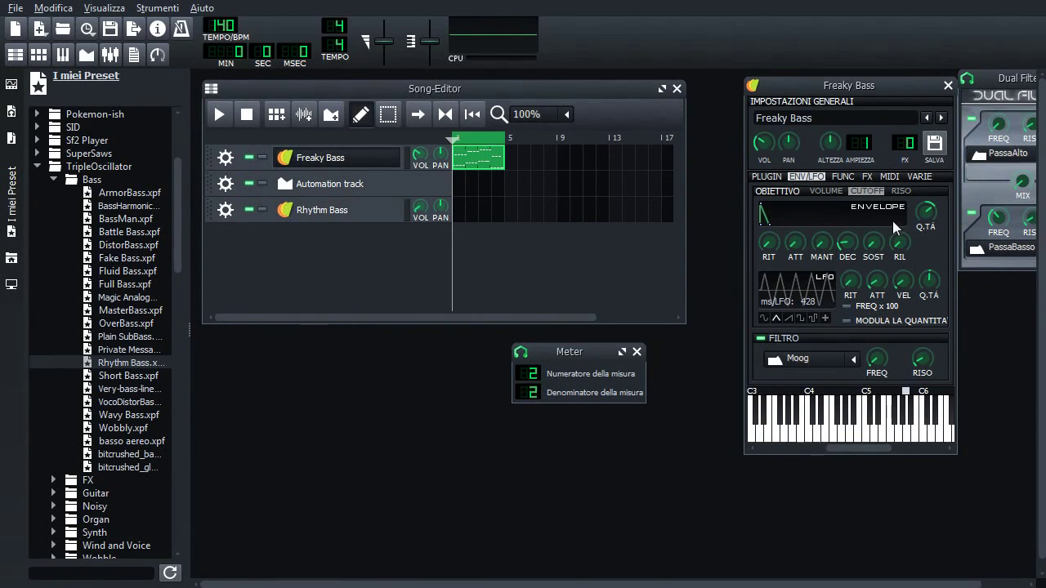
pyautogui.click(948, 85)
pyautogui.moveTo(994, 78); pyautogui.dragTo(603, 210)
pyautogui.click(693, 212)
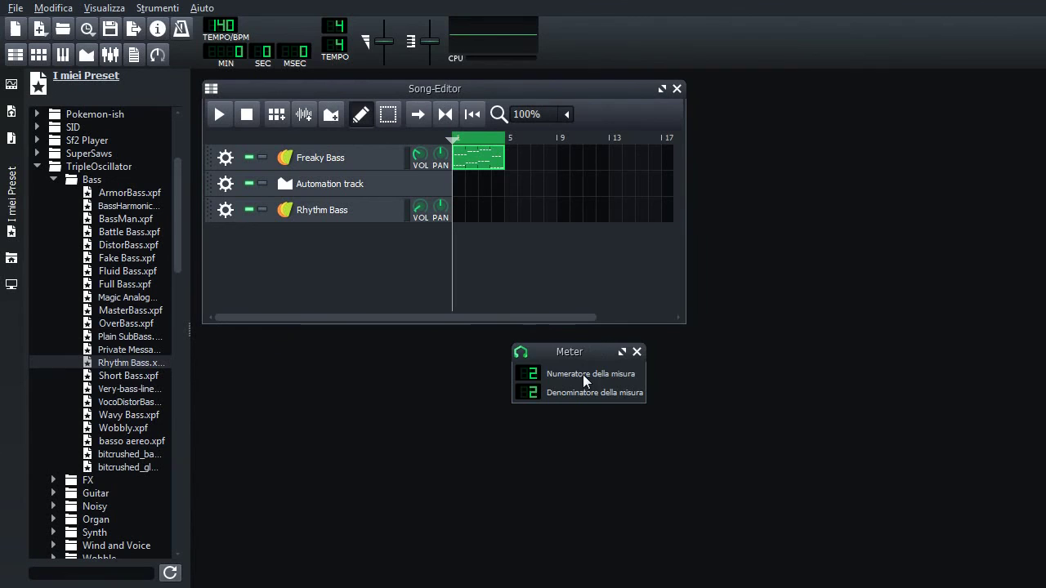
pyautogui.click(638, 352)
pyautogui.click(51, 179)
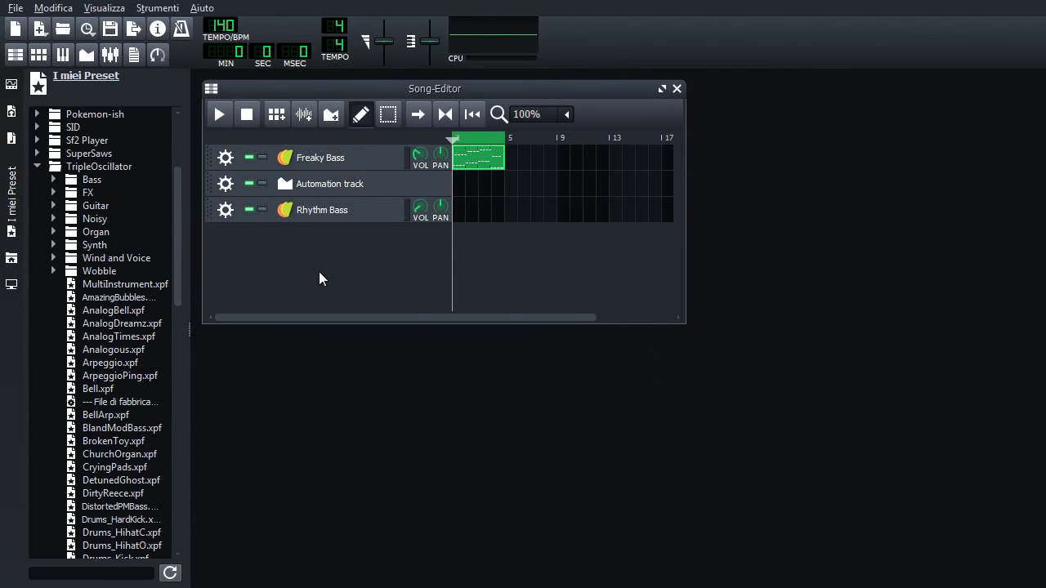
pyautogui.scroll(-7, 72, 336)
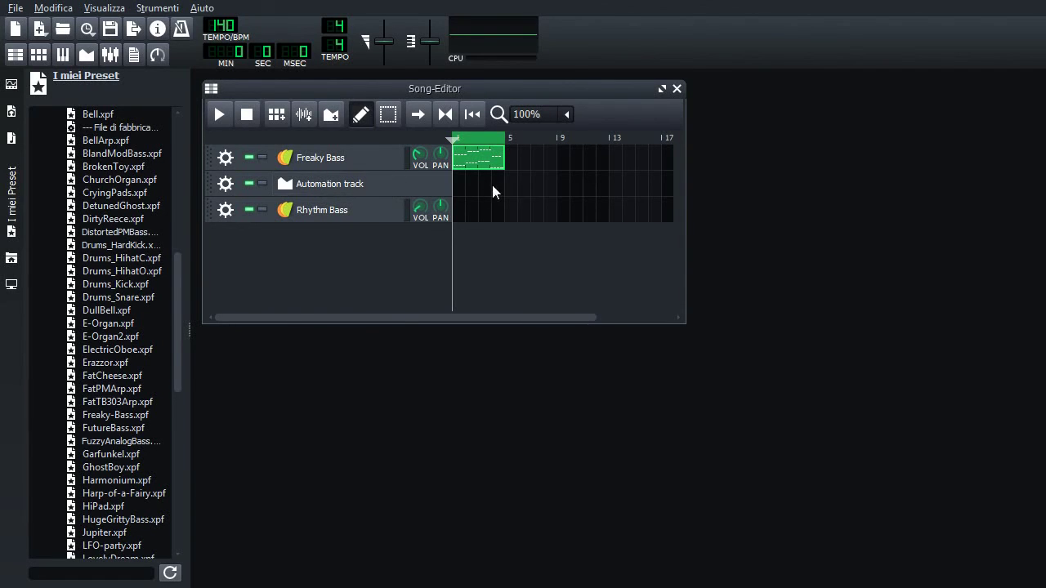
pyautogui.click(458, 185)
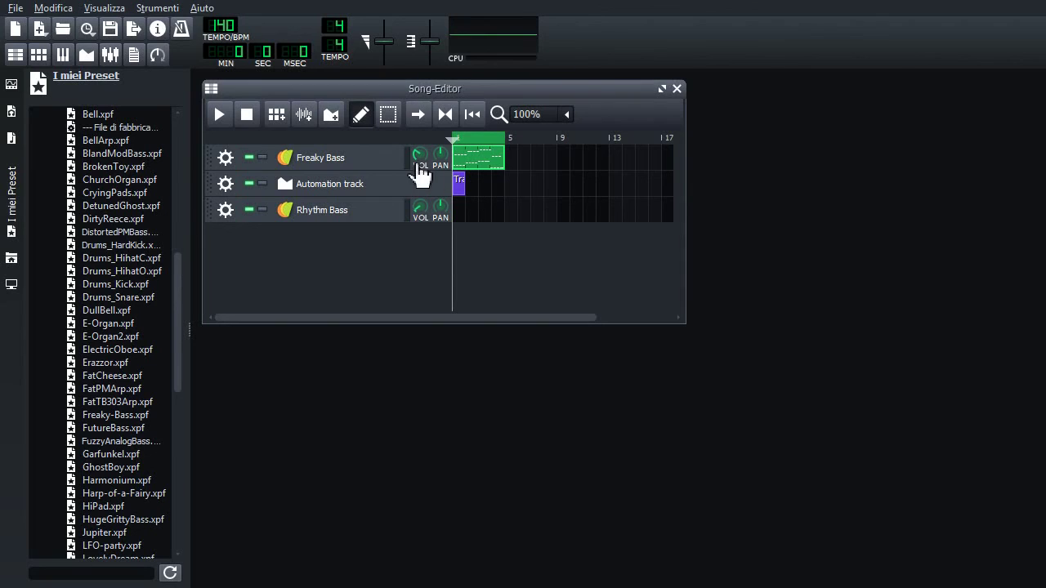
pyautogui.rightClick(467, 193)
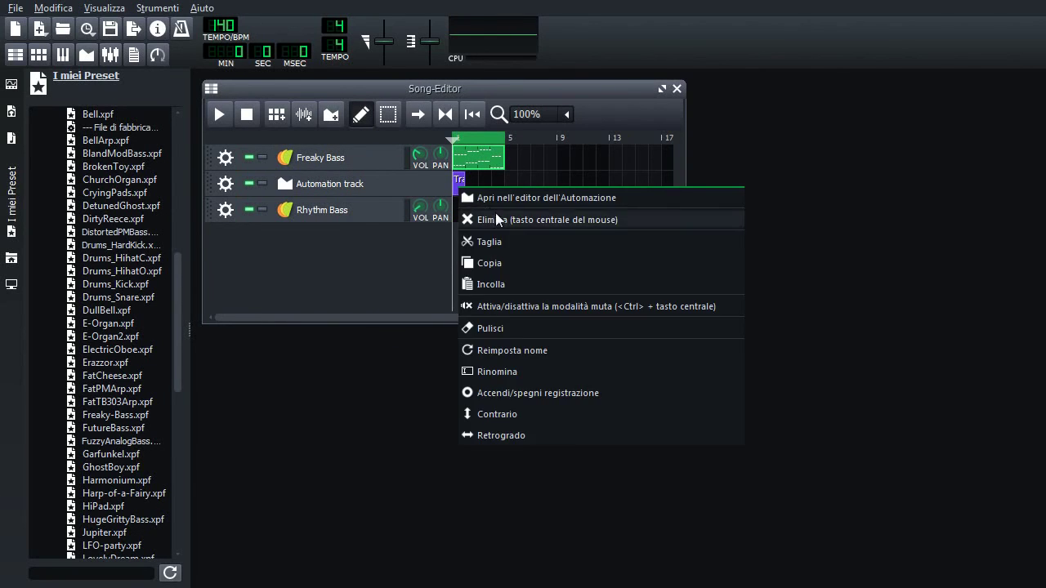
pyautogui.click(496, 214)
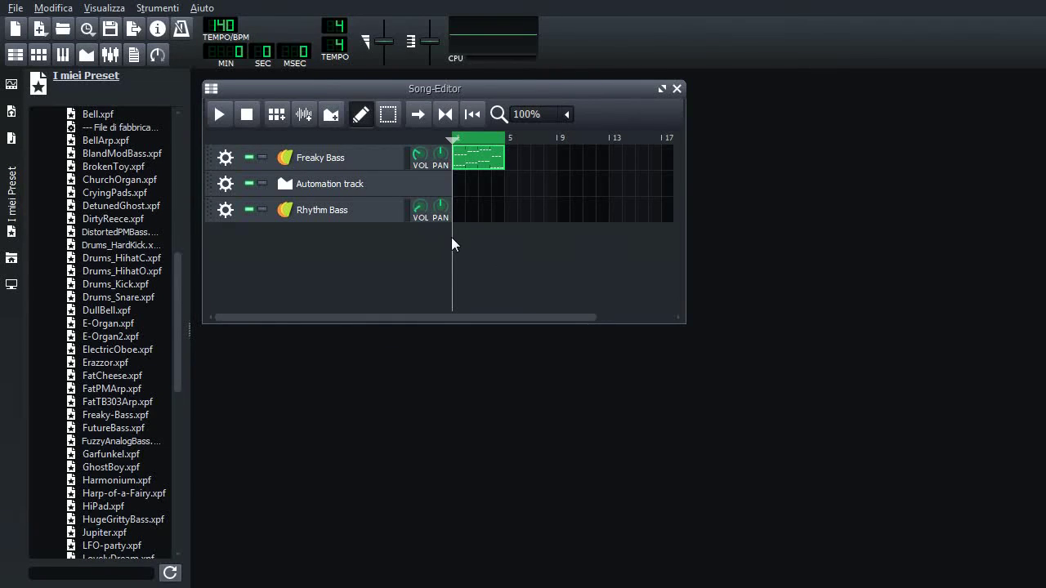